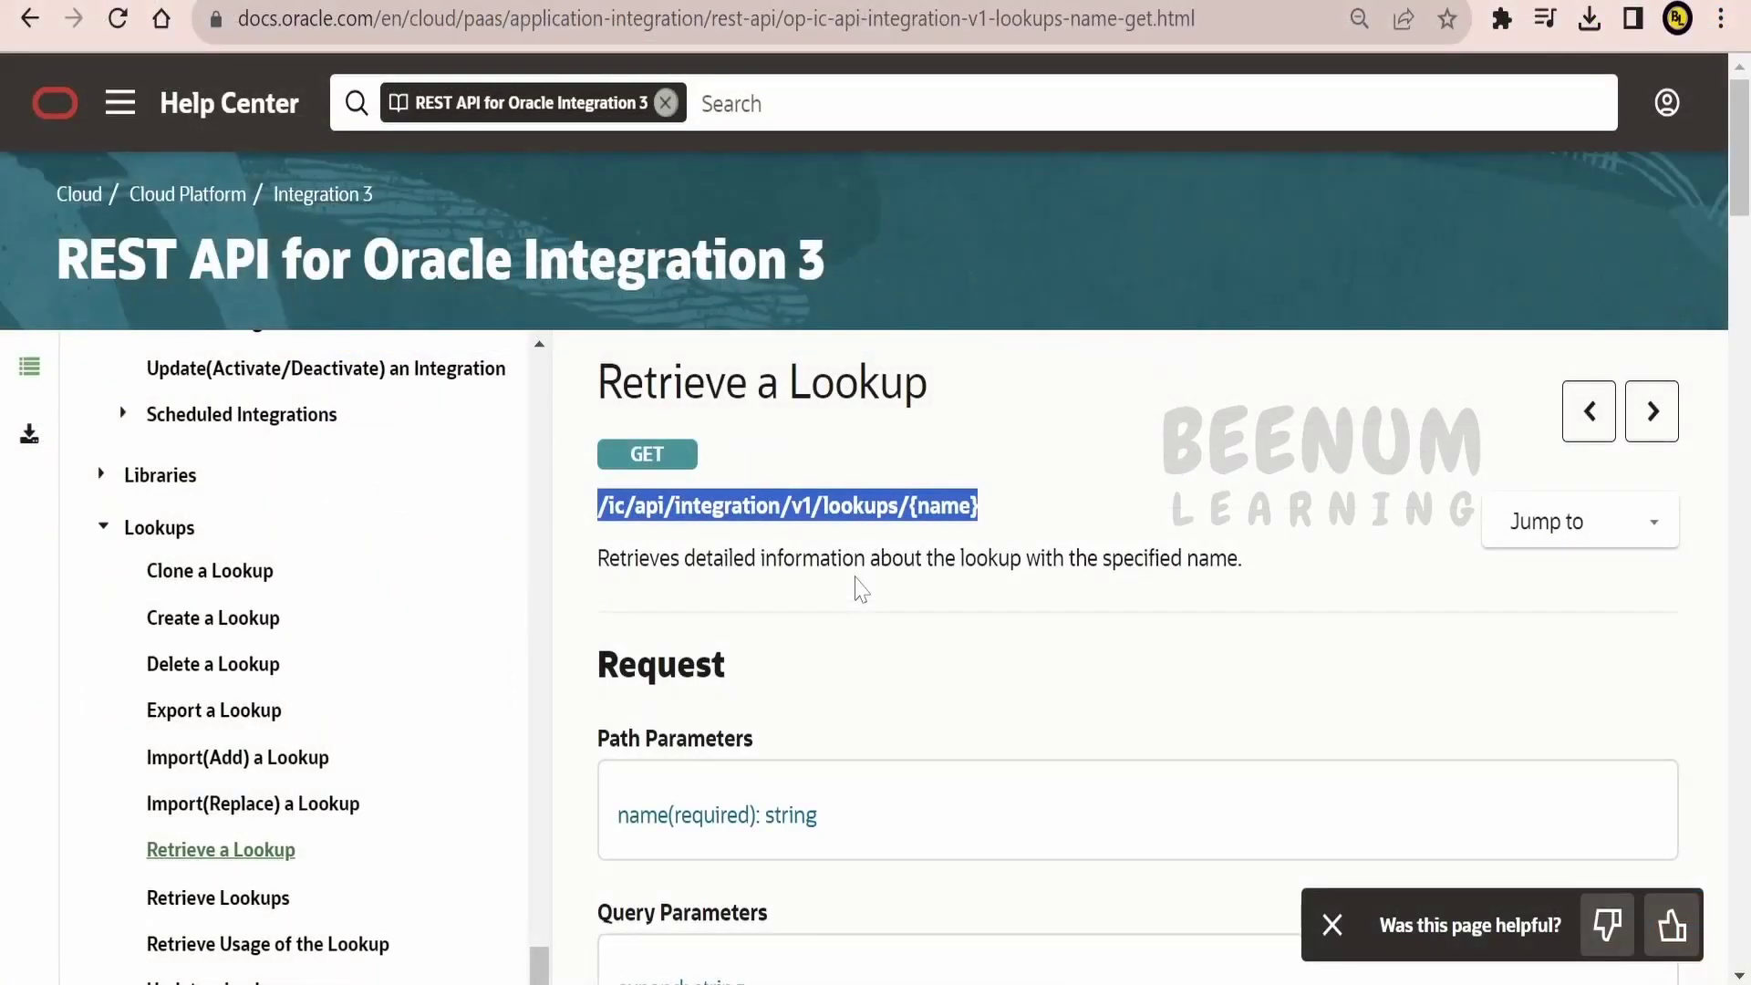
# - Collapse the nested Integrations and Connections sections in the documentation's contents tree
pyautogui.scroll(10, 218, 830)
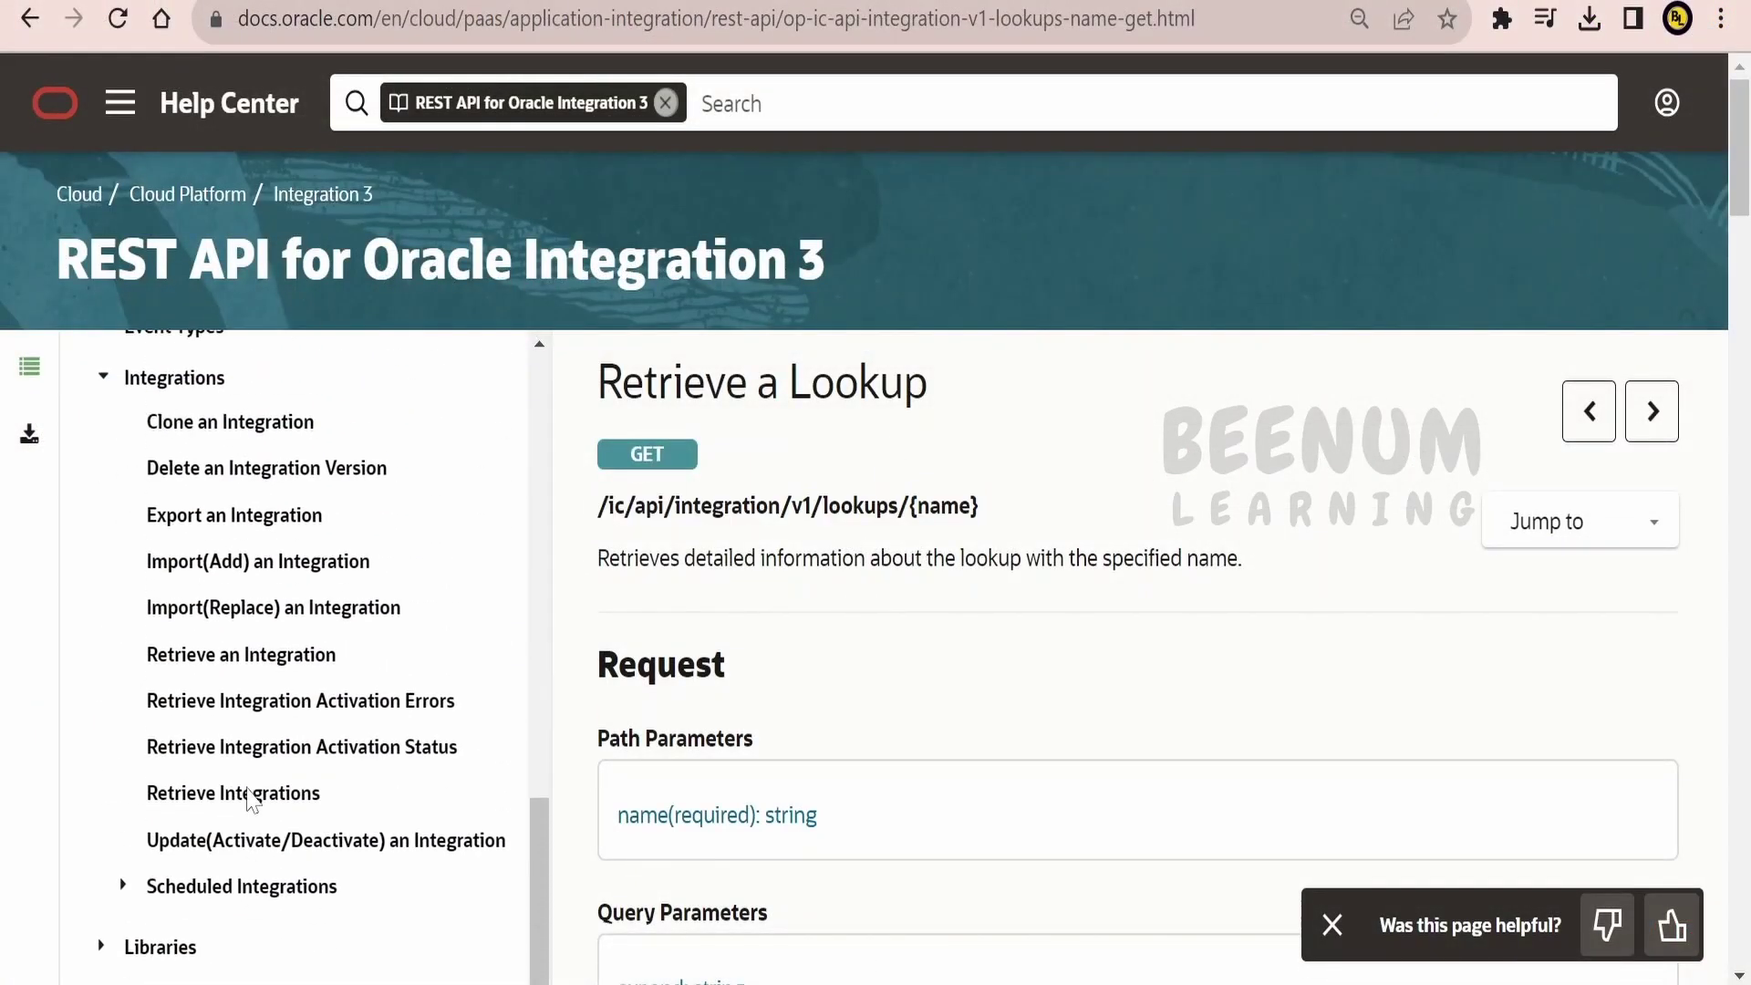
pyautogui.click(105, 850)
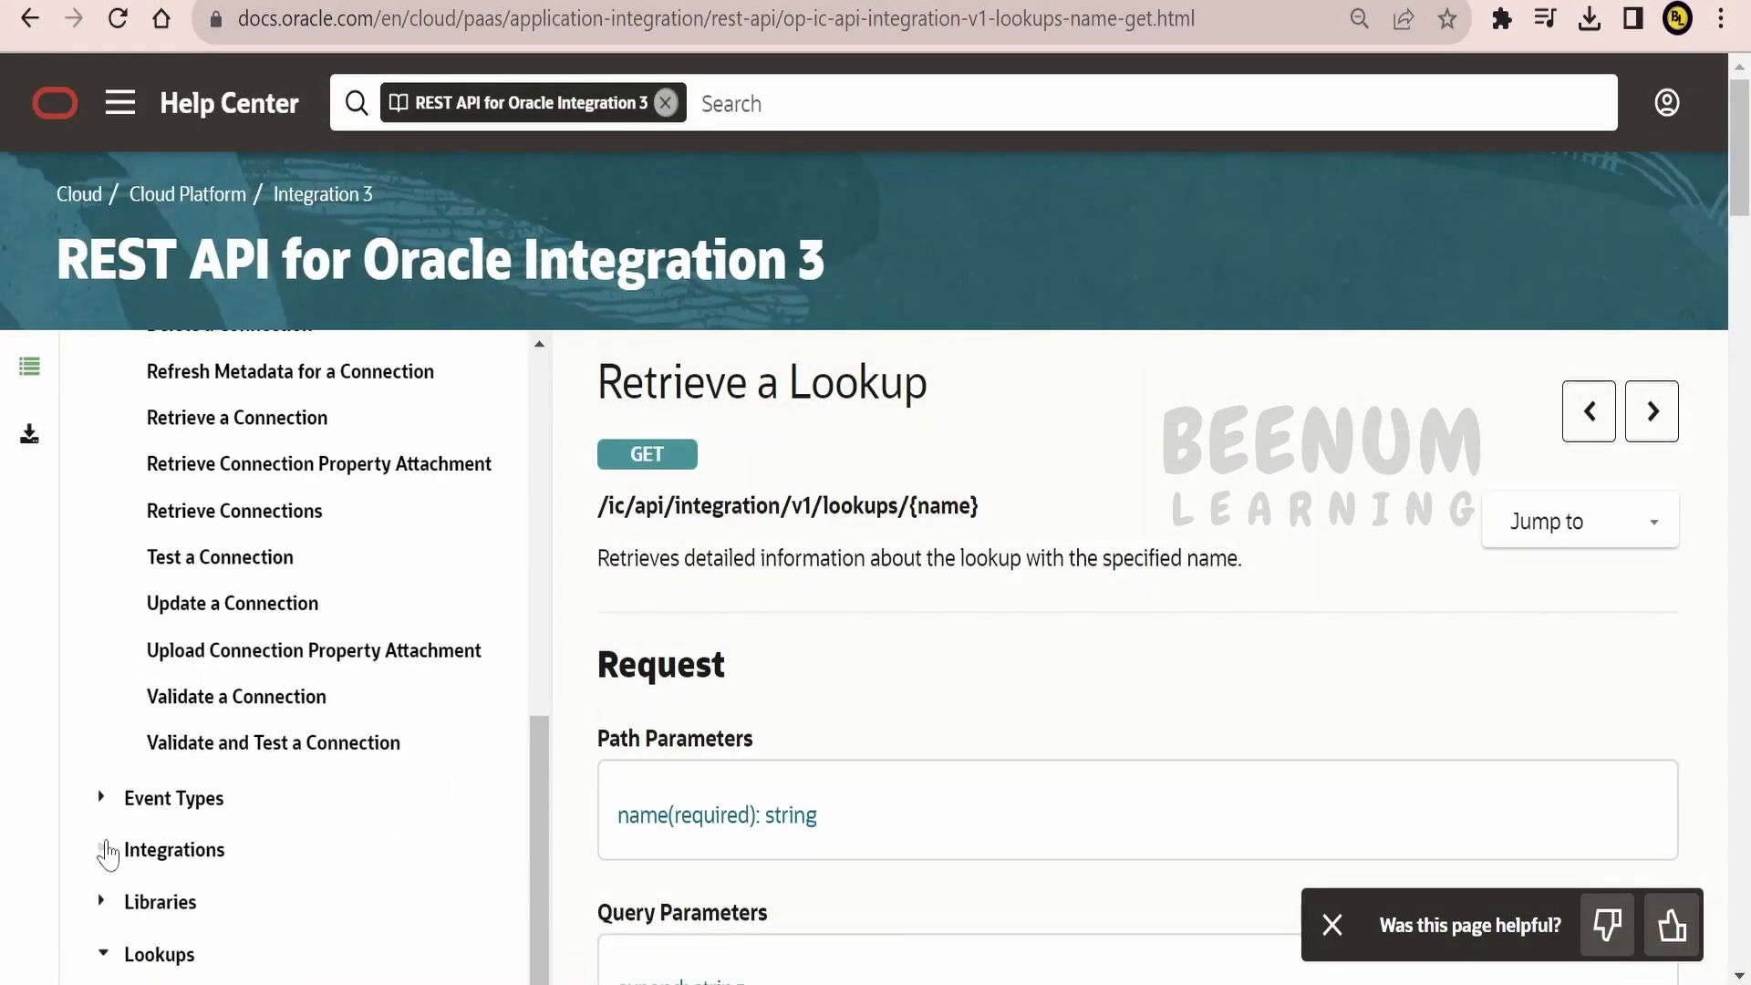
pyautogui.scroll(5, 261, 607)
pyautogui.click(103, 752)
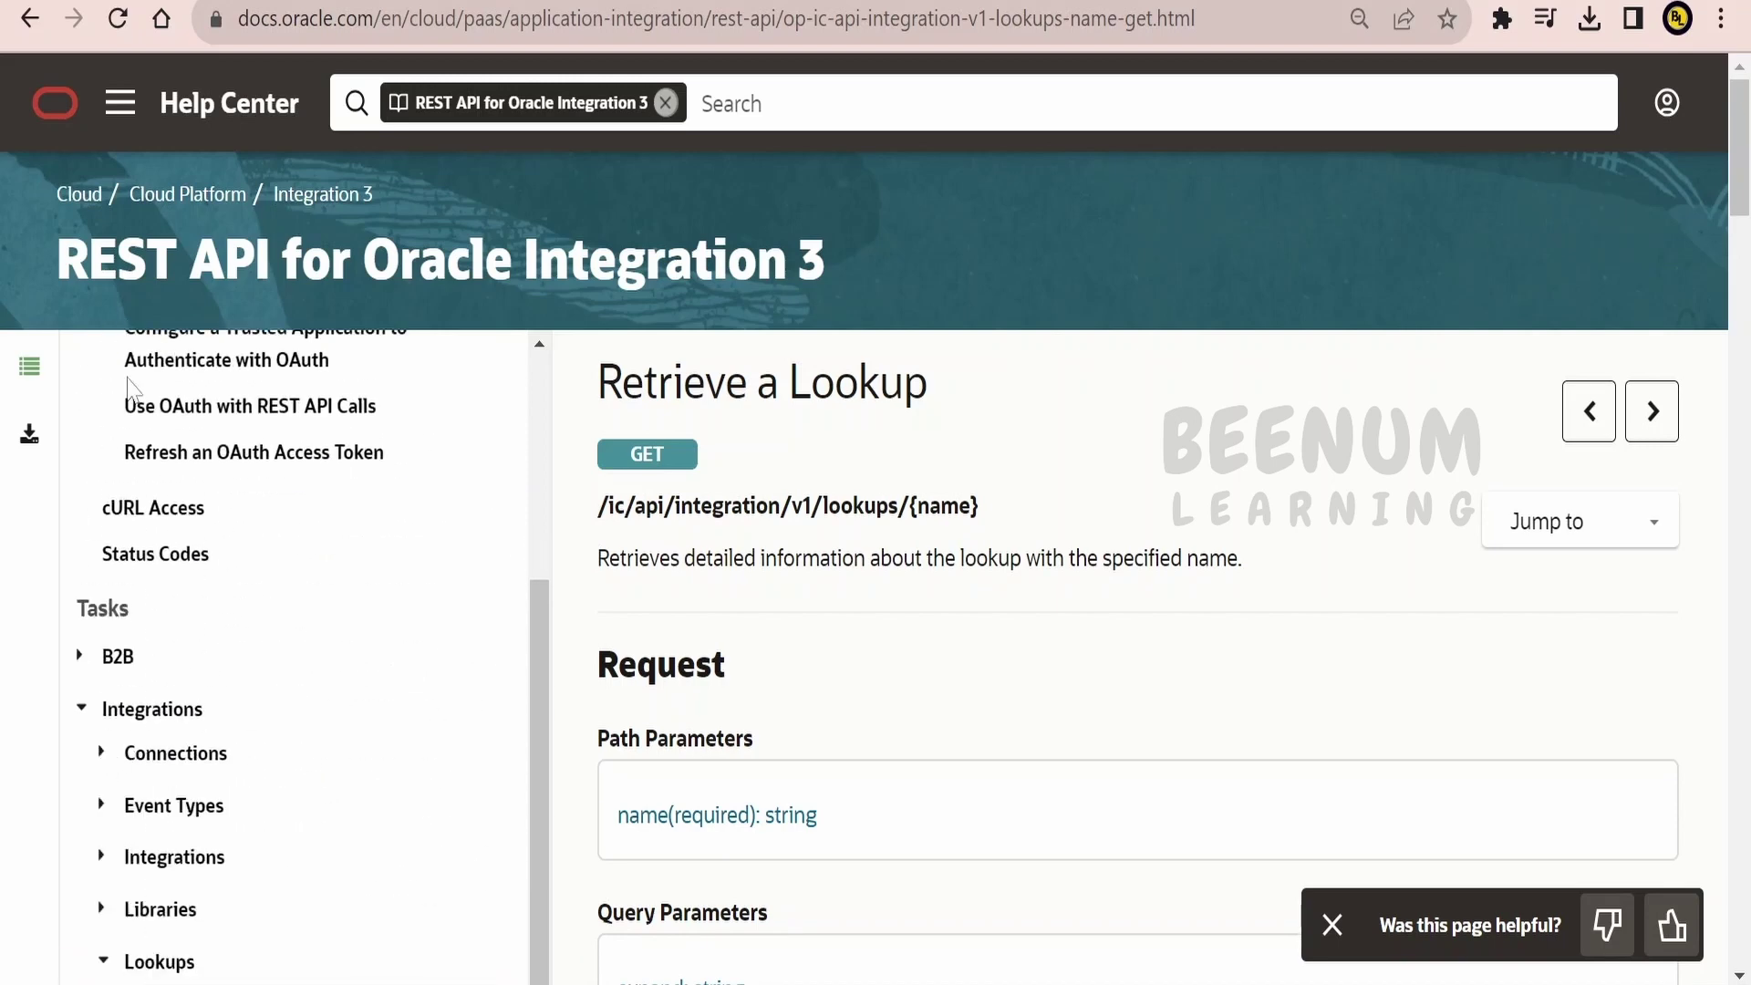
# - Open the Retrieve Lookups reference page in the Lookups section of the documentation
pyautogui.scroll(-2, 273, 657)
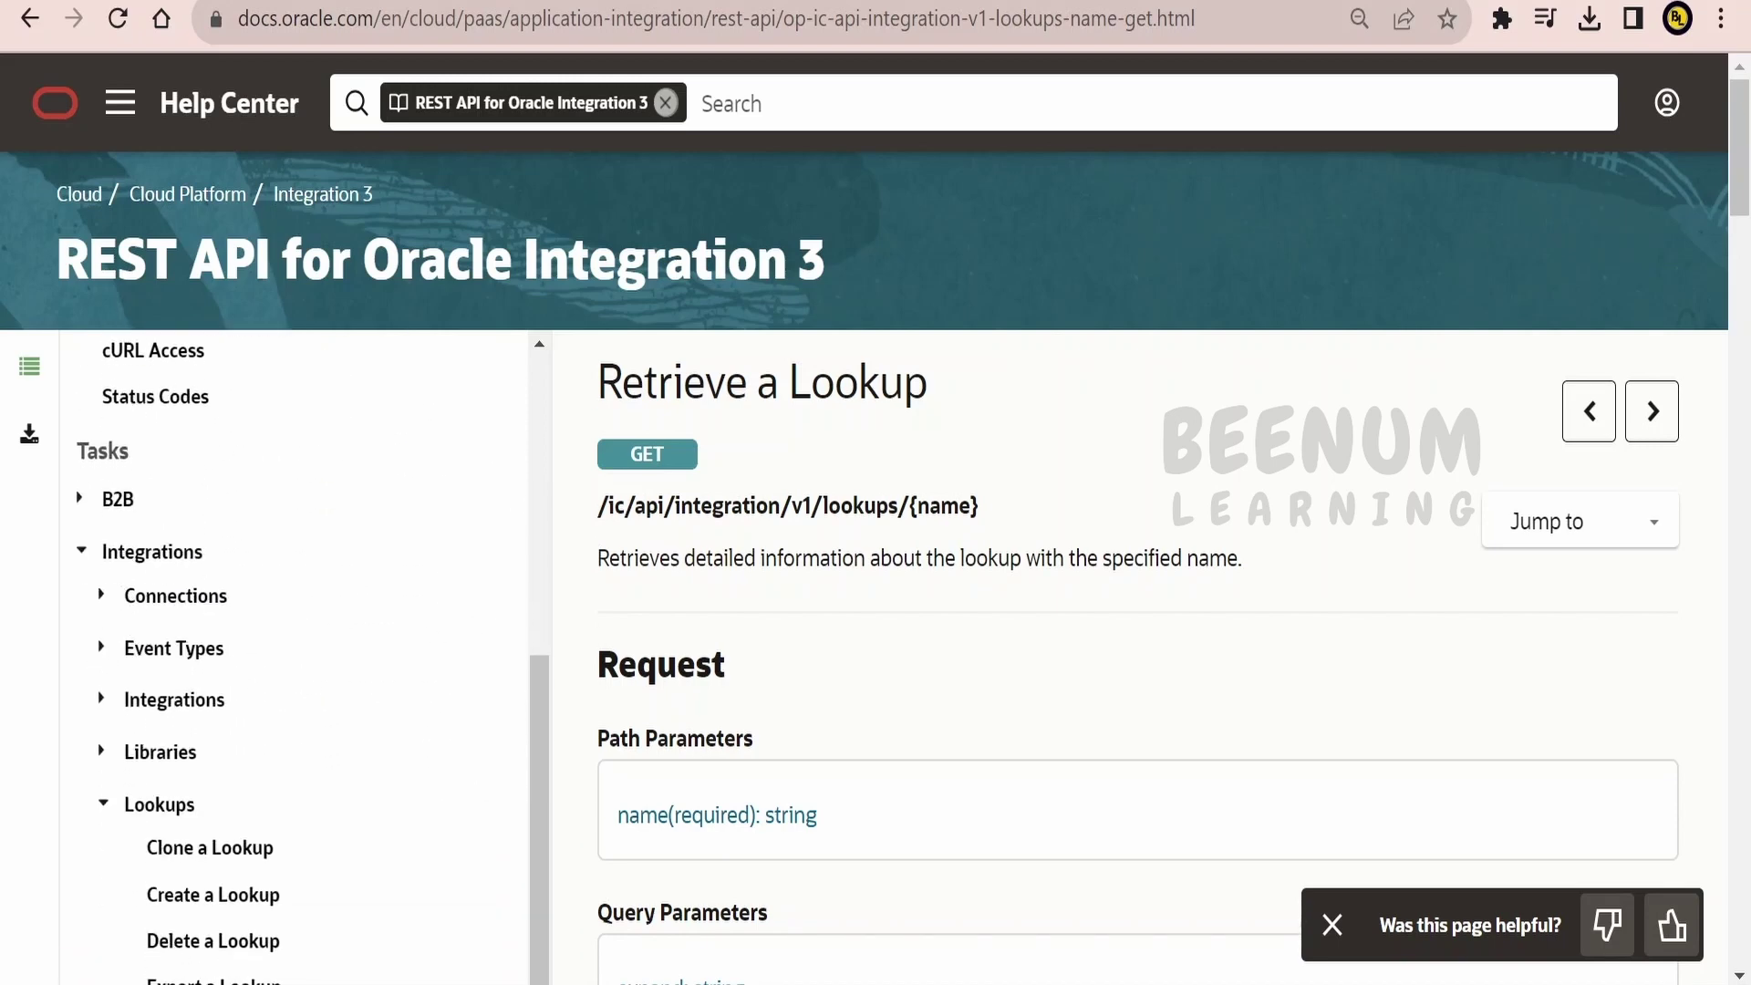
pyautogui.scroll(-2, 153, 695)
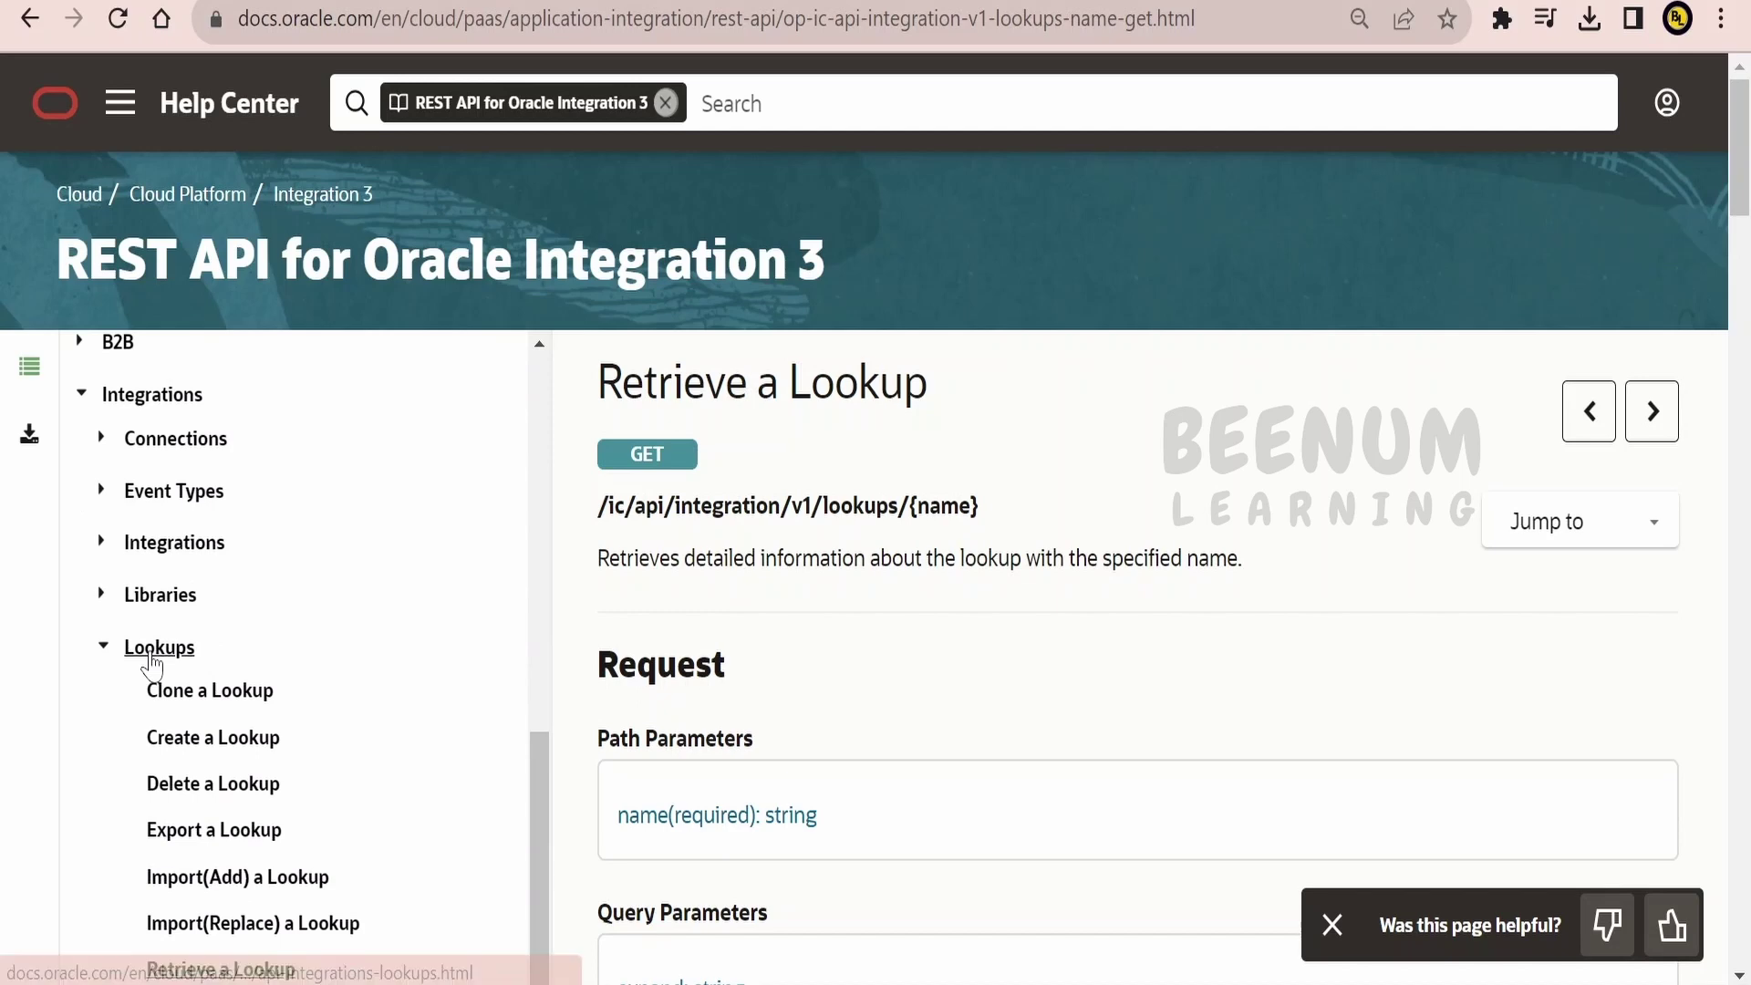
pyautogui.scroll(-2, 266, 638)
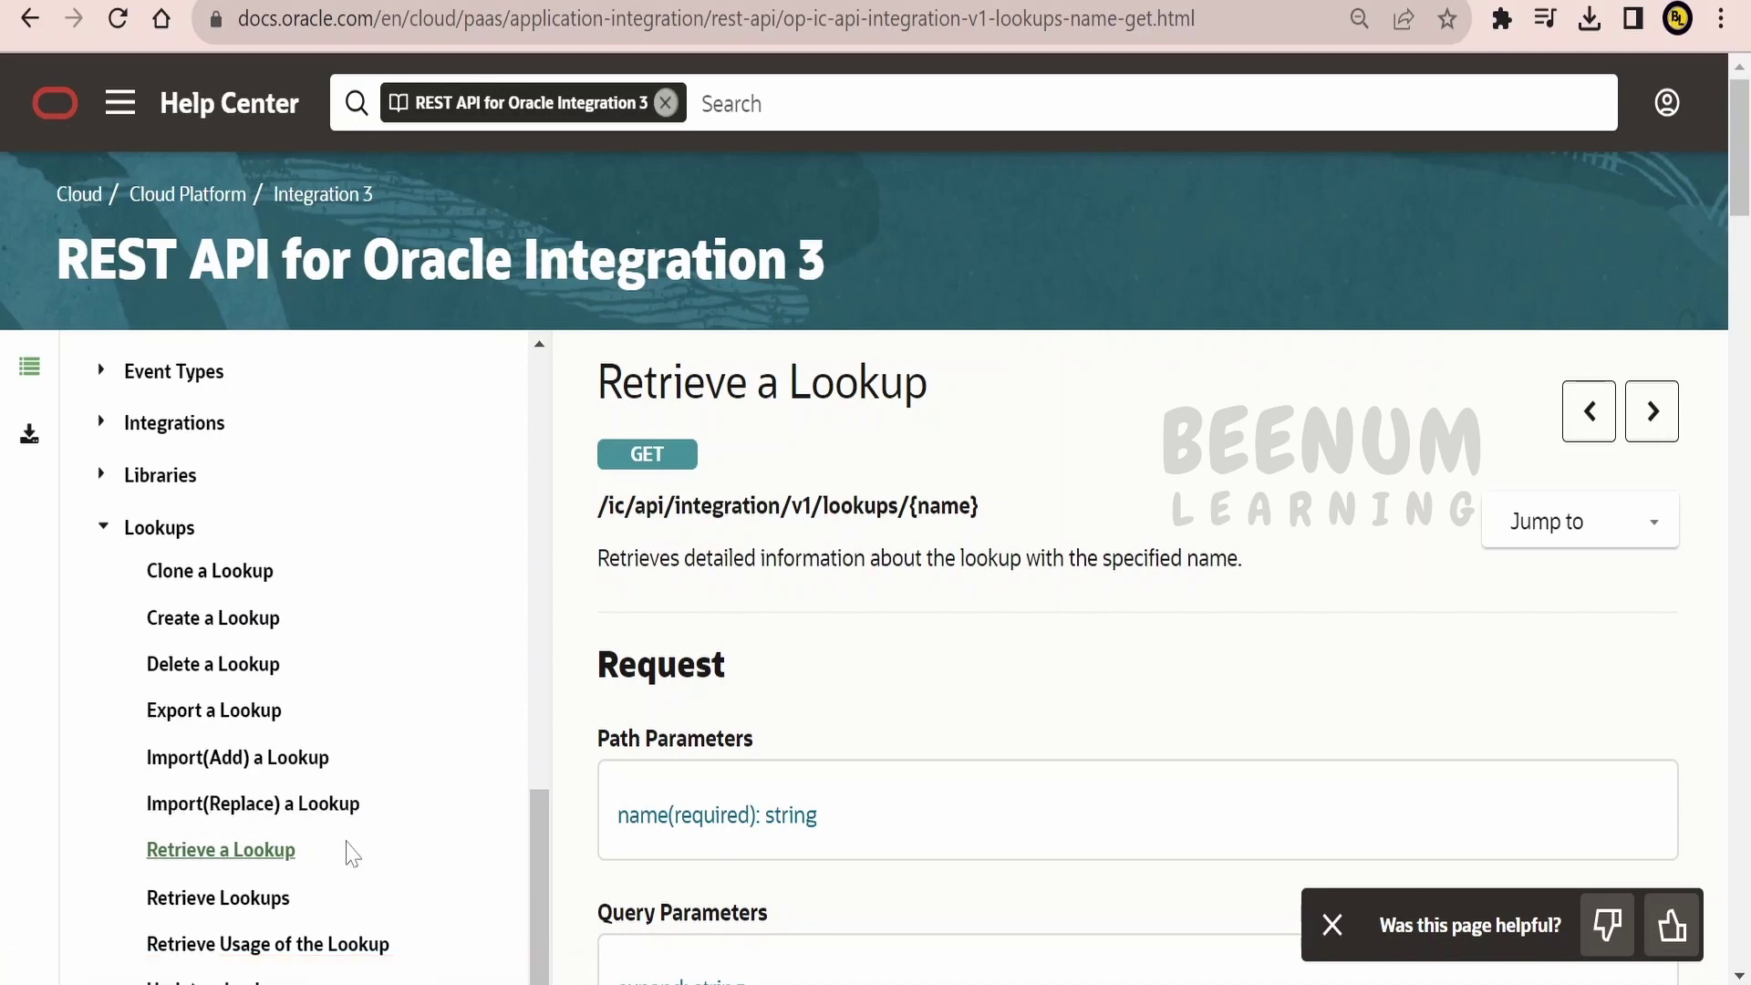
pyautogui.scroll(-2, 351, 853)
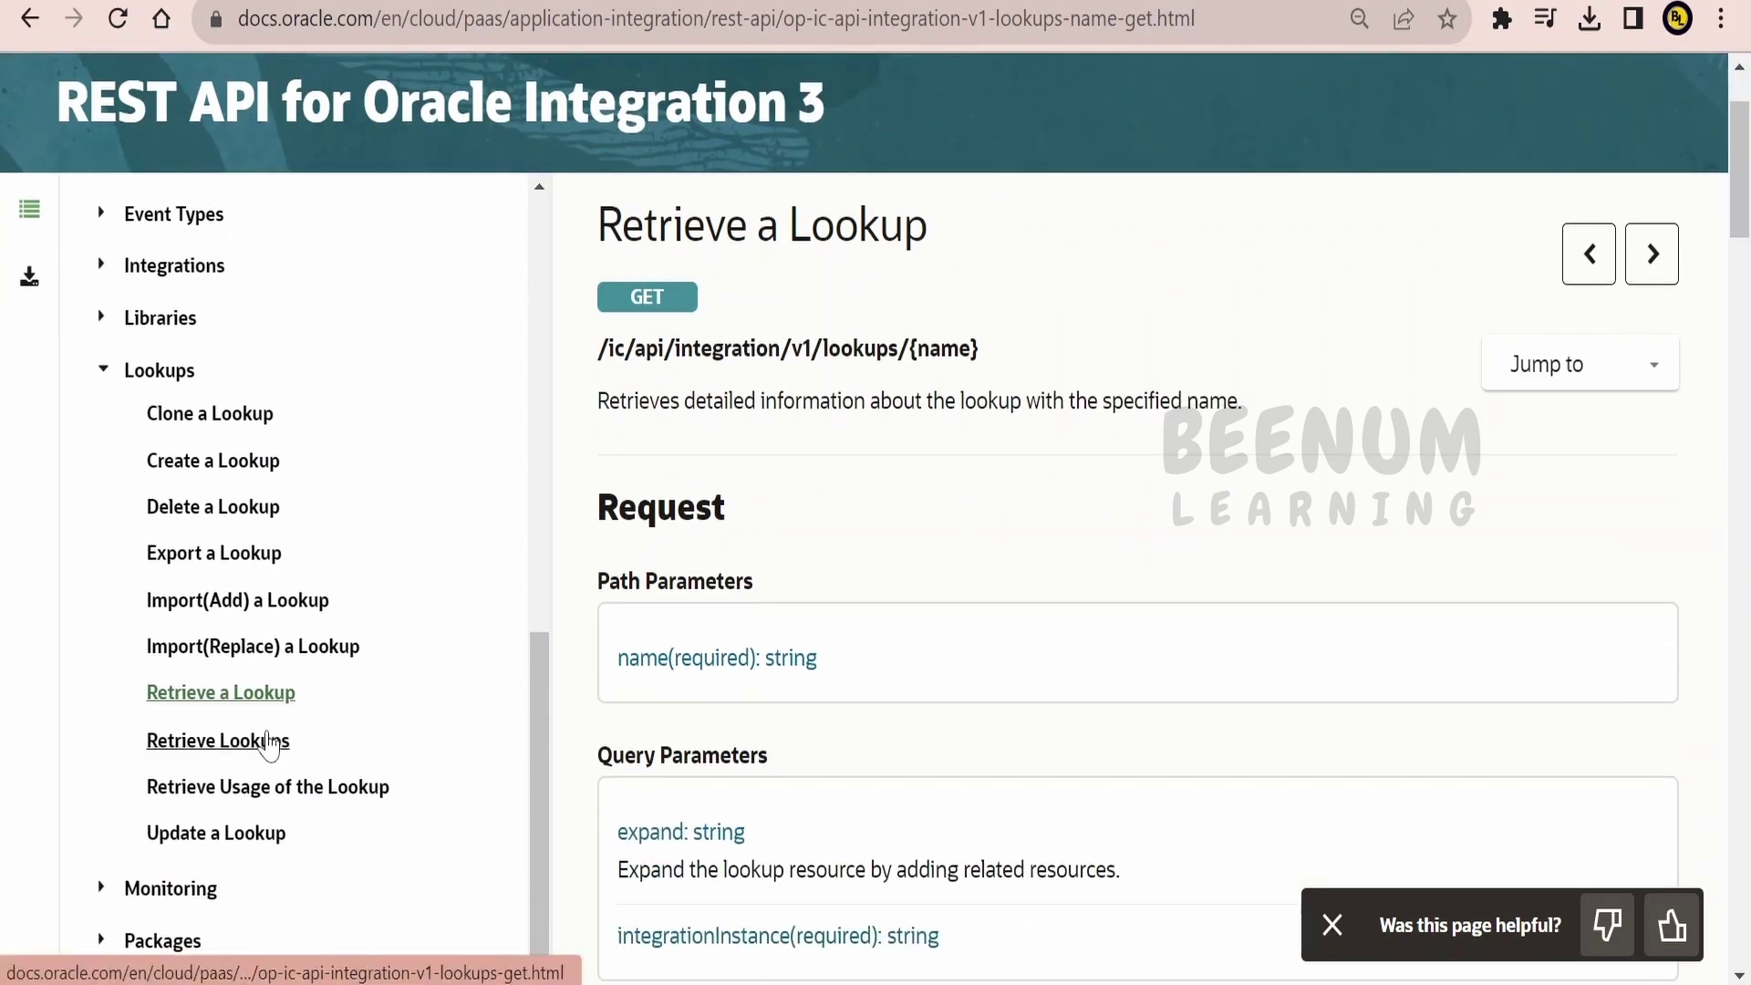
pyautogui.click(267, 741)
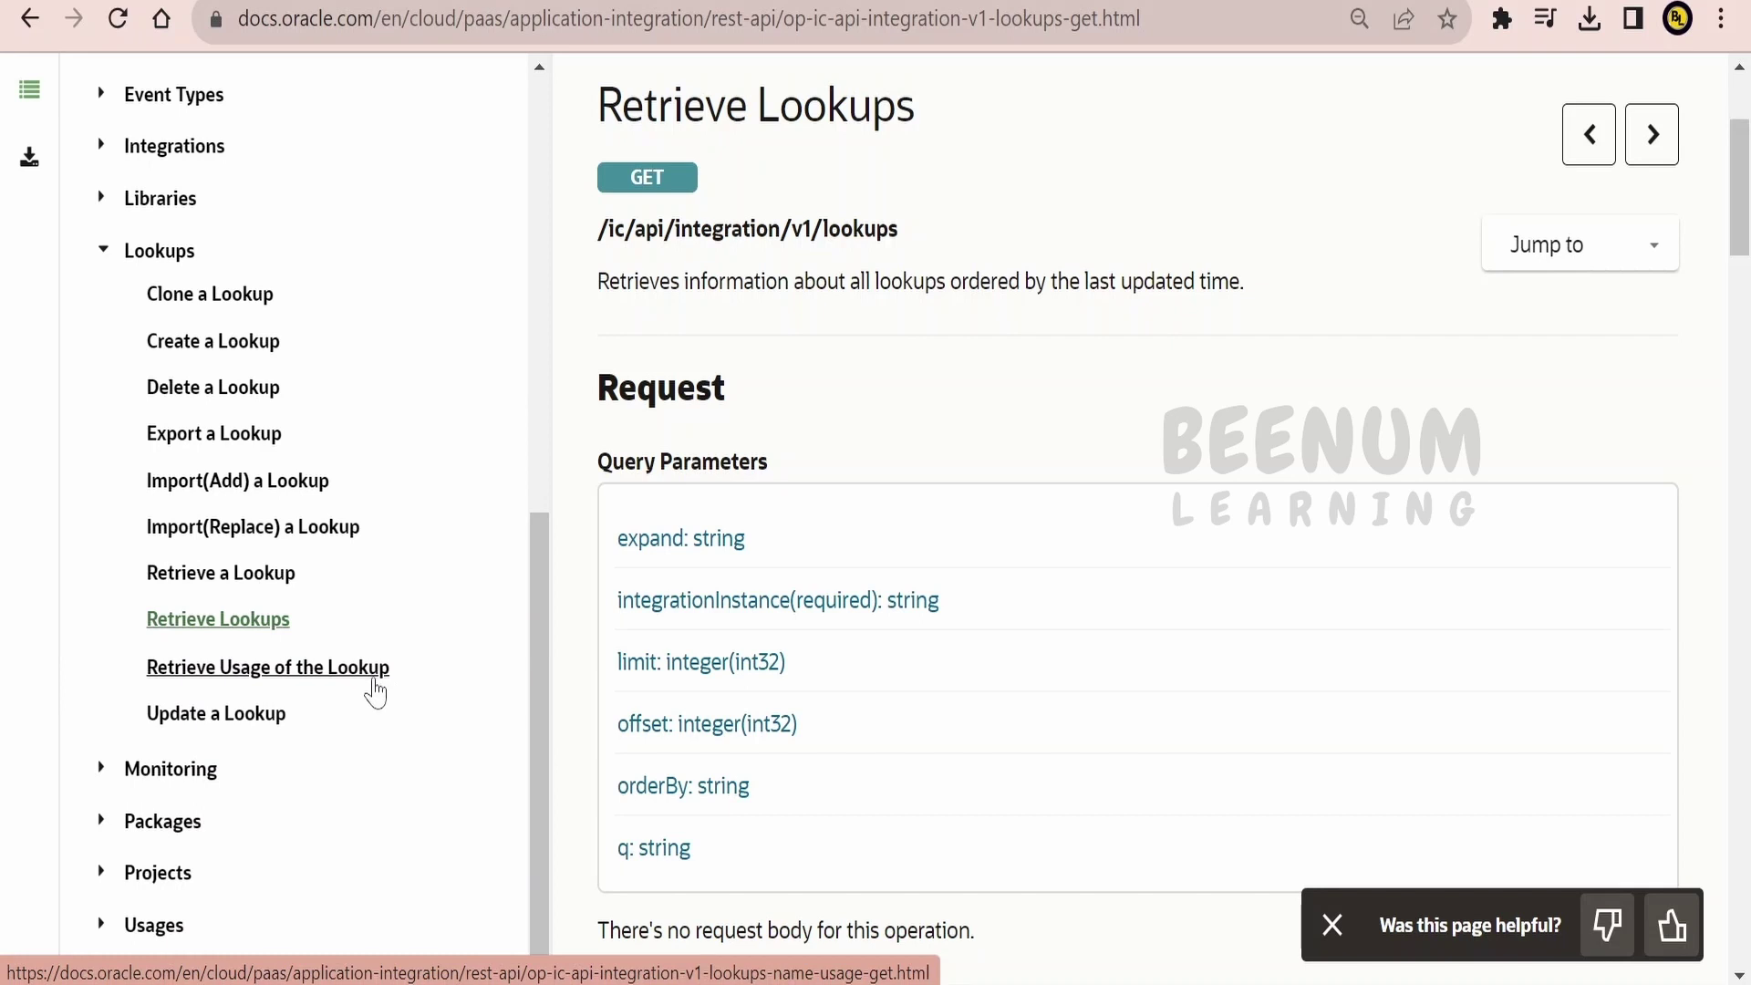
# - Open the Update a Lookup reference page and review its PUT endpoint path, request and response details
pyautogui.click(274, 722)
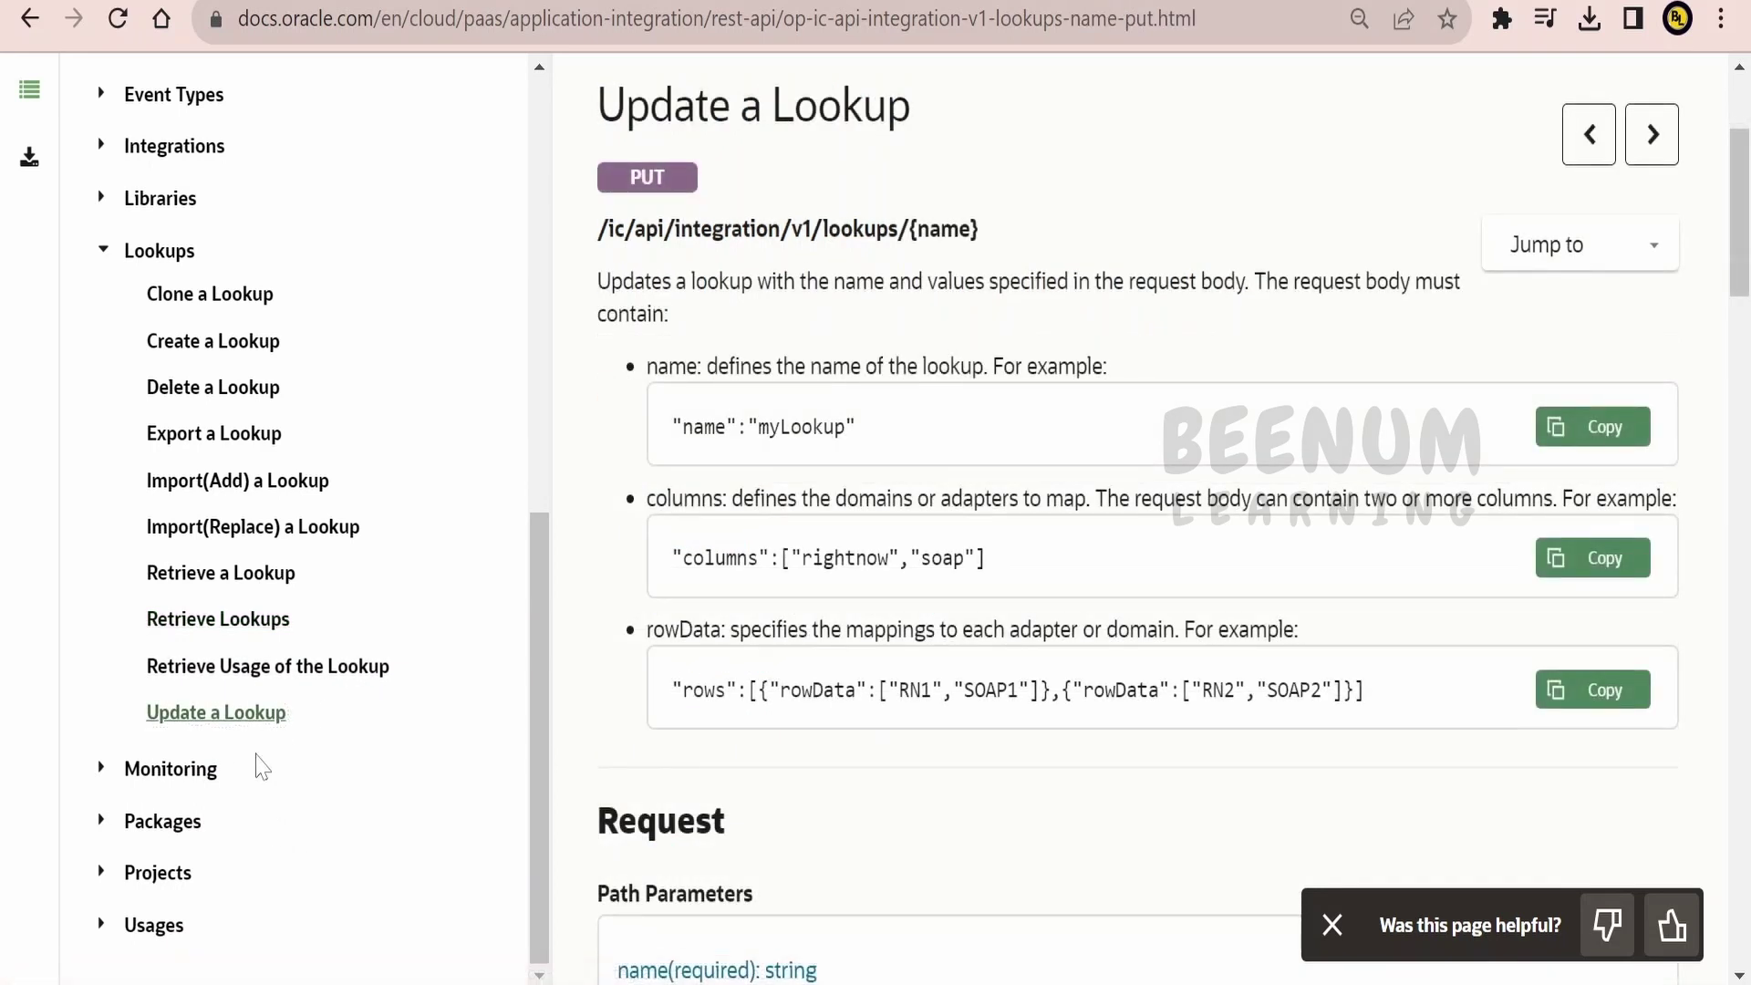
pyautogui.moveTo(978, 229); pyautogui.dragTo(597, 229)
pyautogui.scroll(-4, 835, 605)
pyautogui.scroll(-20, 836, 605)
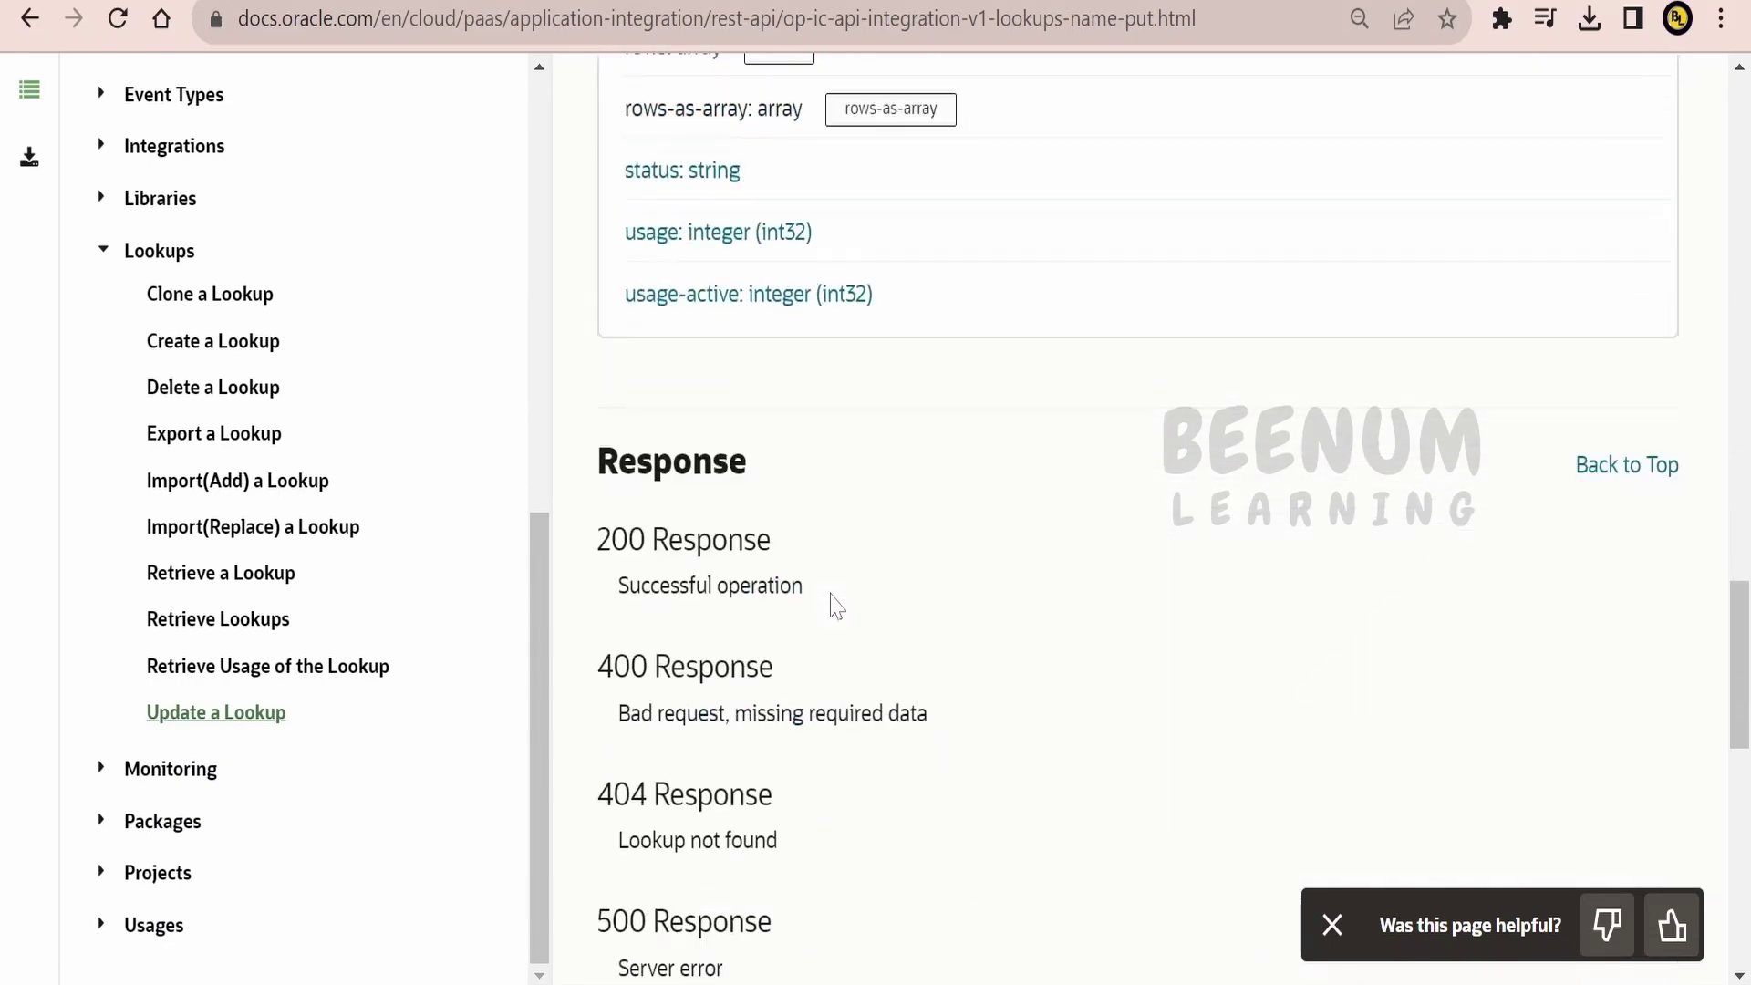
# - Examine the cURL request and the JSON request body in the "Update an existing lookup" example
pyautogui.moveTo(912, 583); pyautogui.dragTo(720, 561)
pyautogui.moveTo(990, 588); pyautogui.dragTo(1225, 593)
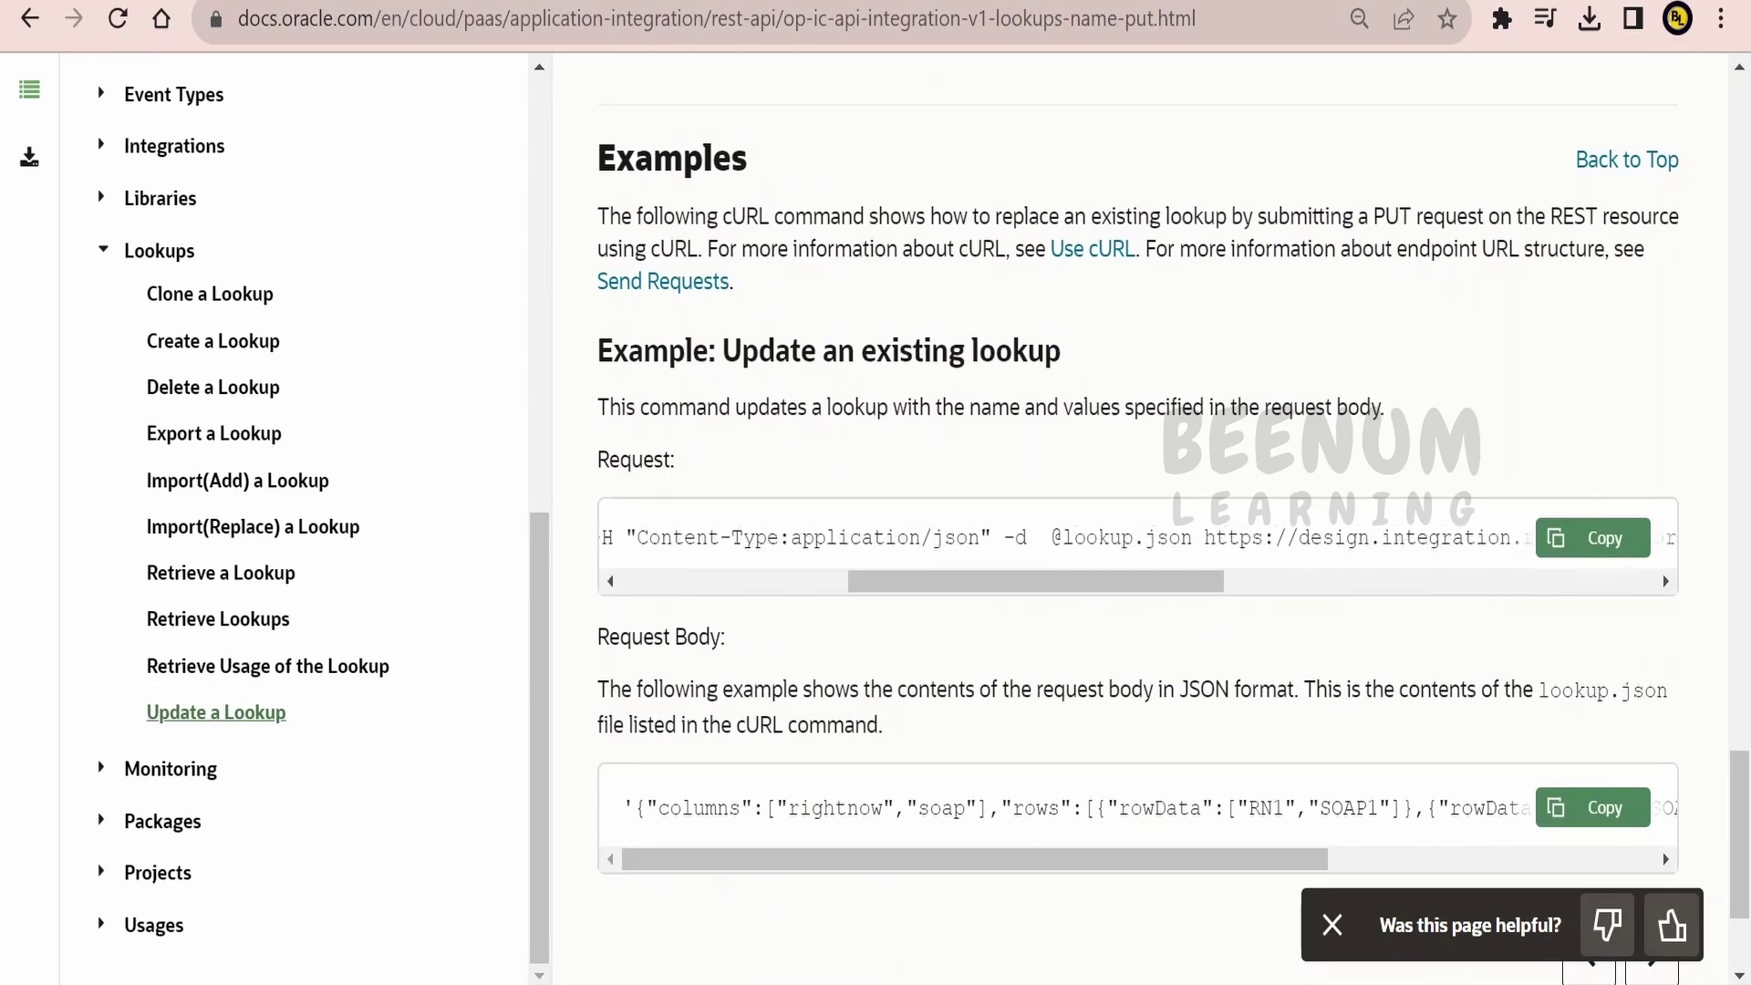
pyautogui.moveTo(798, 865)
pyautogui.mouseDown()
pyautogui.moveTo(1427, 898)
pyautogui.moveTo(796, 855)
pyautogui.mouseUp()
pyautogui.moveTo(1084, 808); pyautogui.dragTo(1308, 808)
pyautogui.click(1308, 808)
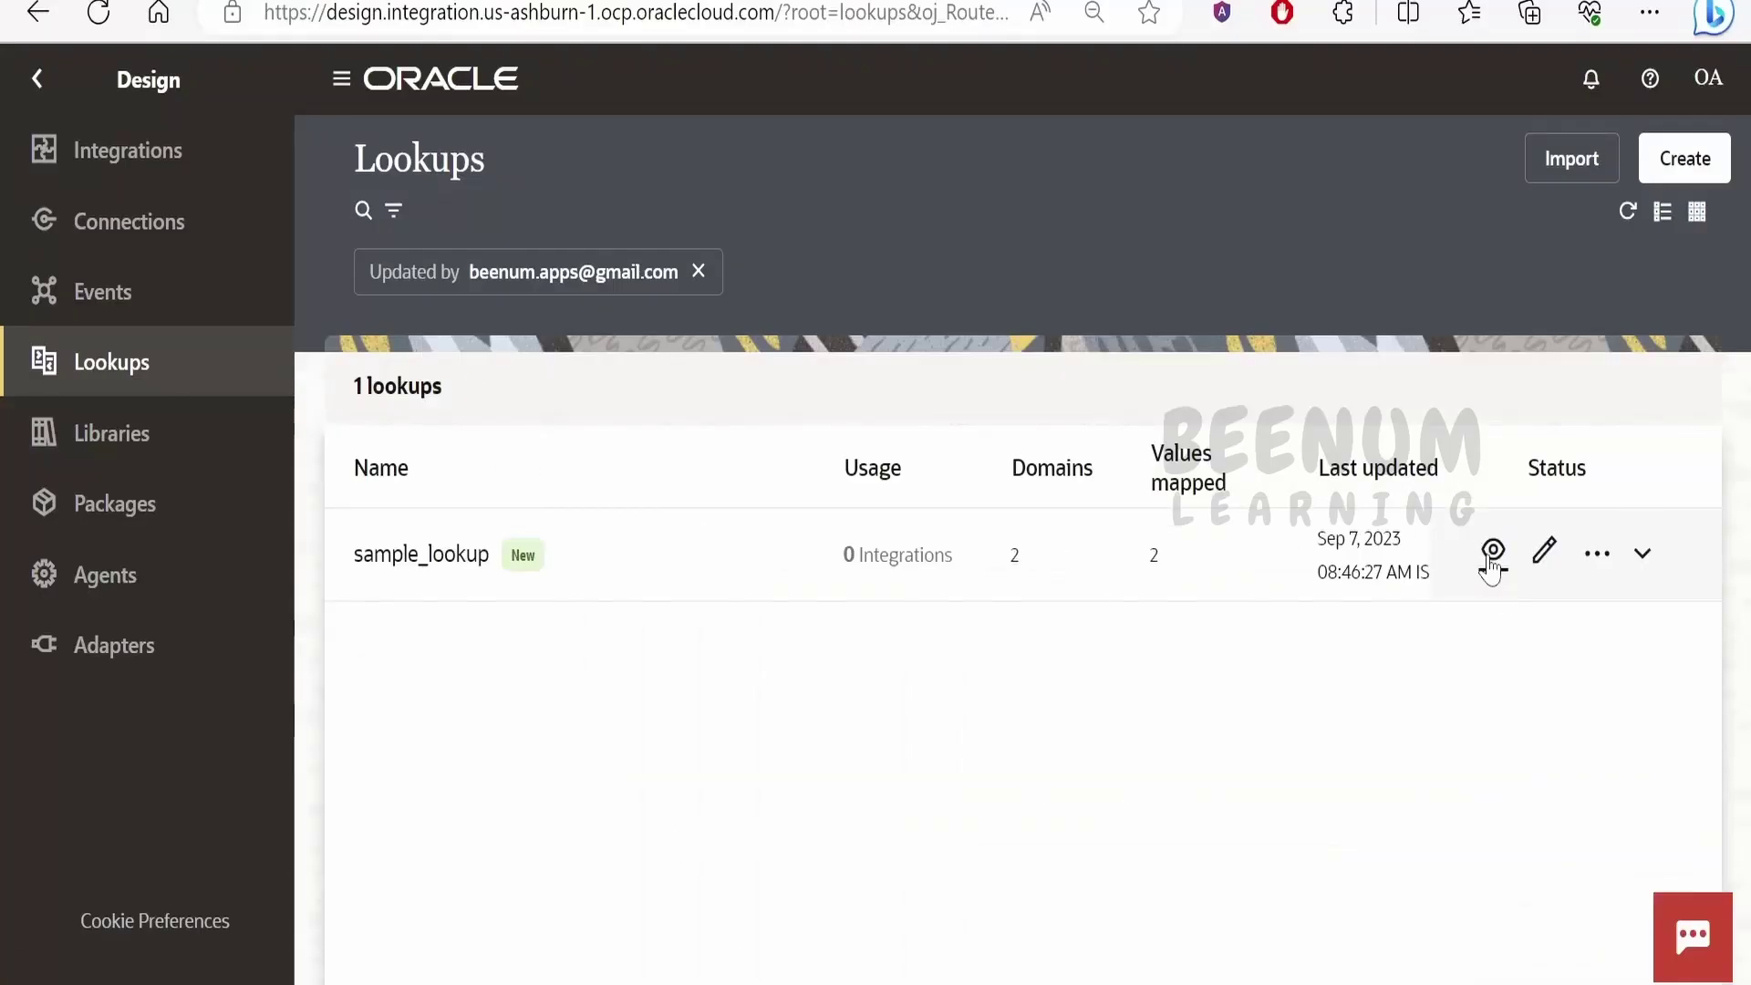
# - Open sample_lookup in view mode from the Lookups list in Oracle Integration
pyautogui.click(1493, 553)
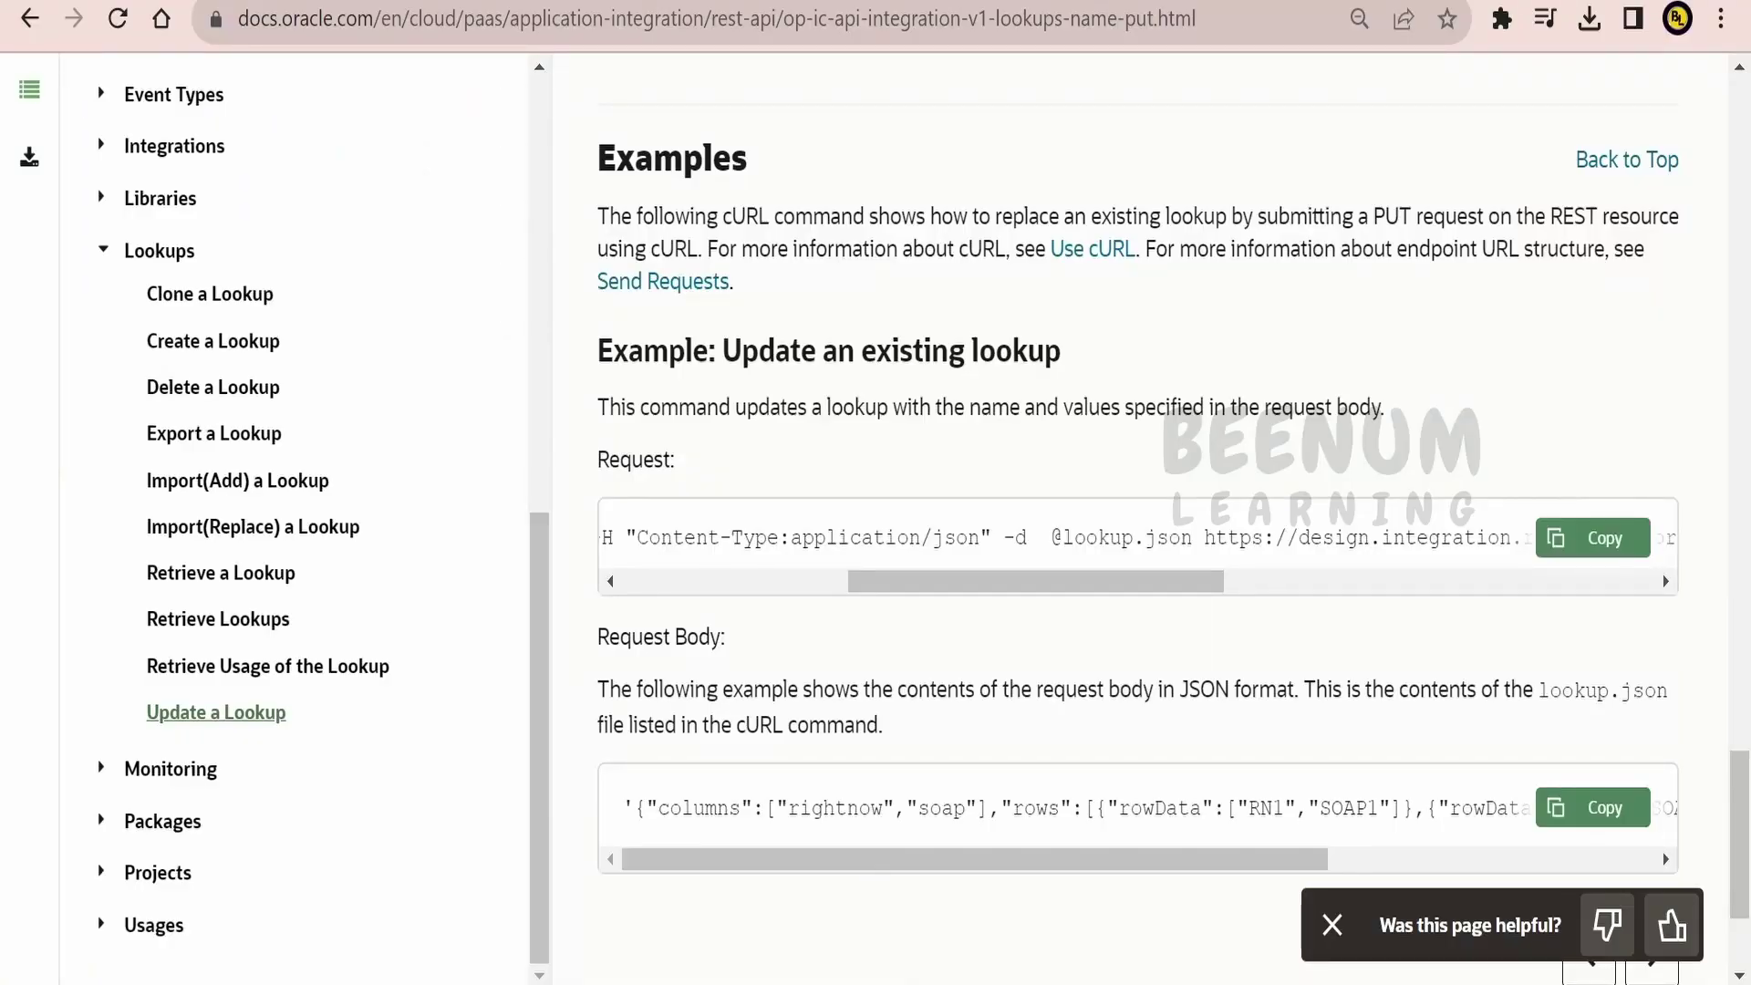
# - Return to the Update a Lookup documentation and examine the rowData mappings and name attribute at the end of the sample request body
pyautogui.moveTo(1078, 855); pyautogui.dragTo(1190, 859)
pyautogui.moveTo(1302, 862); pyautogui.dragTo(1491, 881)
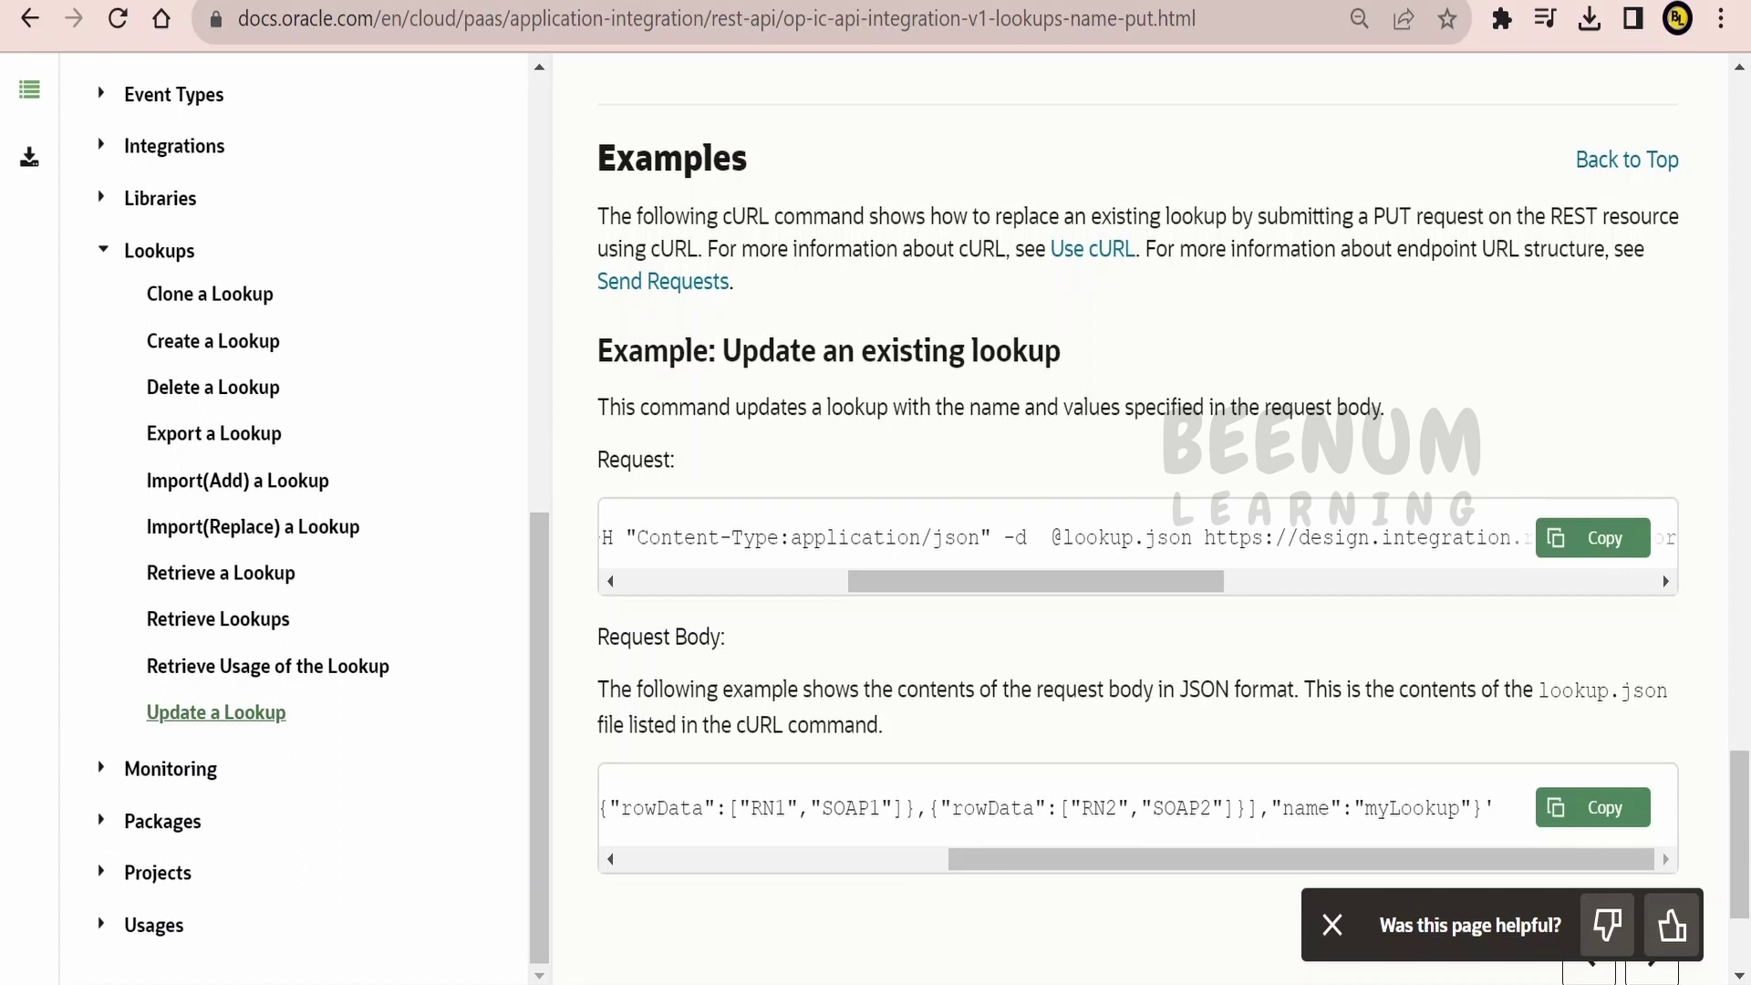
pyautogui.moveTo(1248, 809); pyautogui.dragTo(658, 810)
pyautogui.click(1158, 825)
pyautogui.moveTo(1271, 808); pyautogui.dragTo(1496, 808)
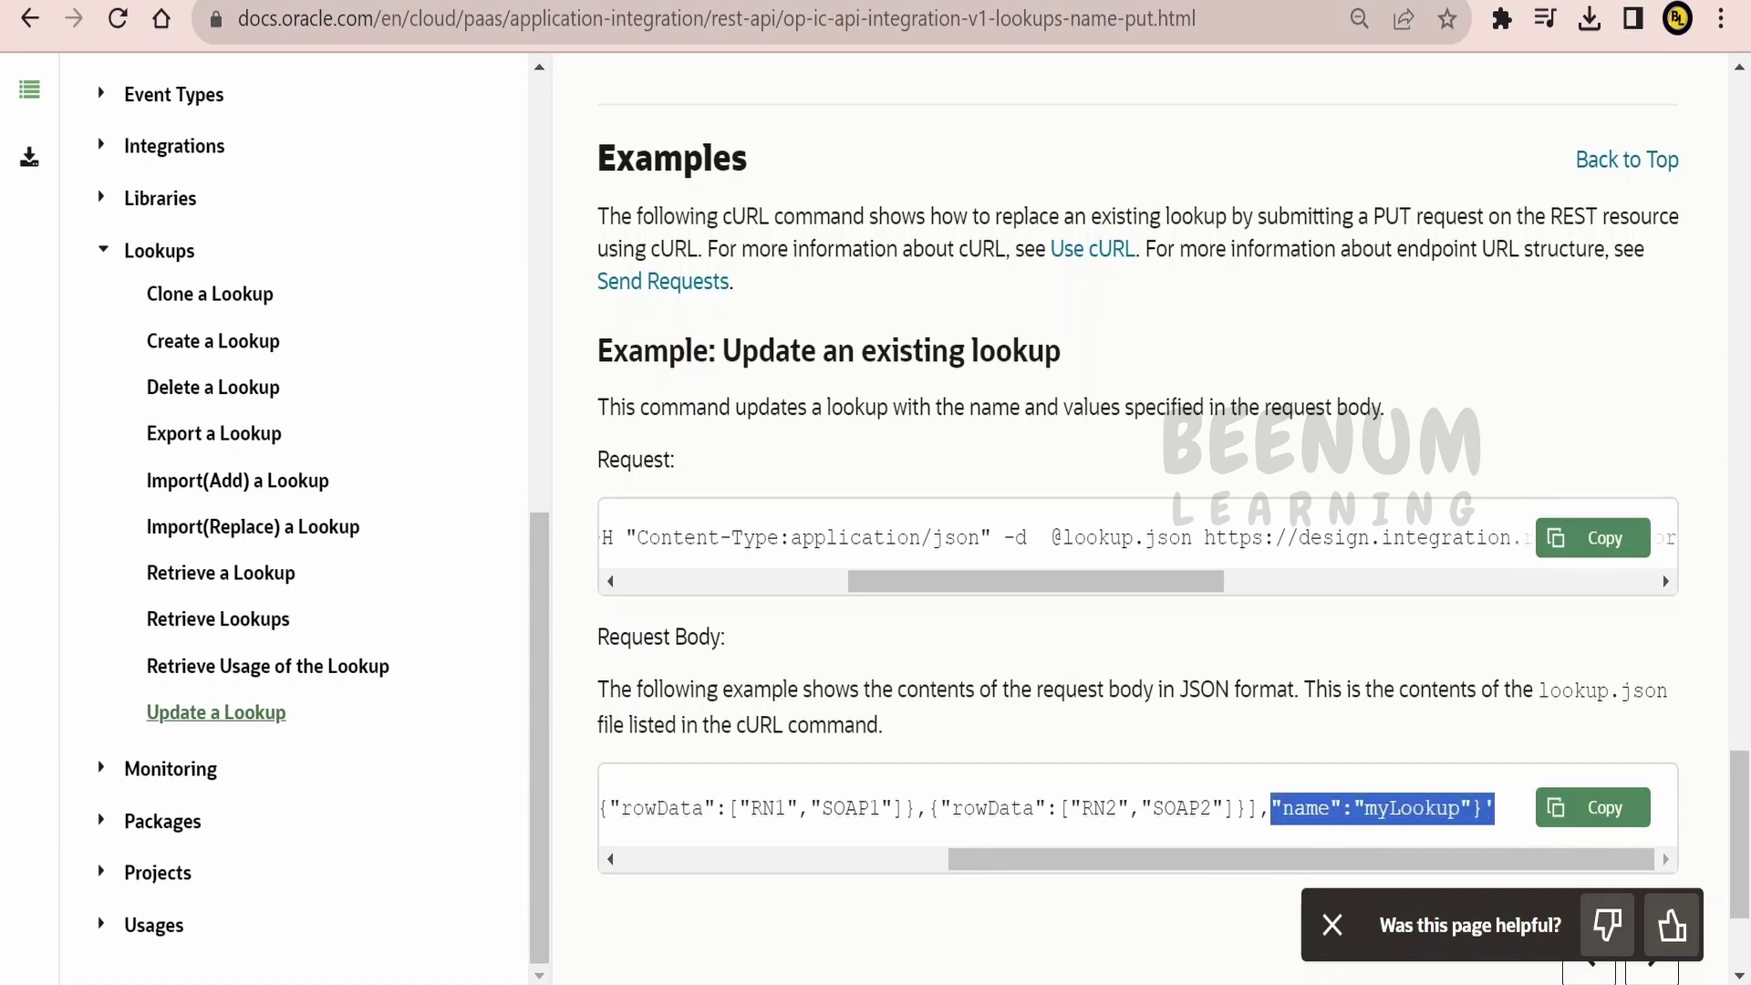
# - Open the Retrieve a Lookup reference page, review its GET endpoint path and show the name path parameter's description
pyautogui.click(219, 573)
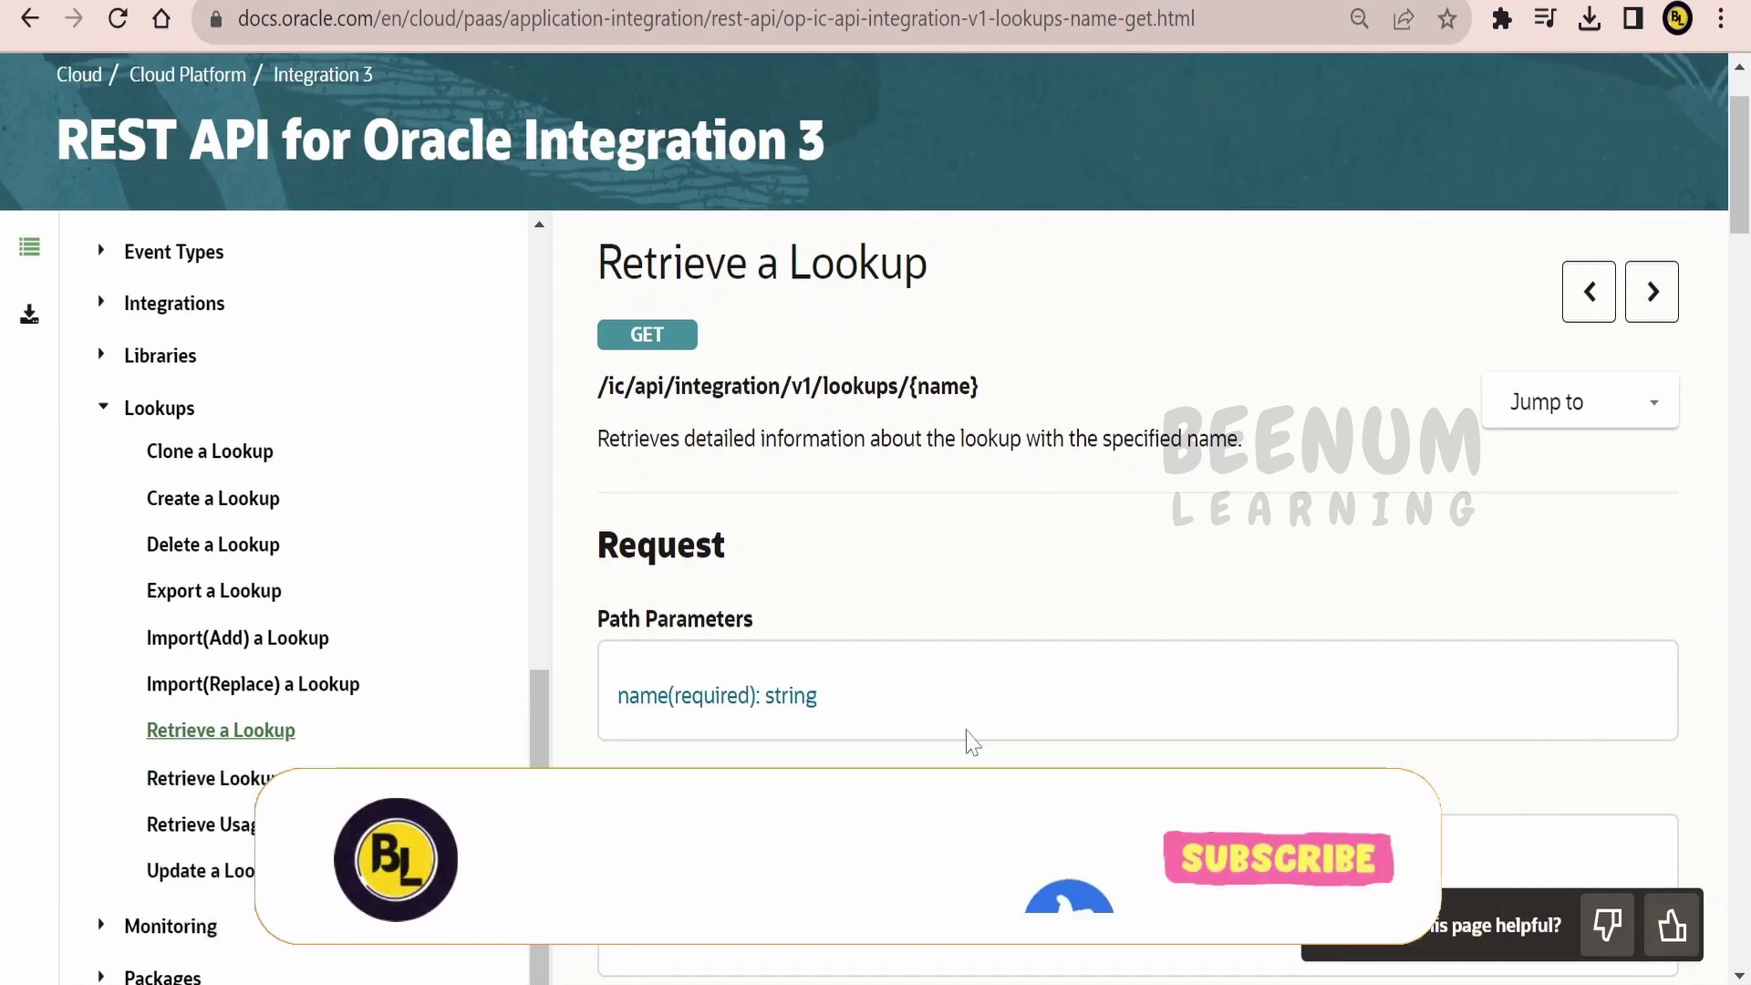
pyautogui.scroll(-2, 969, 740)
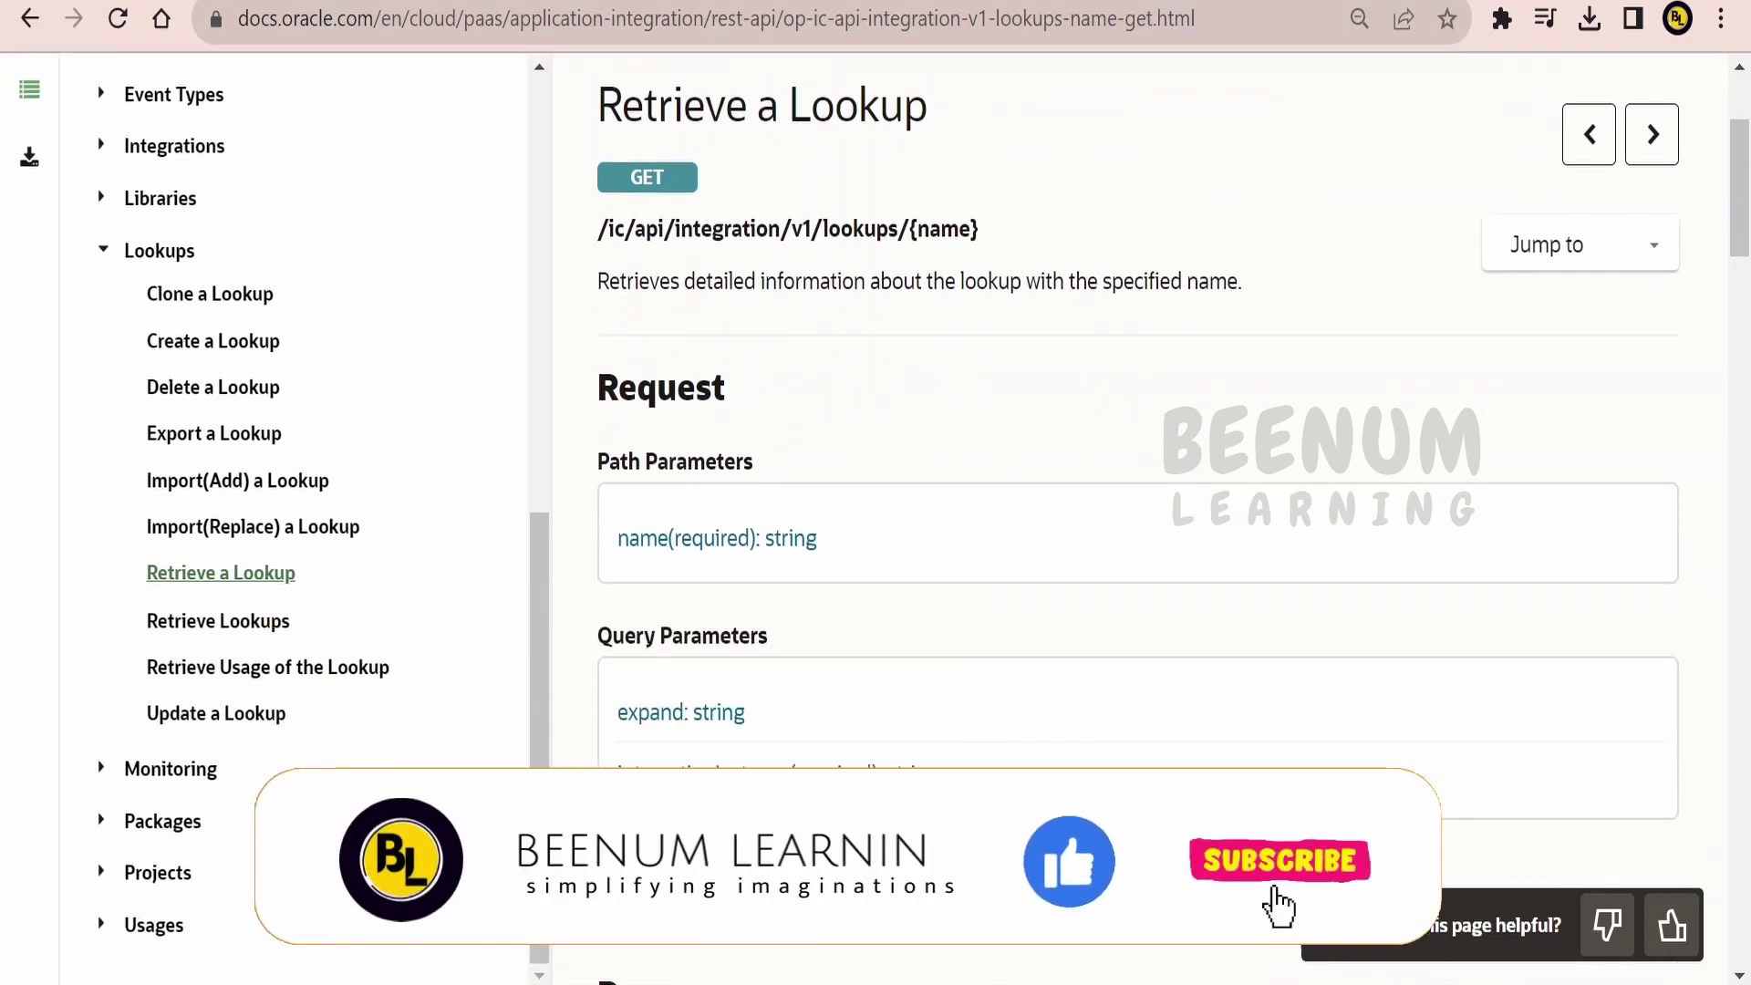
pyautogui.doubleClick(648, 178)
pyautogui.moveTo(624, 228); pyautogui.dragTo(1015, 232)
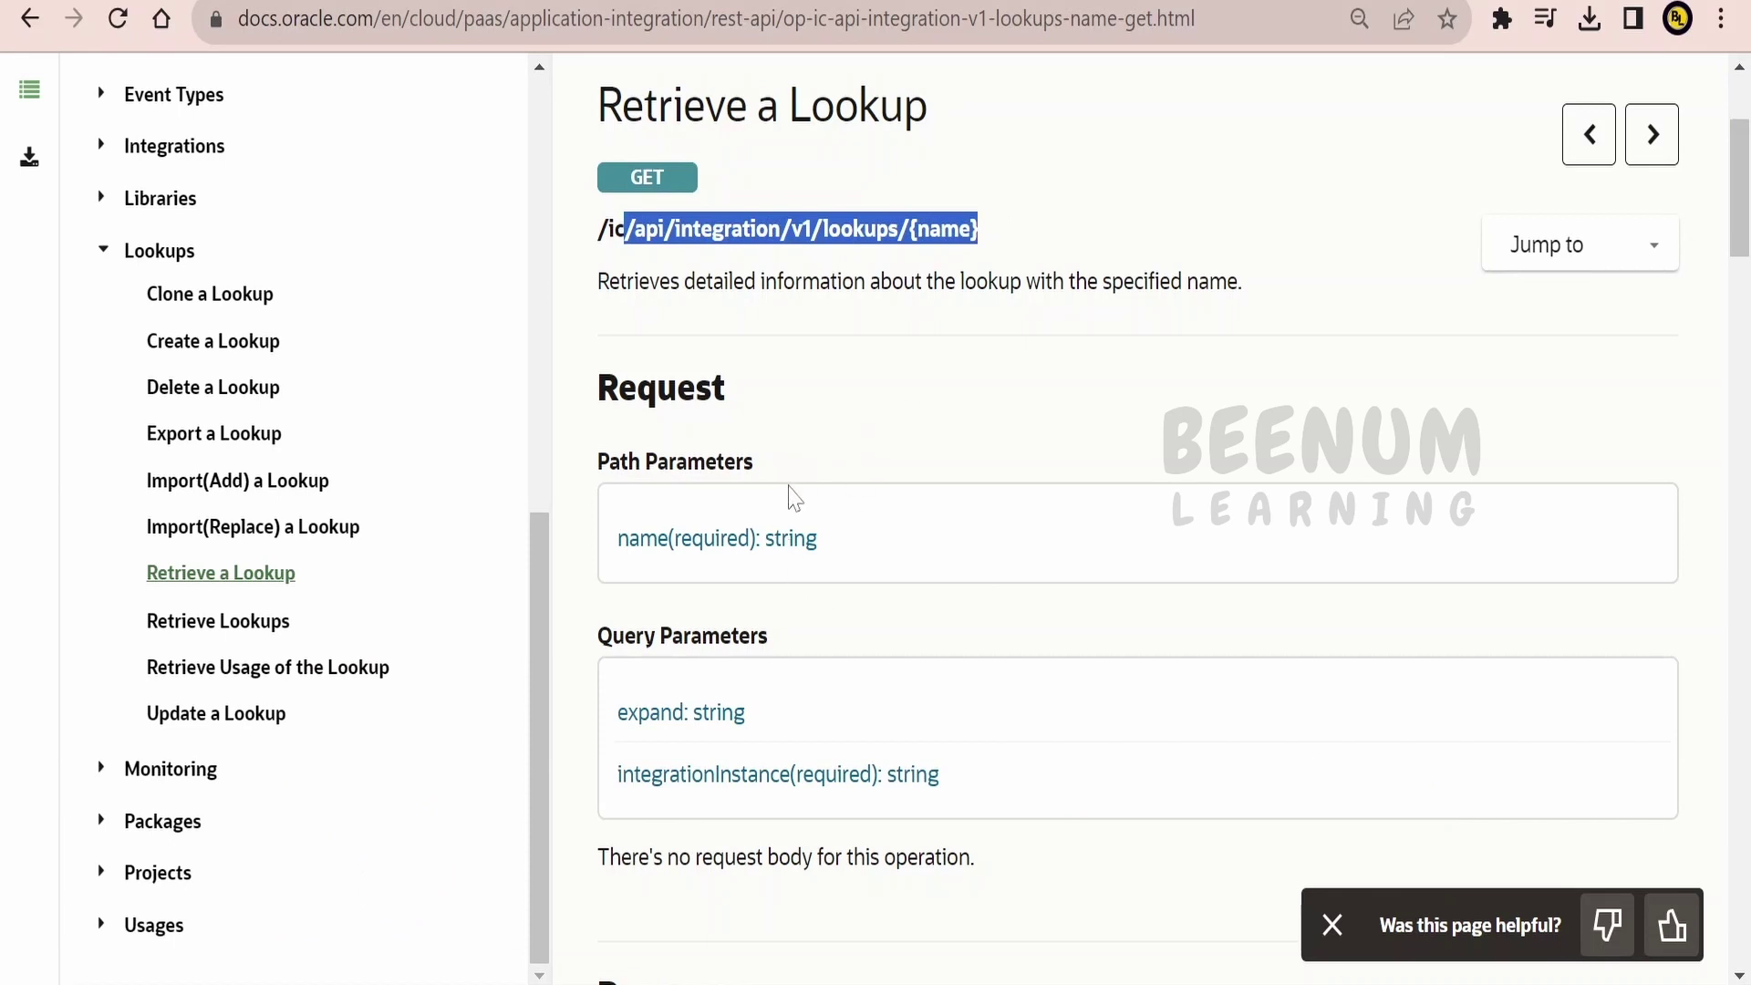
pyautogui.click(750, 544)
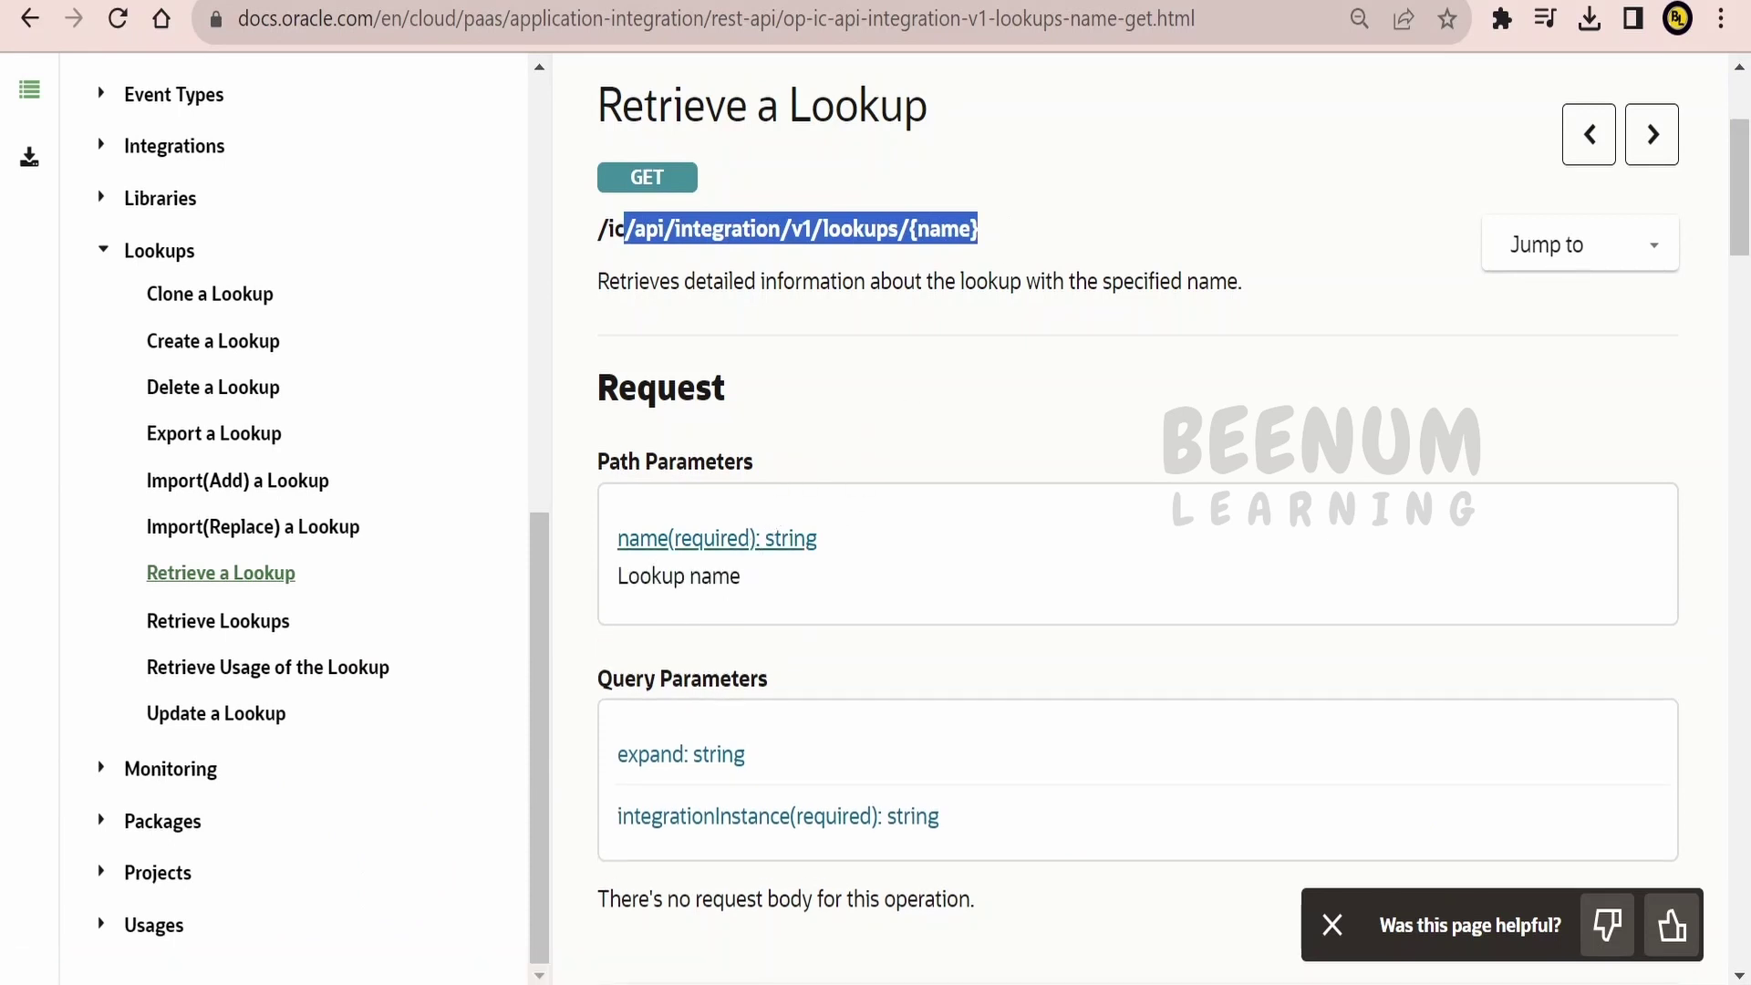
# - Check the lookup's name in Oracle Integration, and show the expand query parameter's description in the Retrieve a Lookup documentation
pyautogui.hotkey('alt', 'Tab')
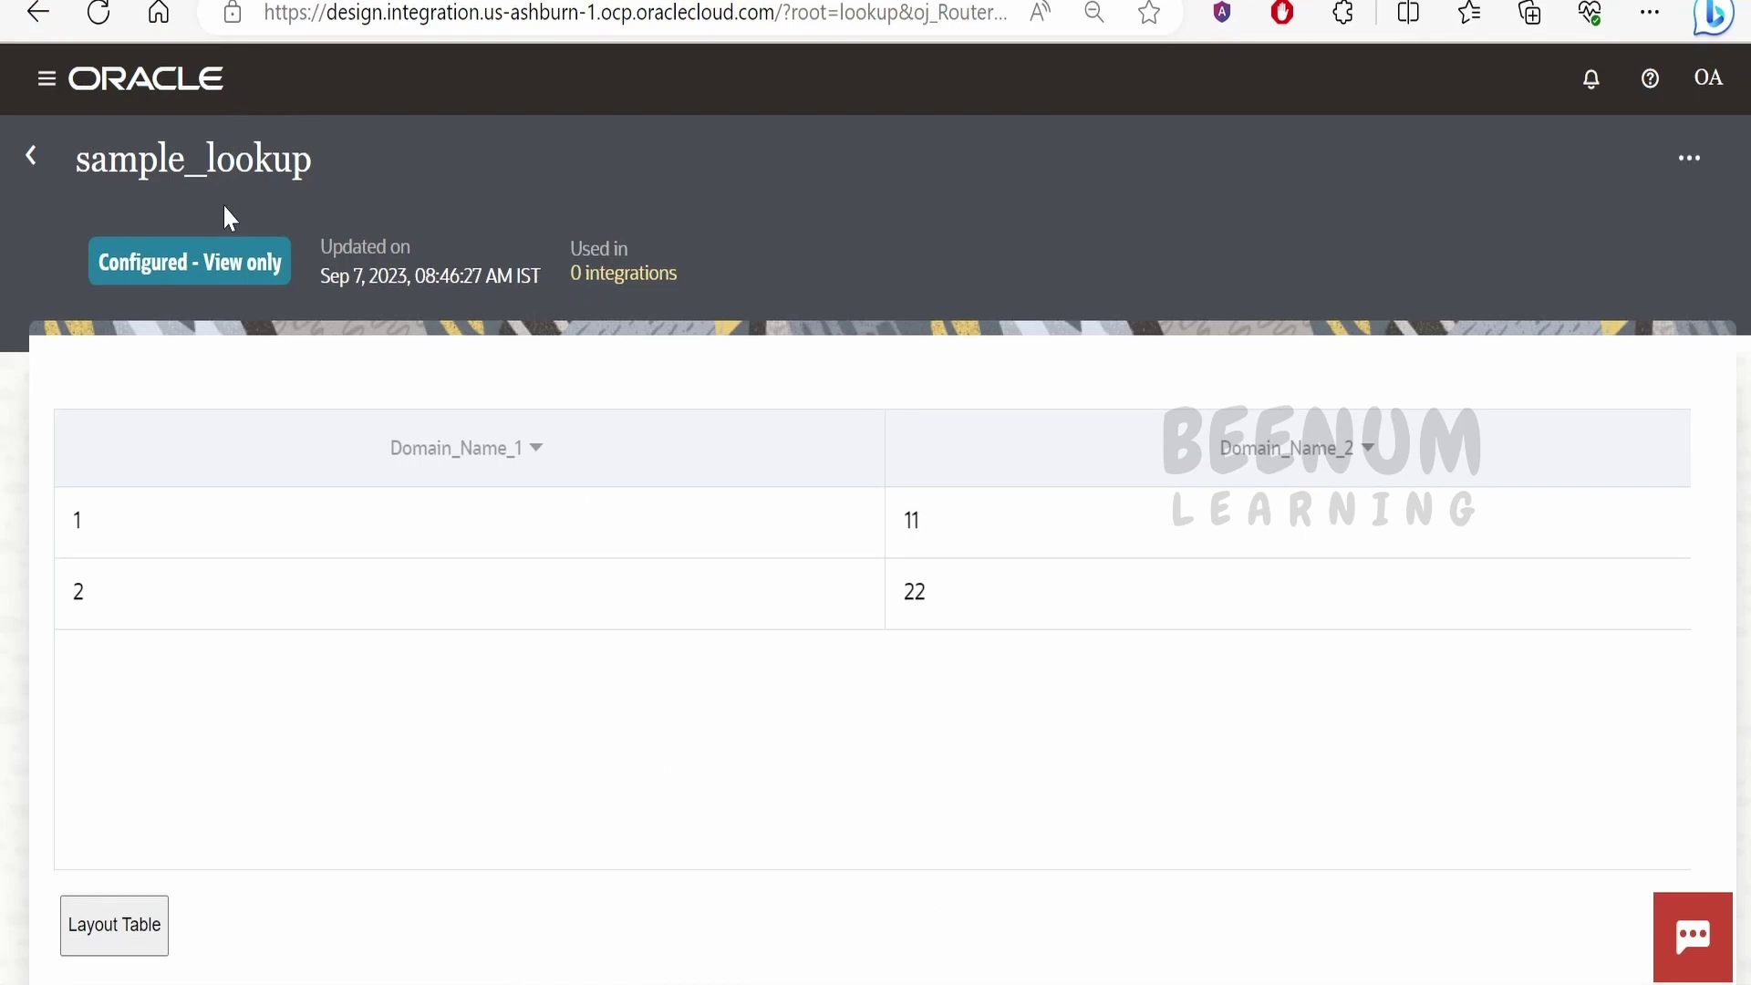
pyautogui.hotkey('alt', 'Tab')
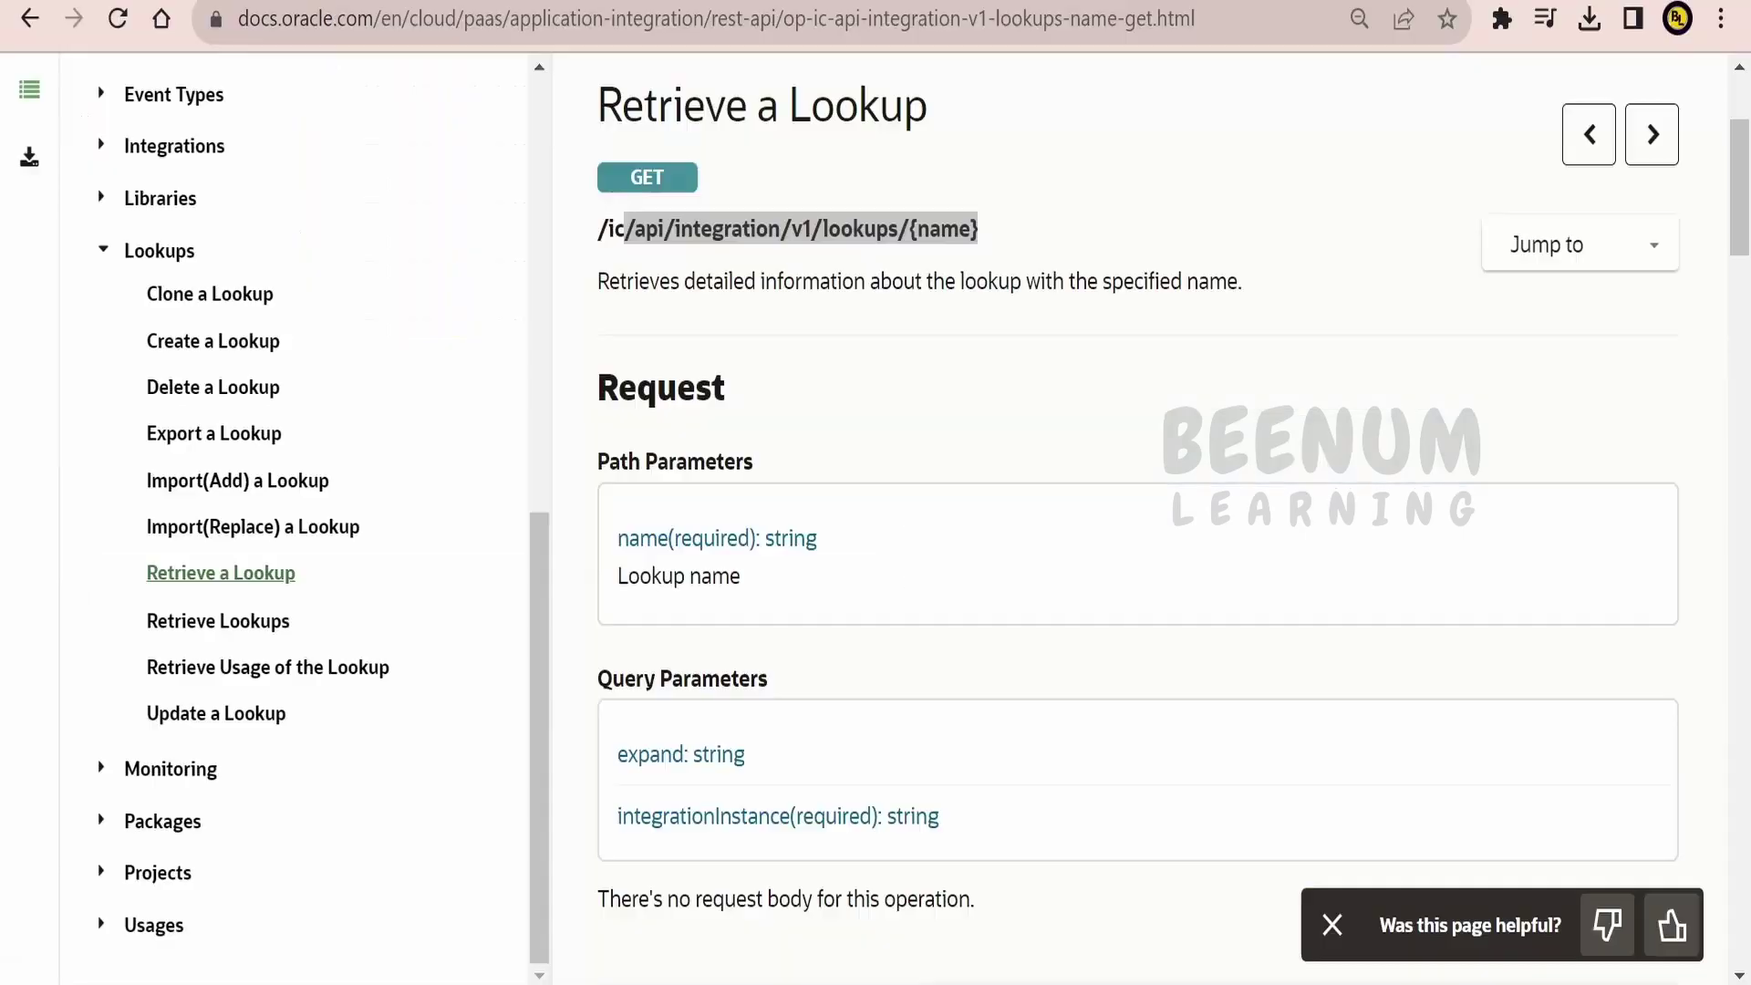
pyautogui.scroll(-2, 842, 456)
pyautogui.click(712, 597)
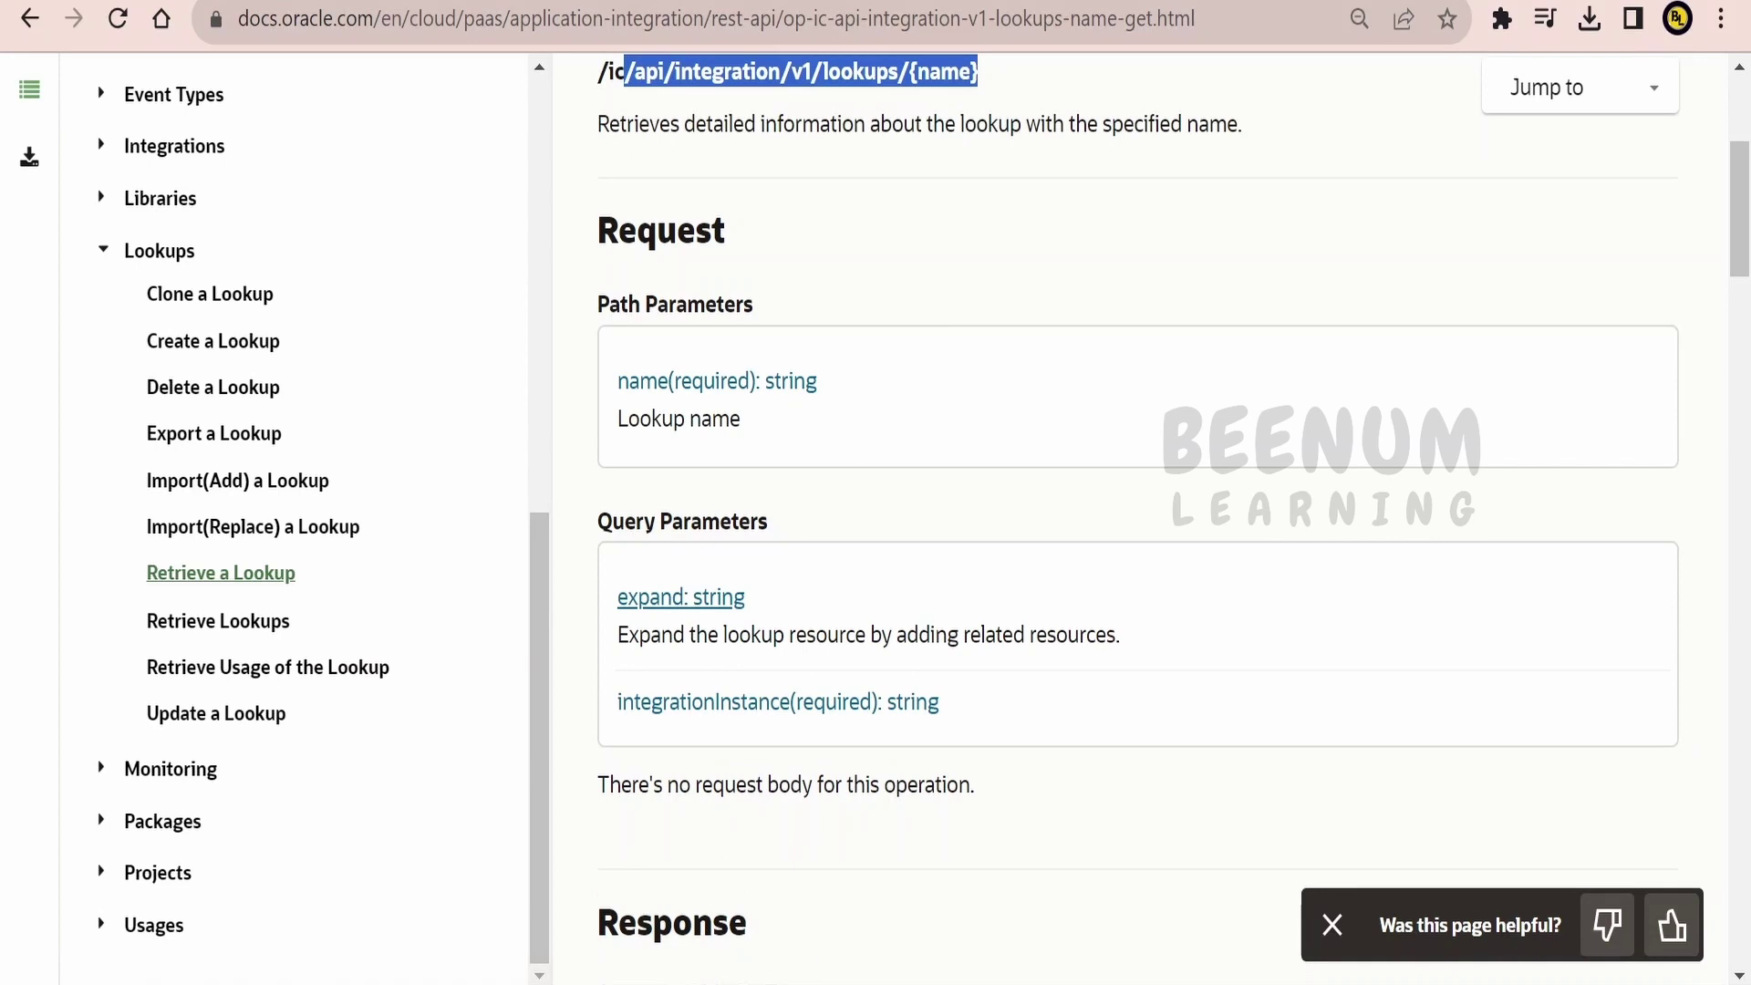
pyautogui.scroll(2, 859, 365)
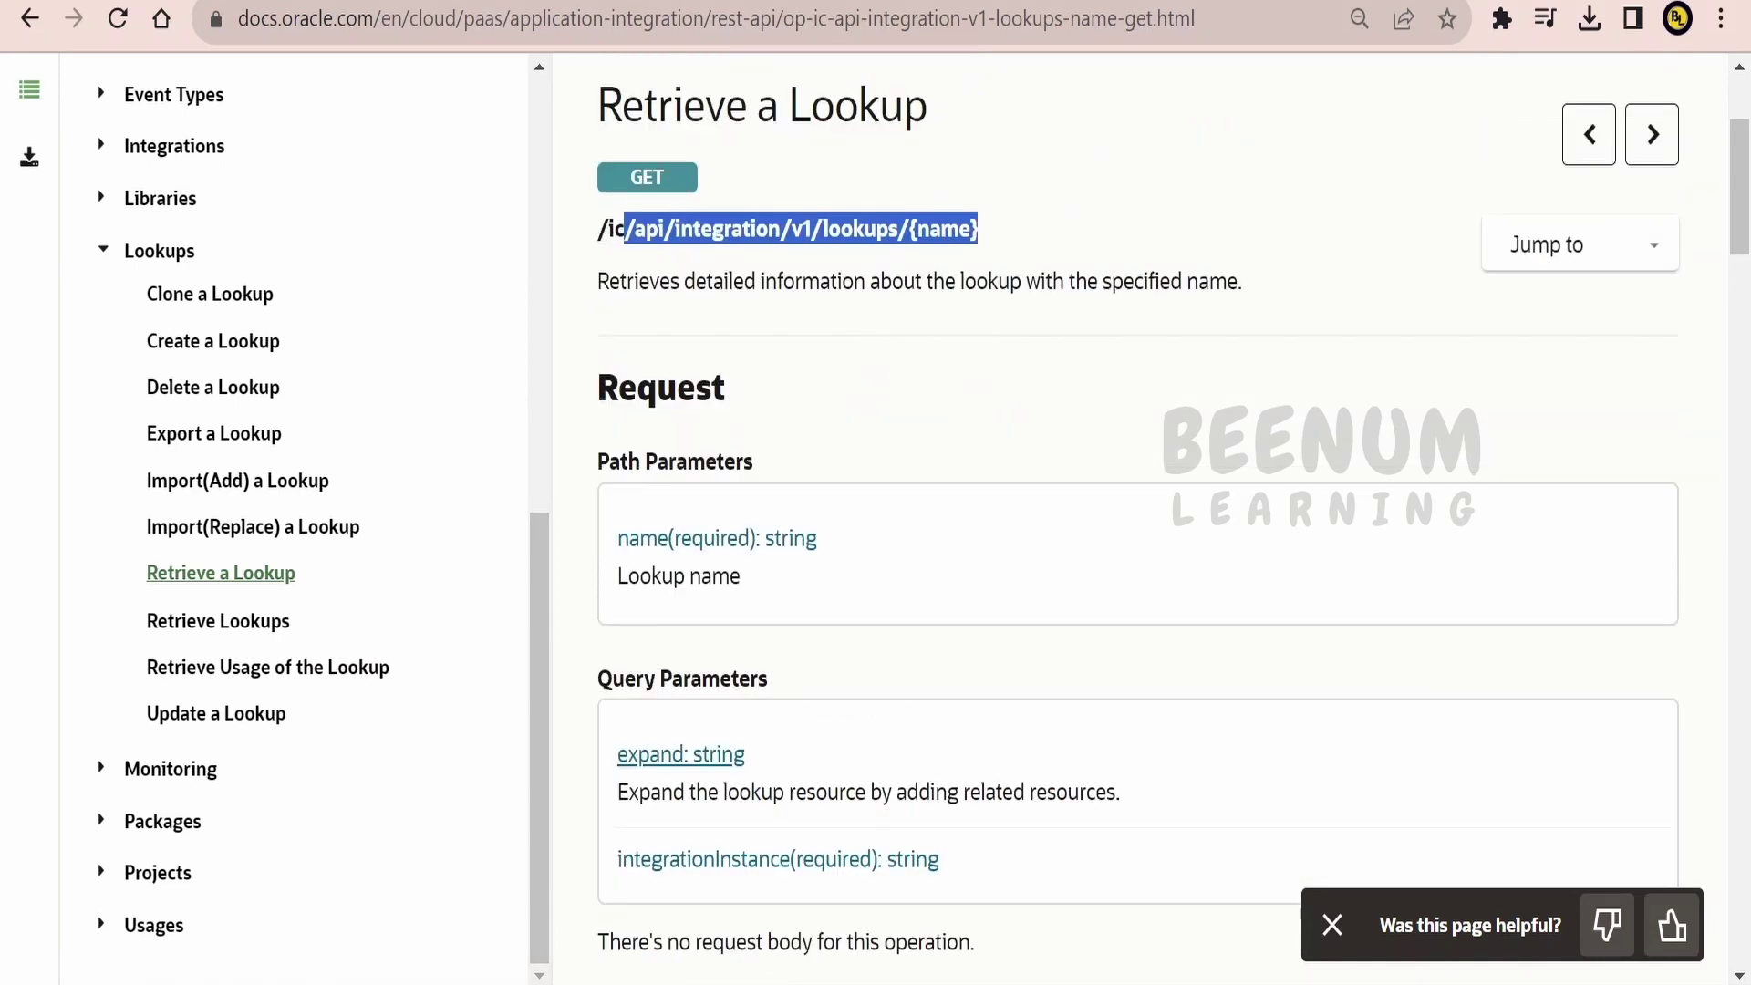
# - Switch to Postman and examine the host and resource path in the URL of the "9 Lookup retrieve" request
pyautogui.click(938, 983)
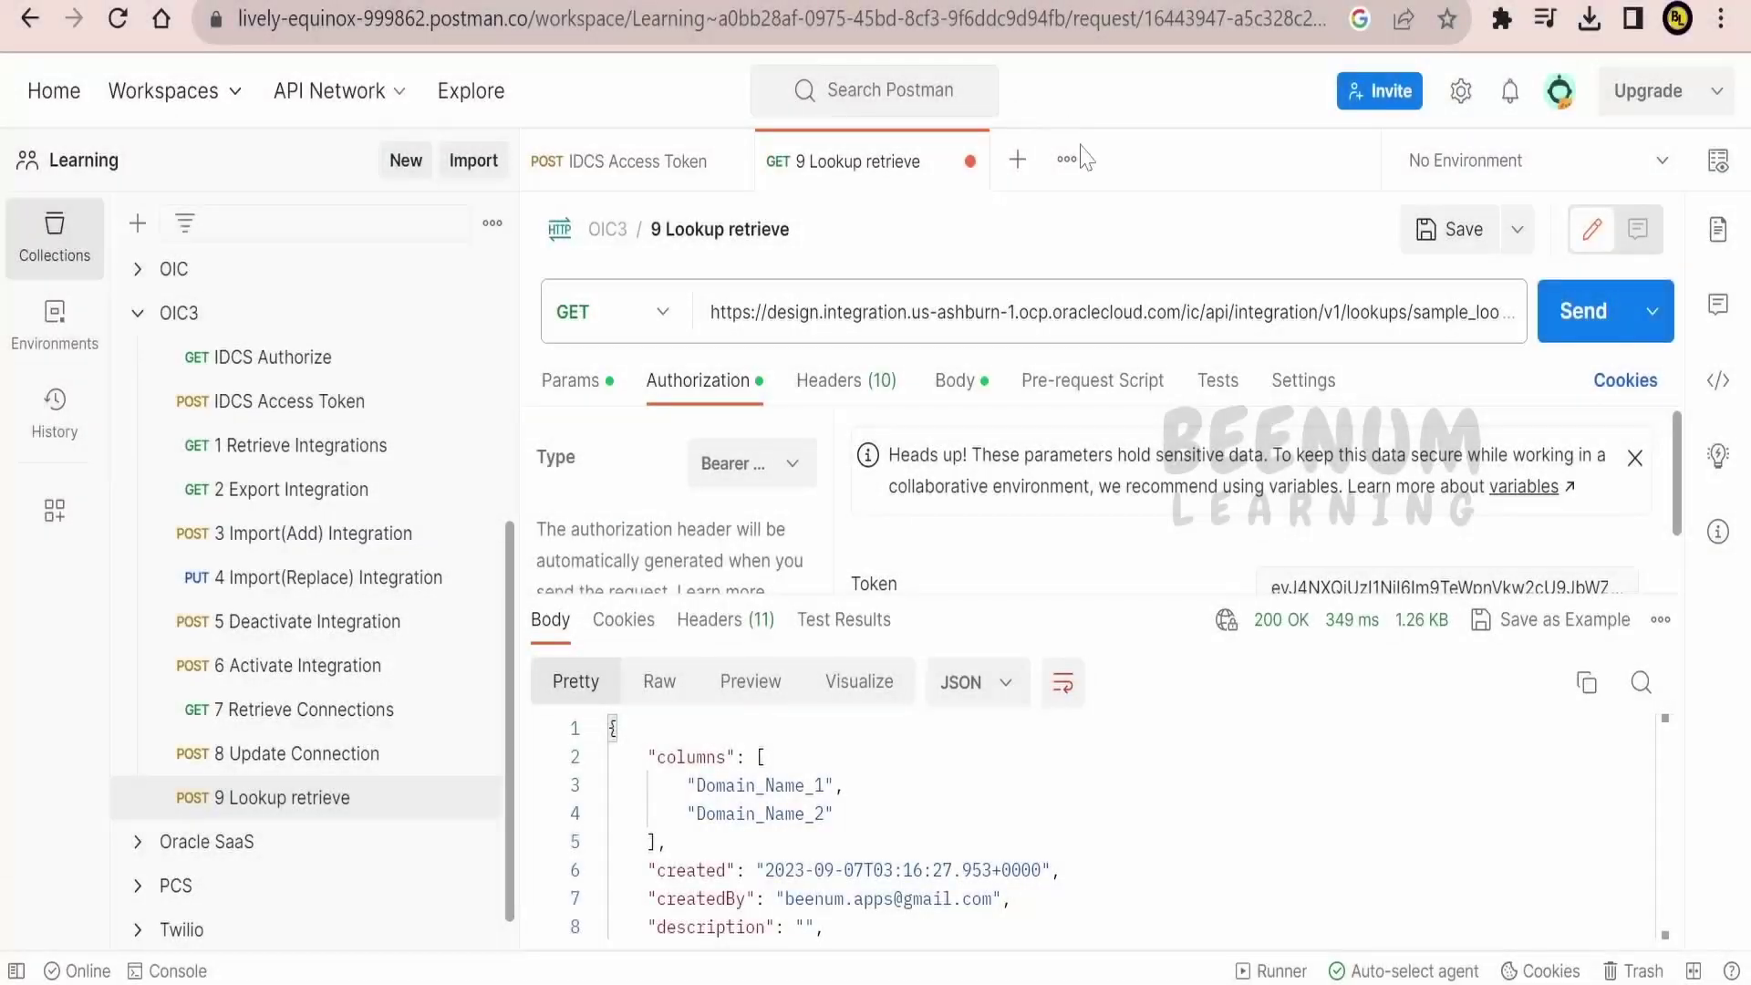
pyautogui.click(1067, 313)
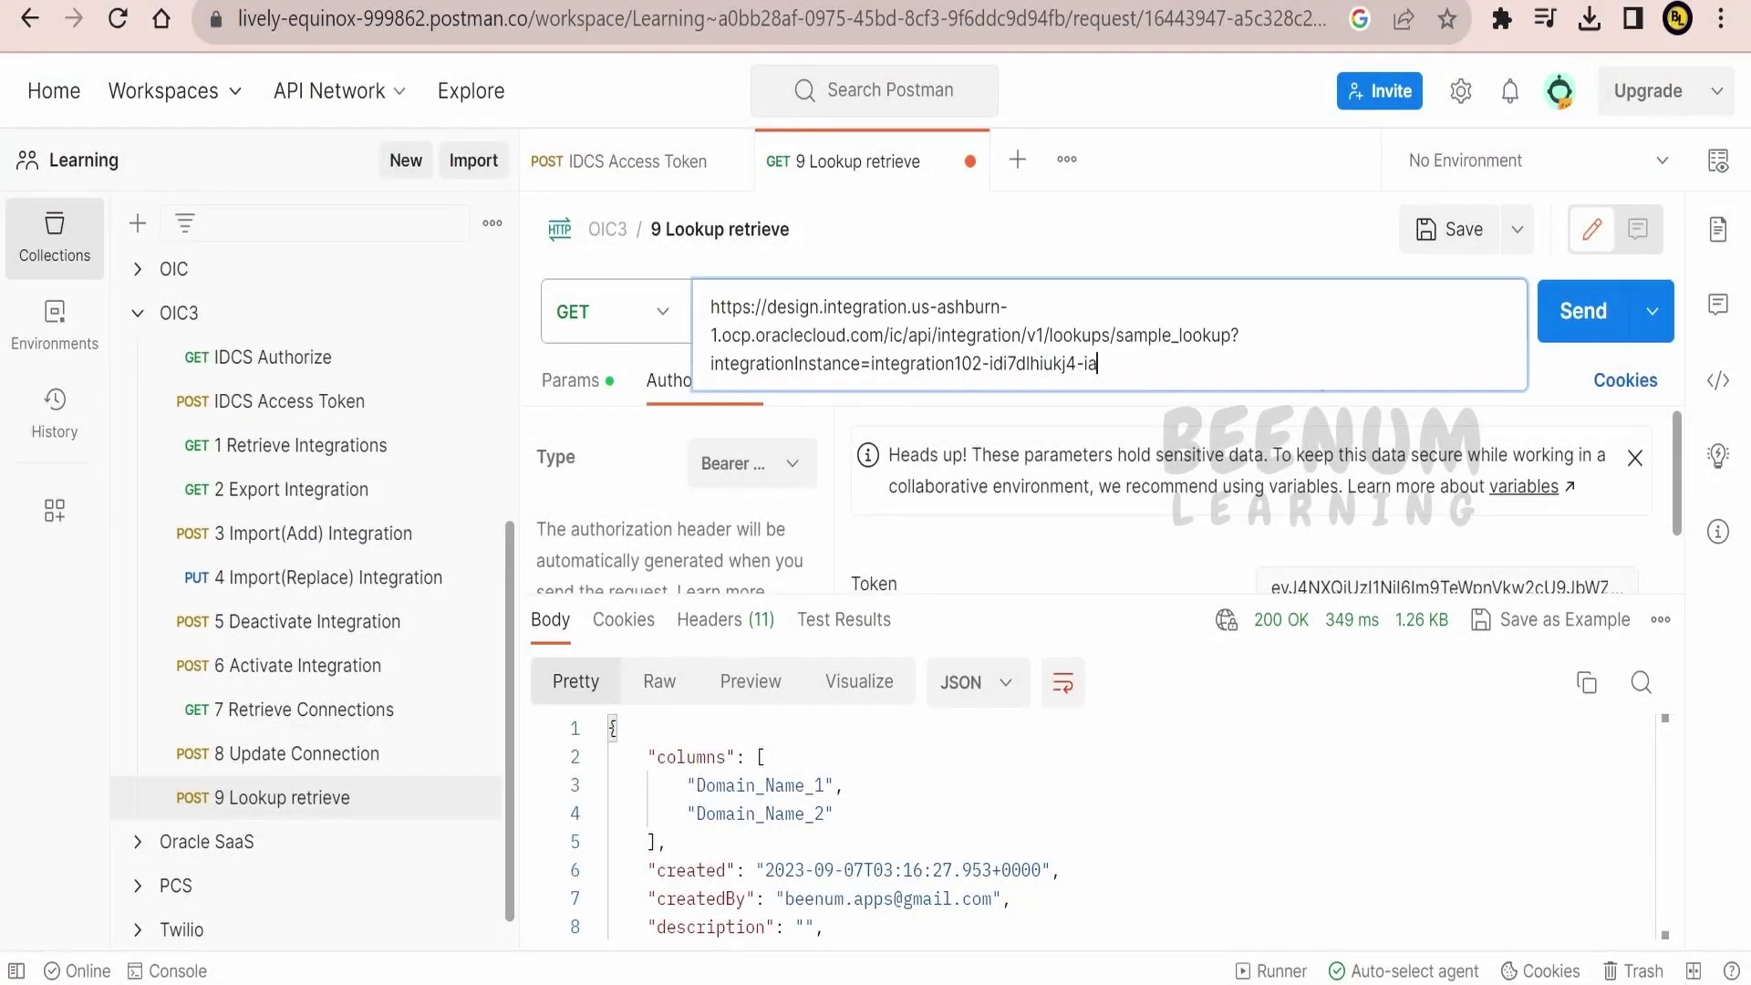
pyautogui.moveTo(932, 588); pyautogui.dragTo(931, 793)
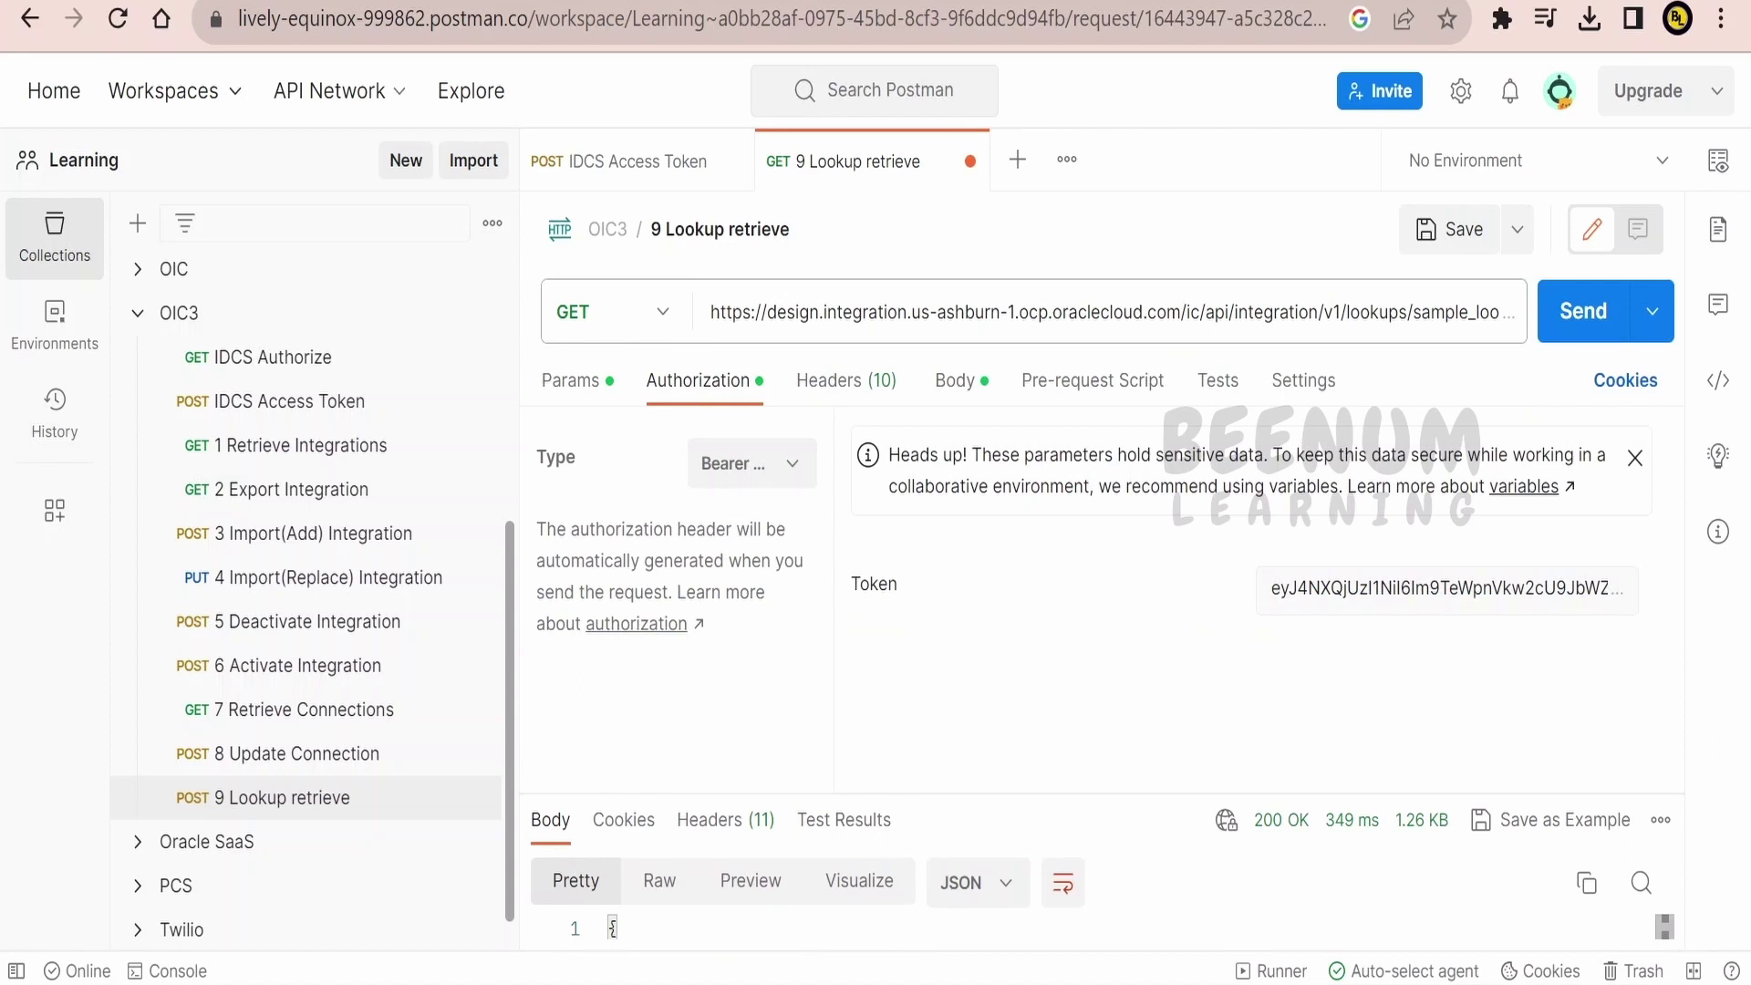
pyautogui.click(776, 306)
pyautogui.moveTo(883, 335); pyautogui.dragTo(711, 307)
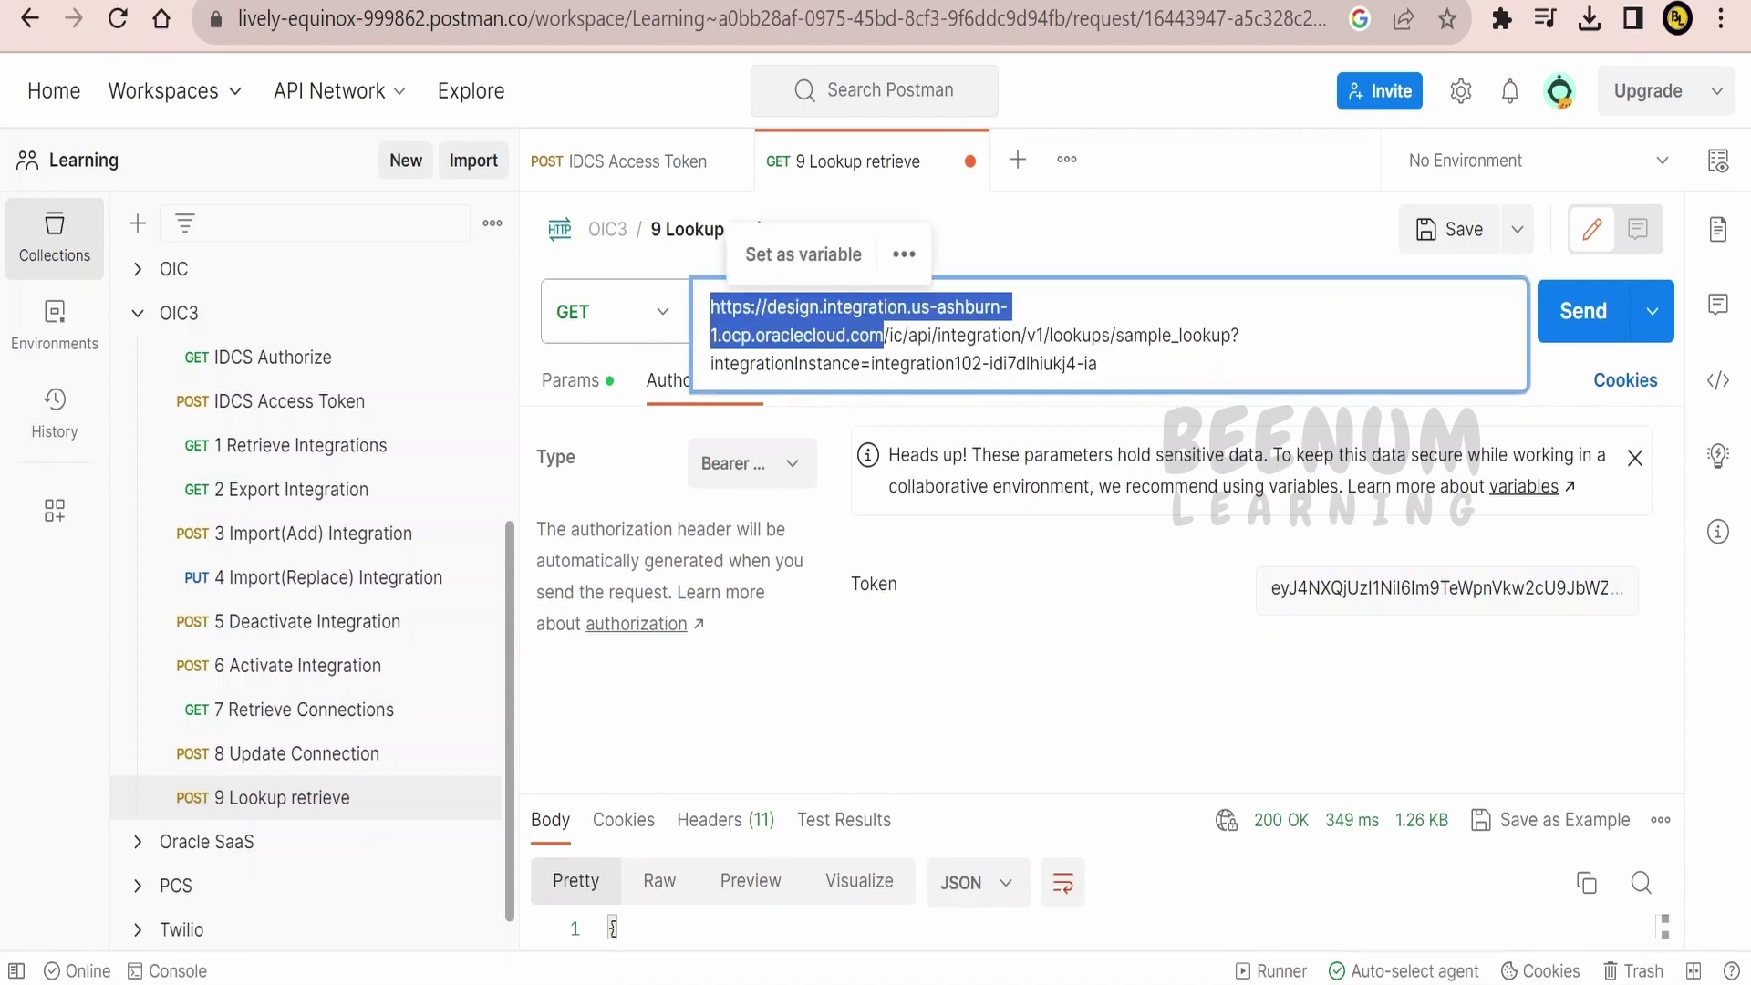
pyautogui.click(883, 335)
pyautogui.moveTo(883, 335); pyautogui.dragTo(1230, 335)
# - Compare the documented {name} placeholder with the lookup name sample_lookup in the Postman request URL
pyautogui.hotkey('ctrl', 'Tab')
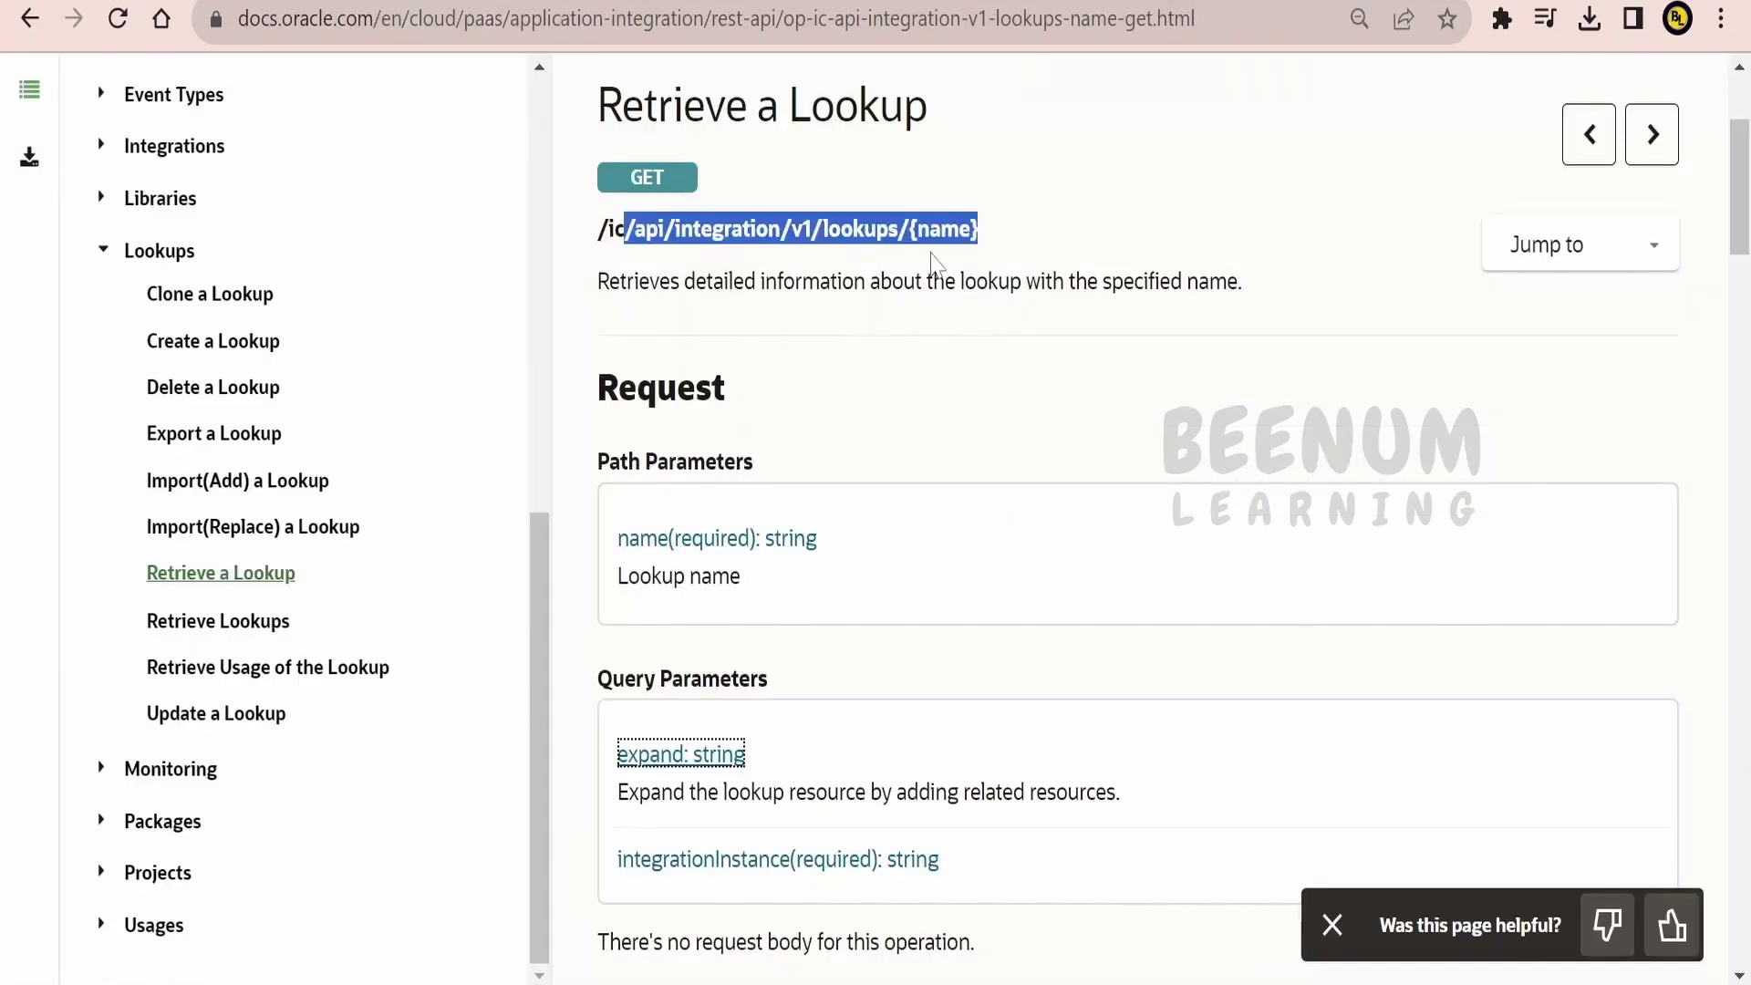
pyautogui.click(932, 262)
pyautogui.hotkey('ctrl', 'shift', 'Tab')
pyautogui.doubleClick(1172, 335)
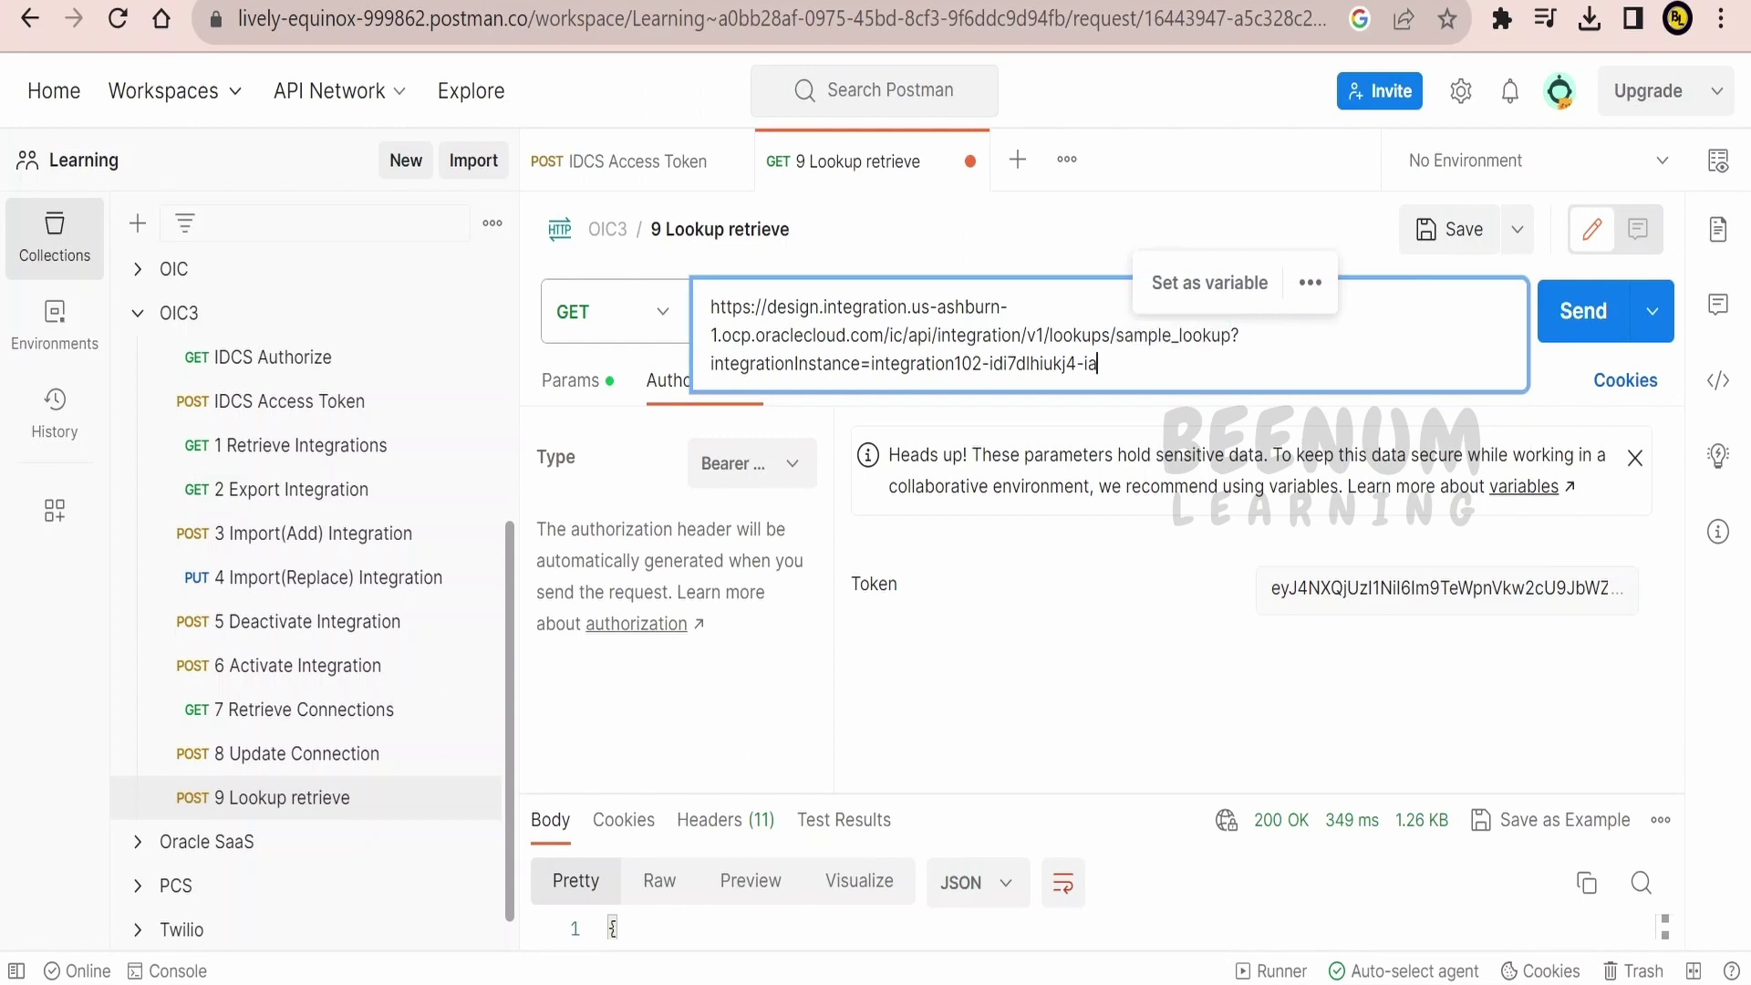
# - Examine the integrationInstance query parameter and the complete URL of the lookup retrieval request
pyautogui.moveTo(1098, 363); pyautogui.dragTo(754, 356)
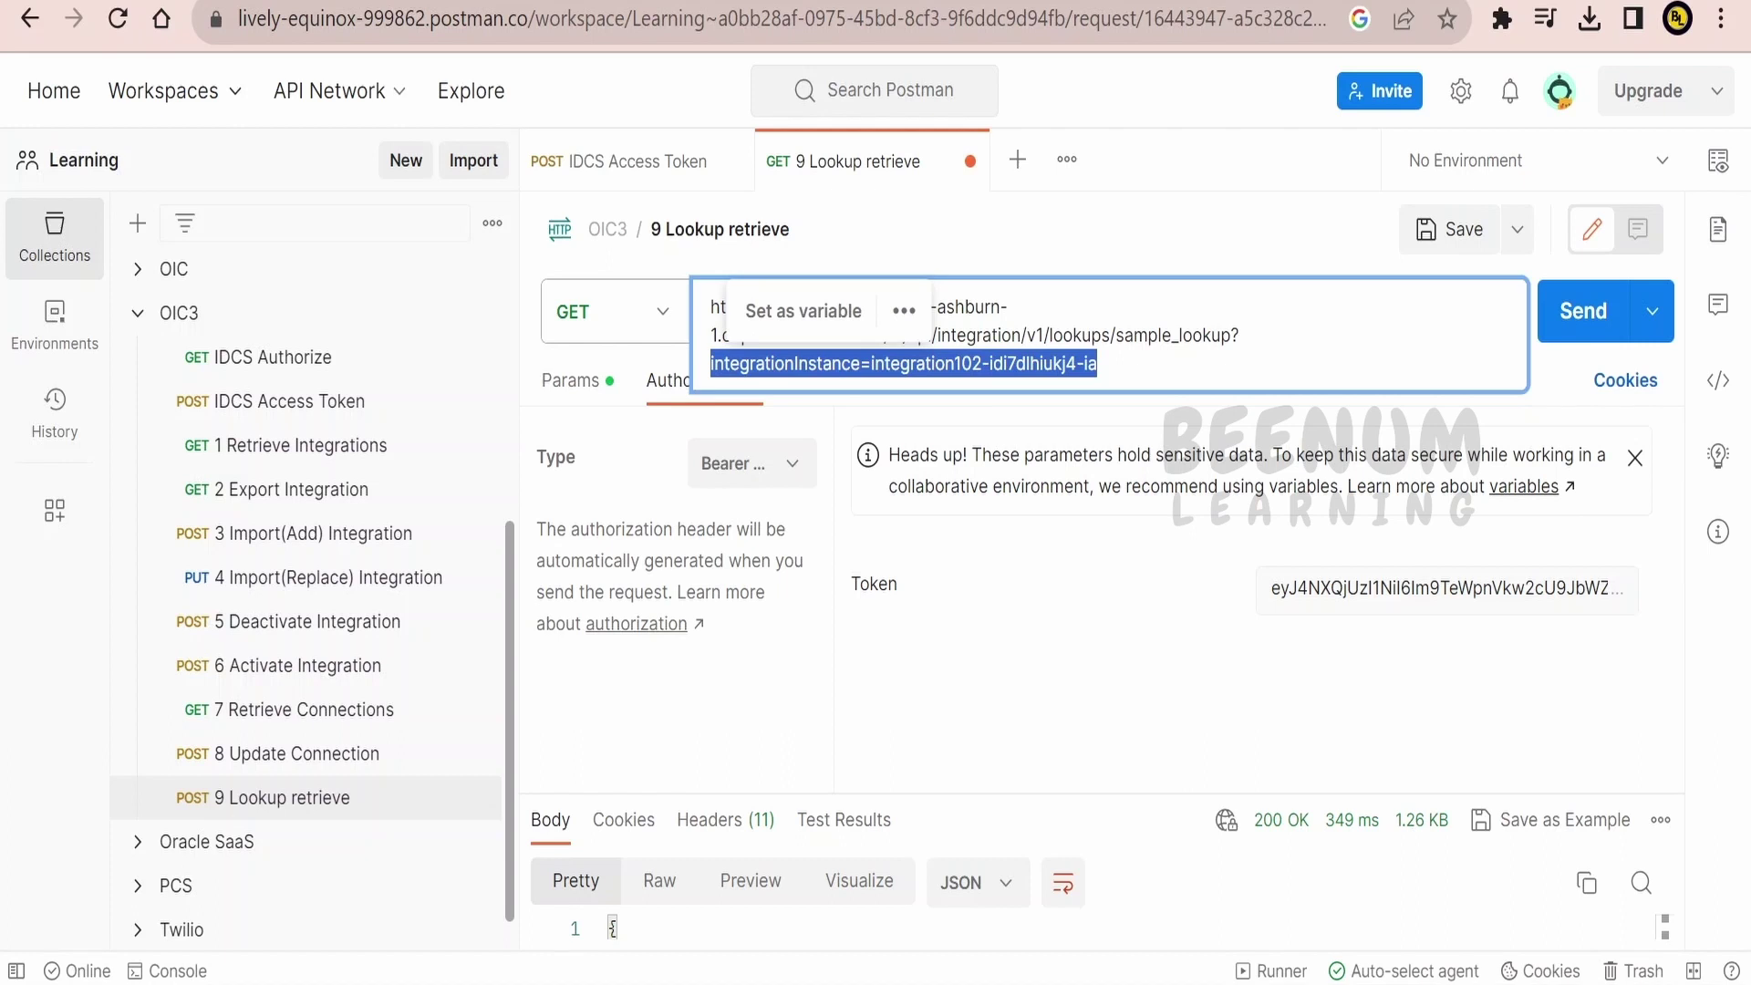
pyautogui.moveTo(1102, 364); pyautogui.dragTo(676, 274)
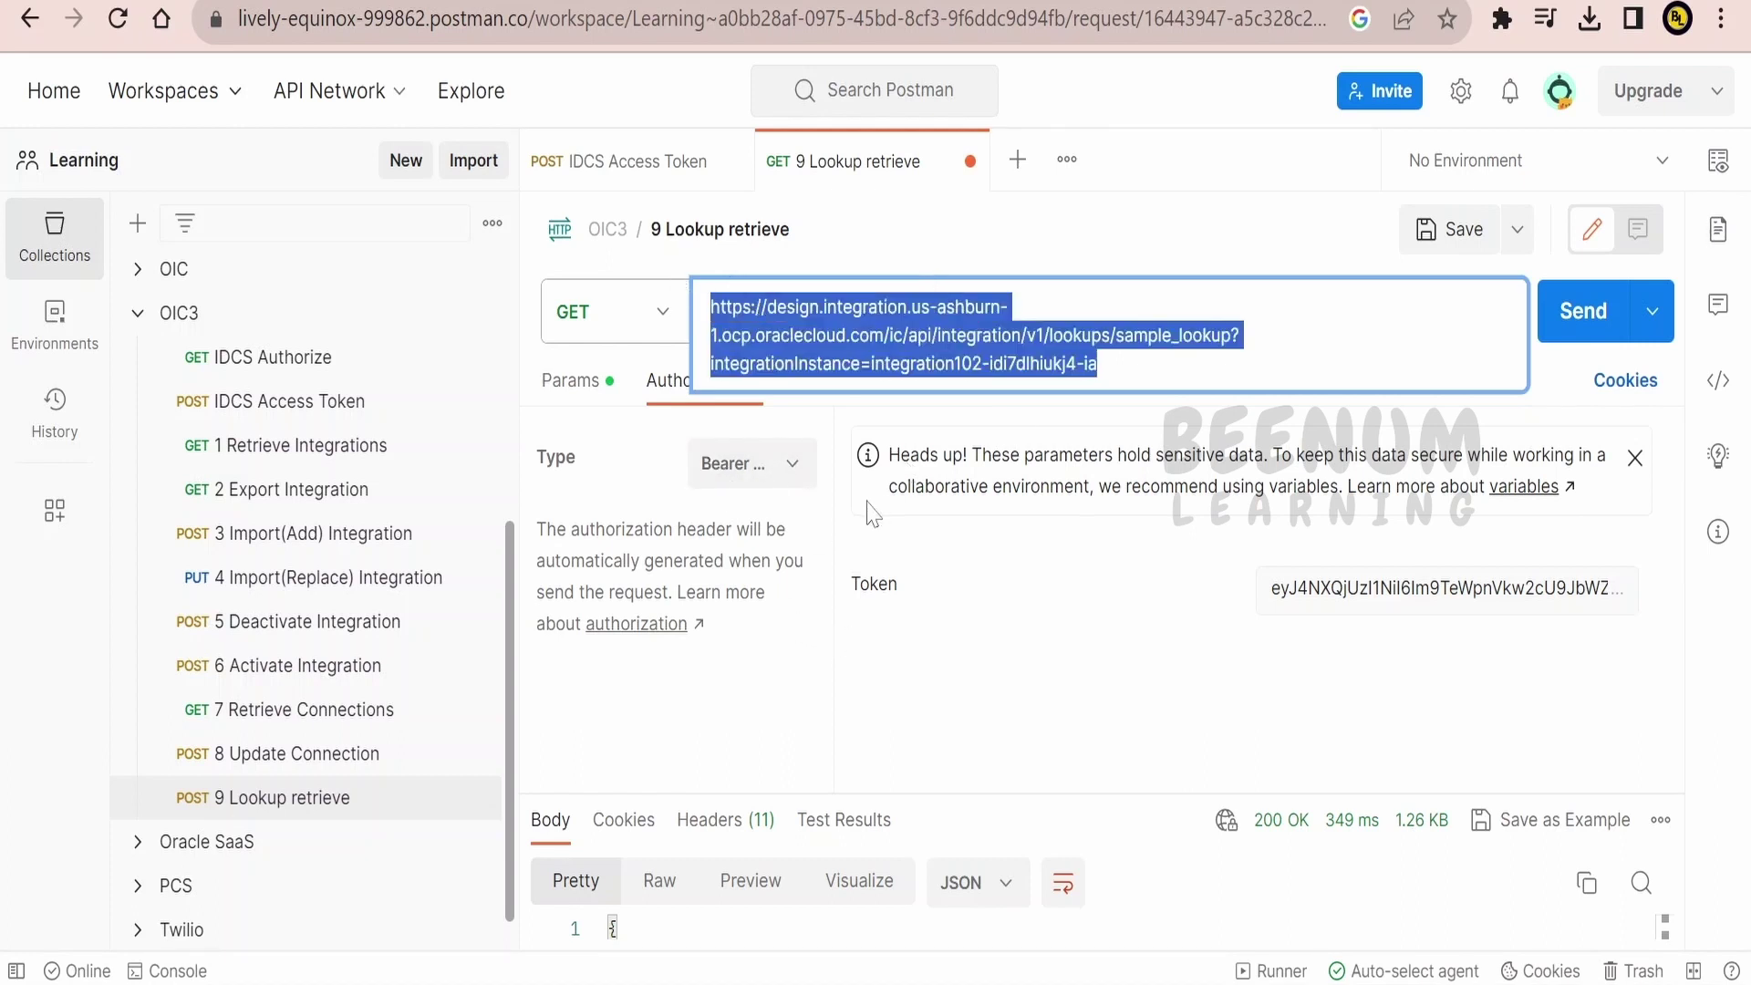
pyautogui.click(923, 566)
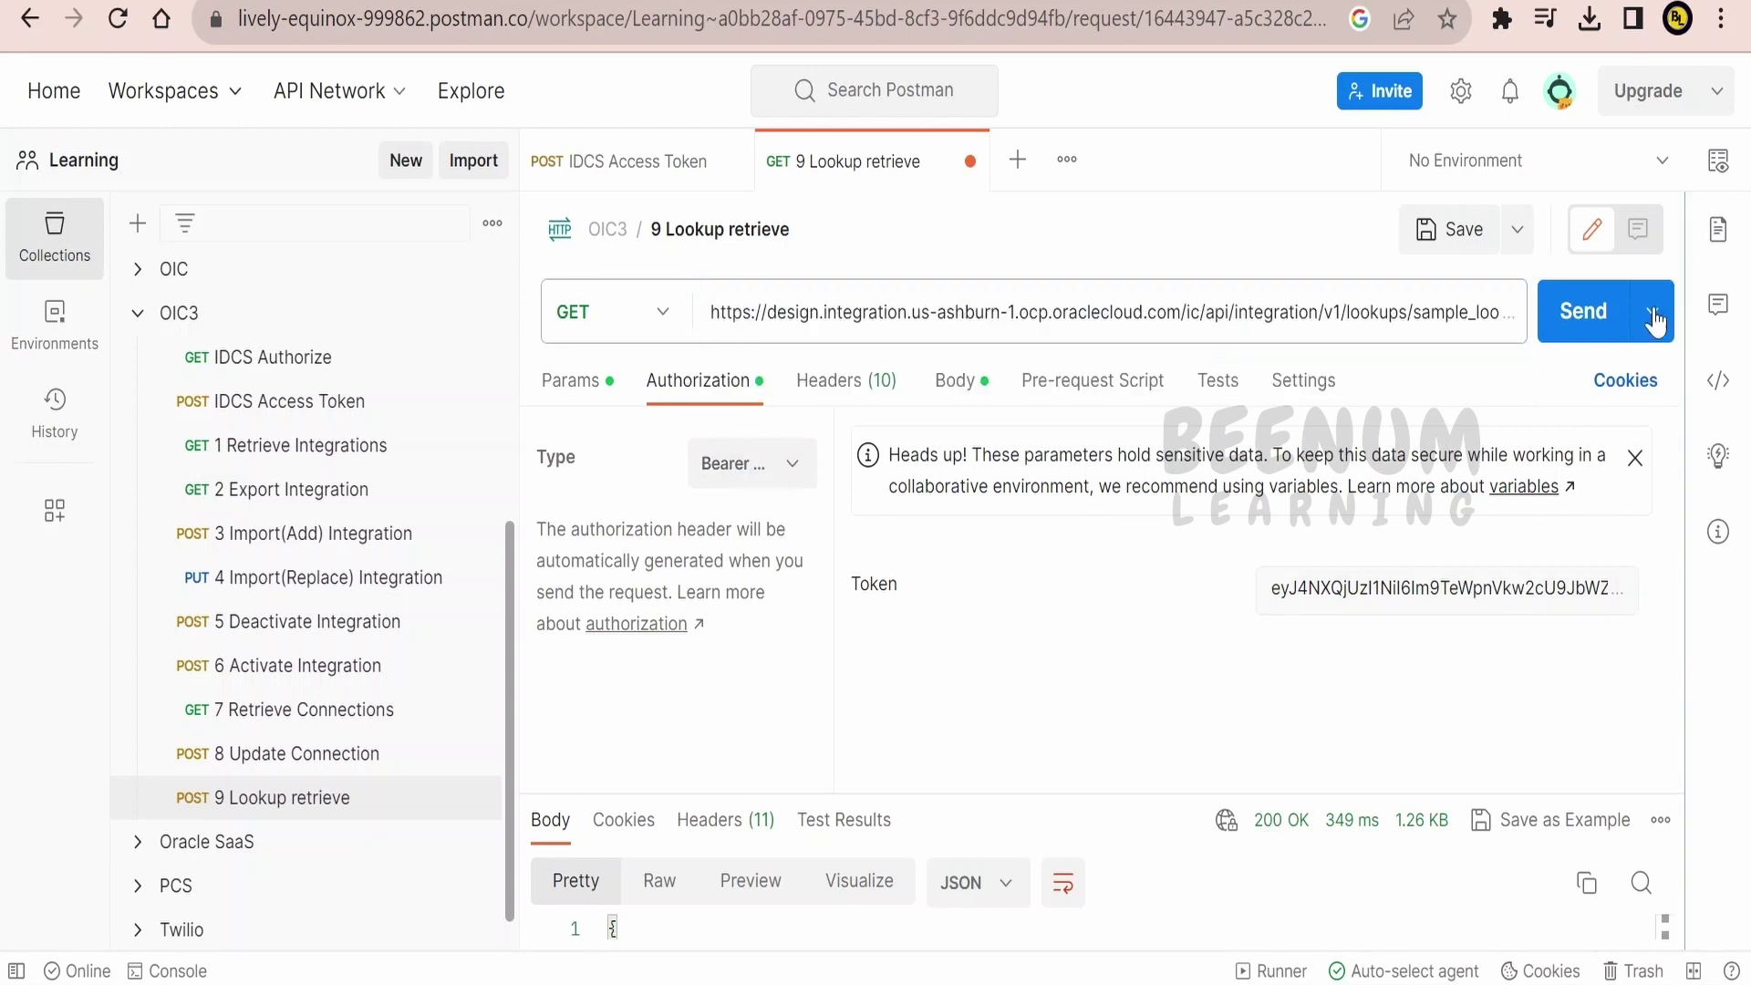
# - Send the GET request for sample_lookup and review the returned JSON in an enlarged response area
pyautogui.click(1604, 319)
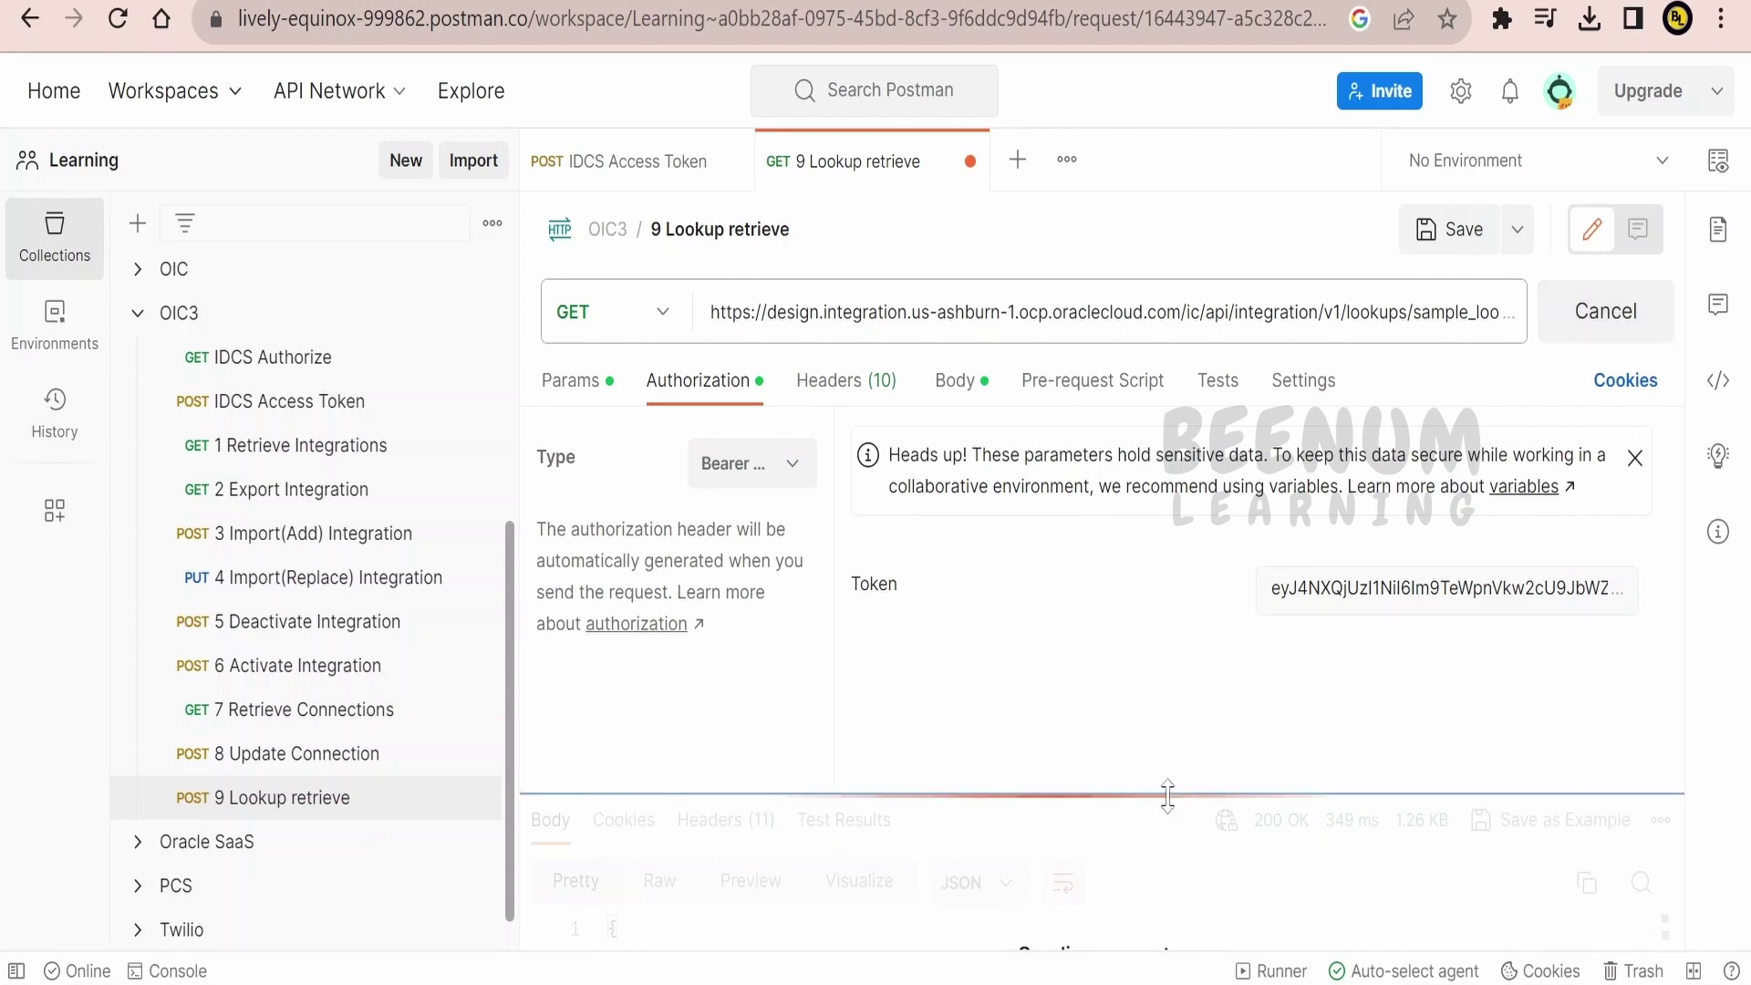
pyautogui.moveTo(1167, 795); pyautogui.dragTo(1168, 531)
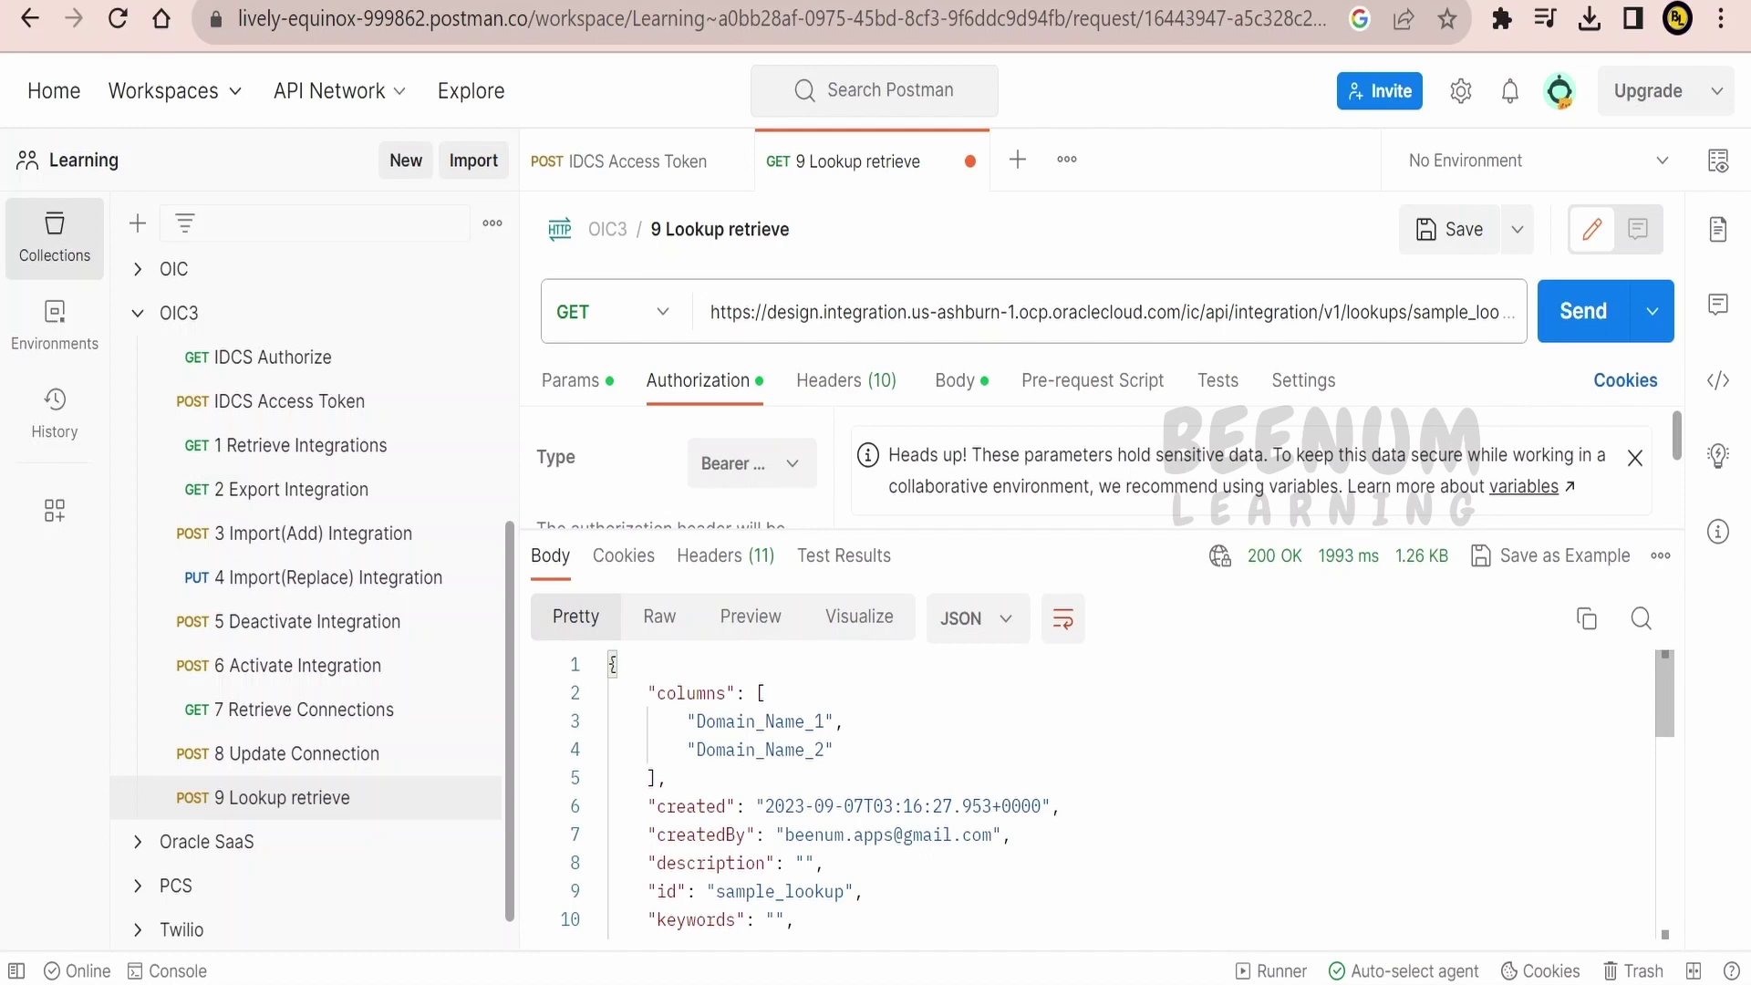
pyautogui.doubleClick(823, 720)
pyautogui.scroll(-6, 824, 721)
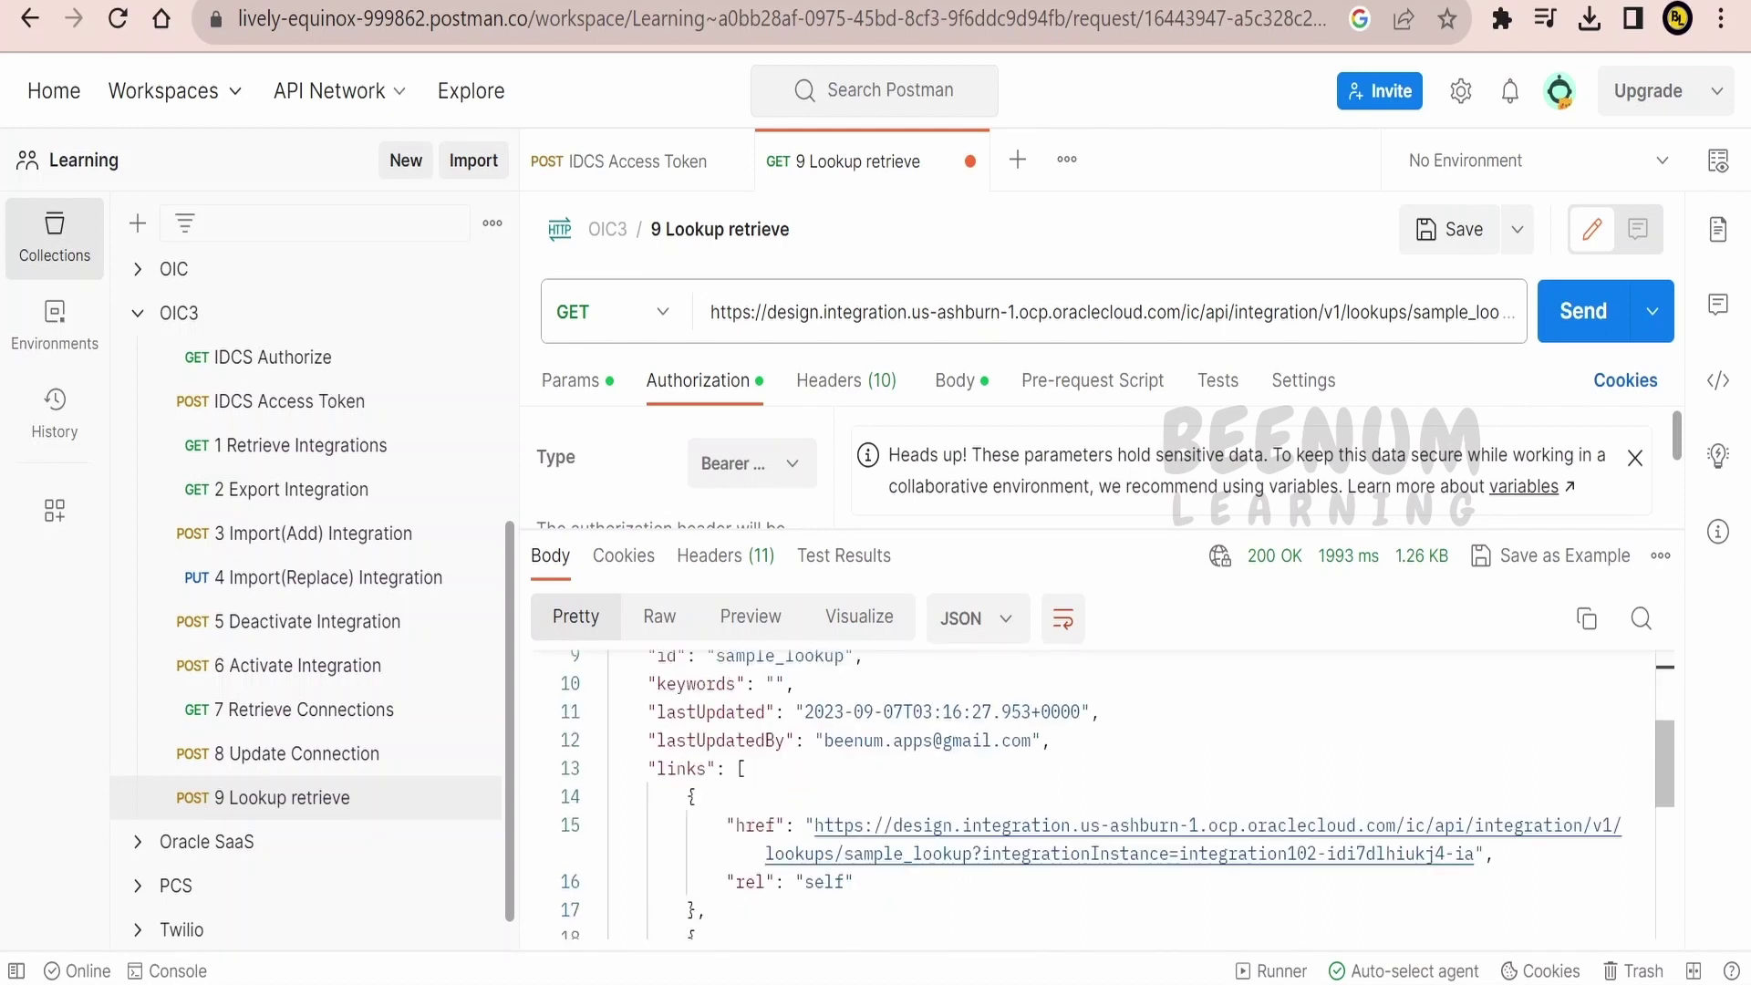
# - Compare the rowCount in the sample_lookup response with the rows shown in Oracle Integration, and check the response for mapping values
pyautogui.scroll(-1, 1095, 794)
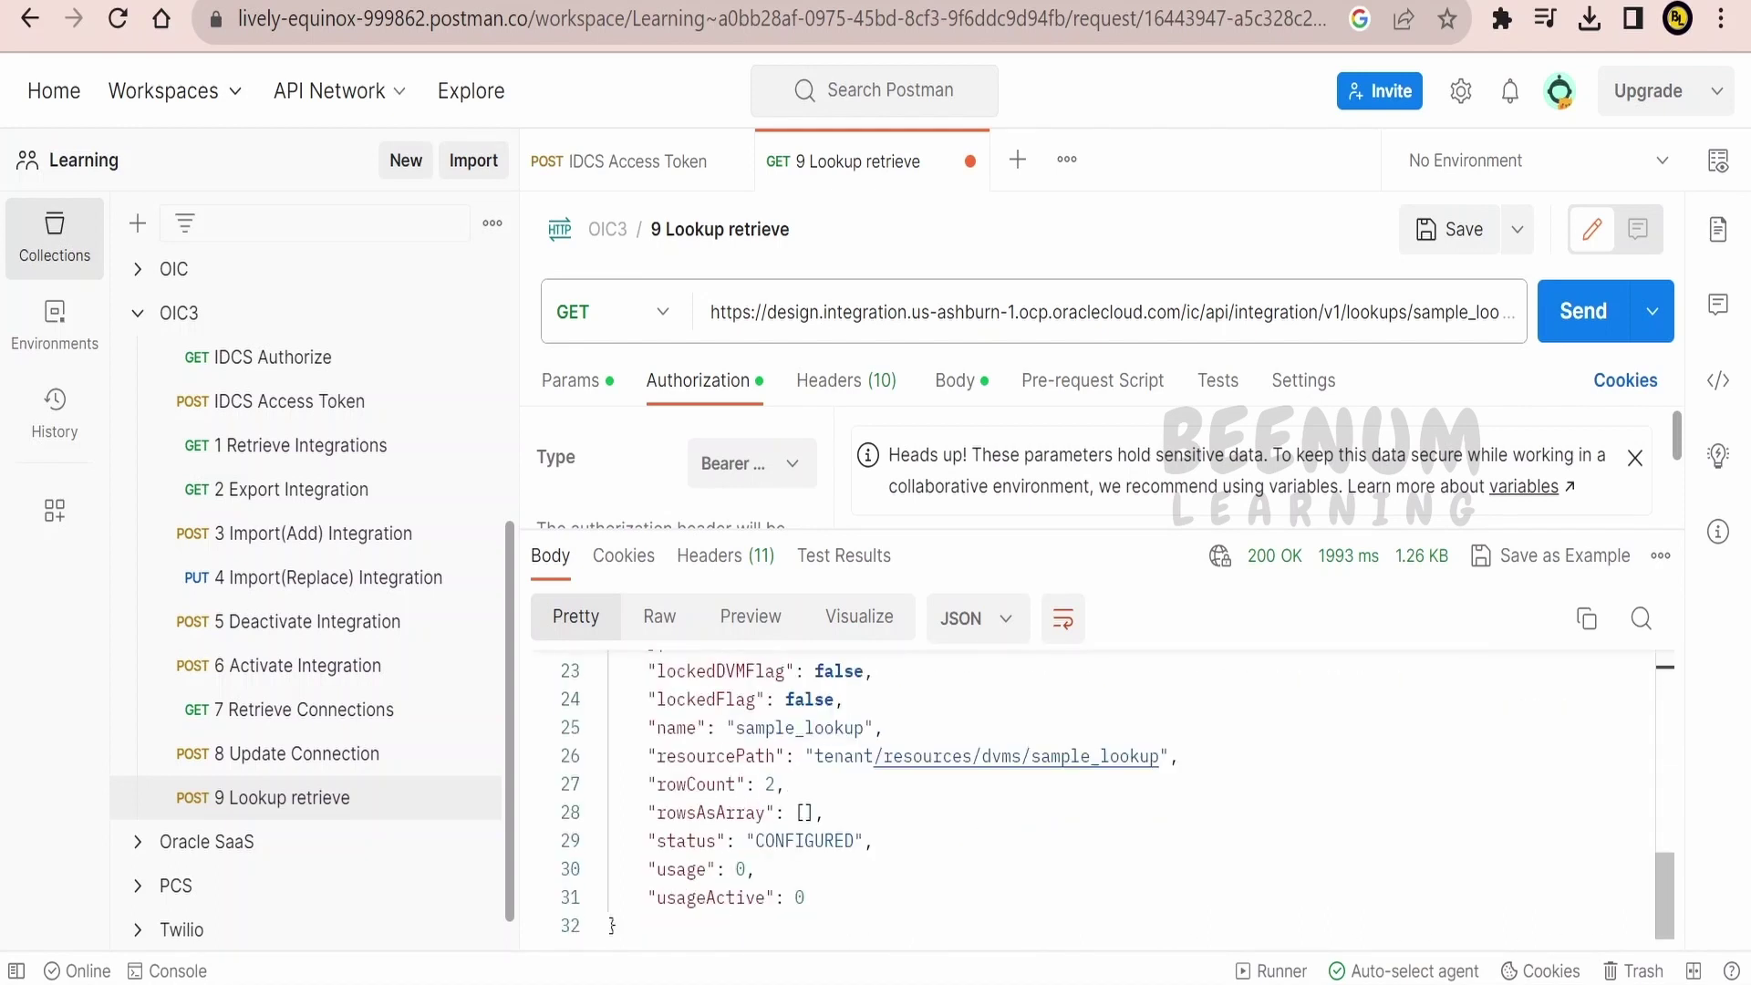
pyautogui.doubleClick(735, 785)
pyautogui.click(826, 983)
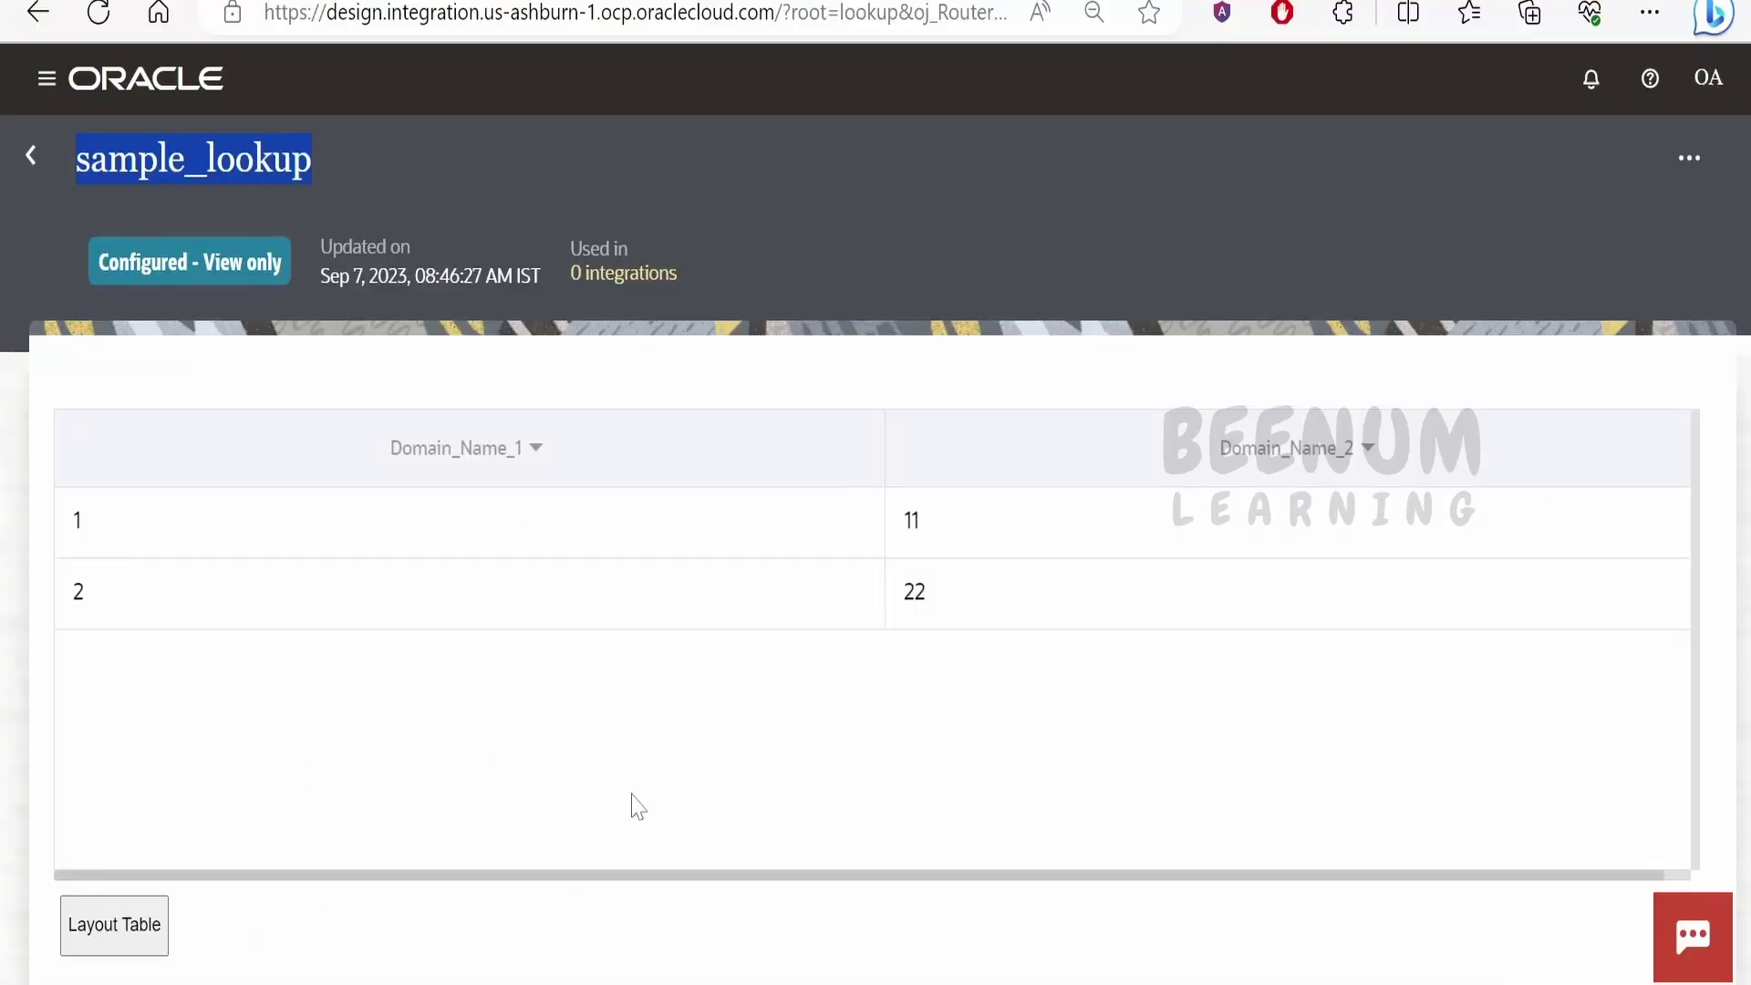
pyautogui.hotkey('alt', 'Tab')
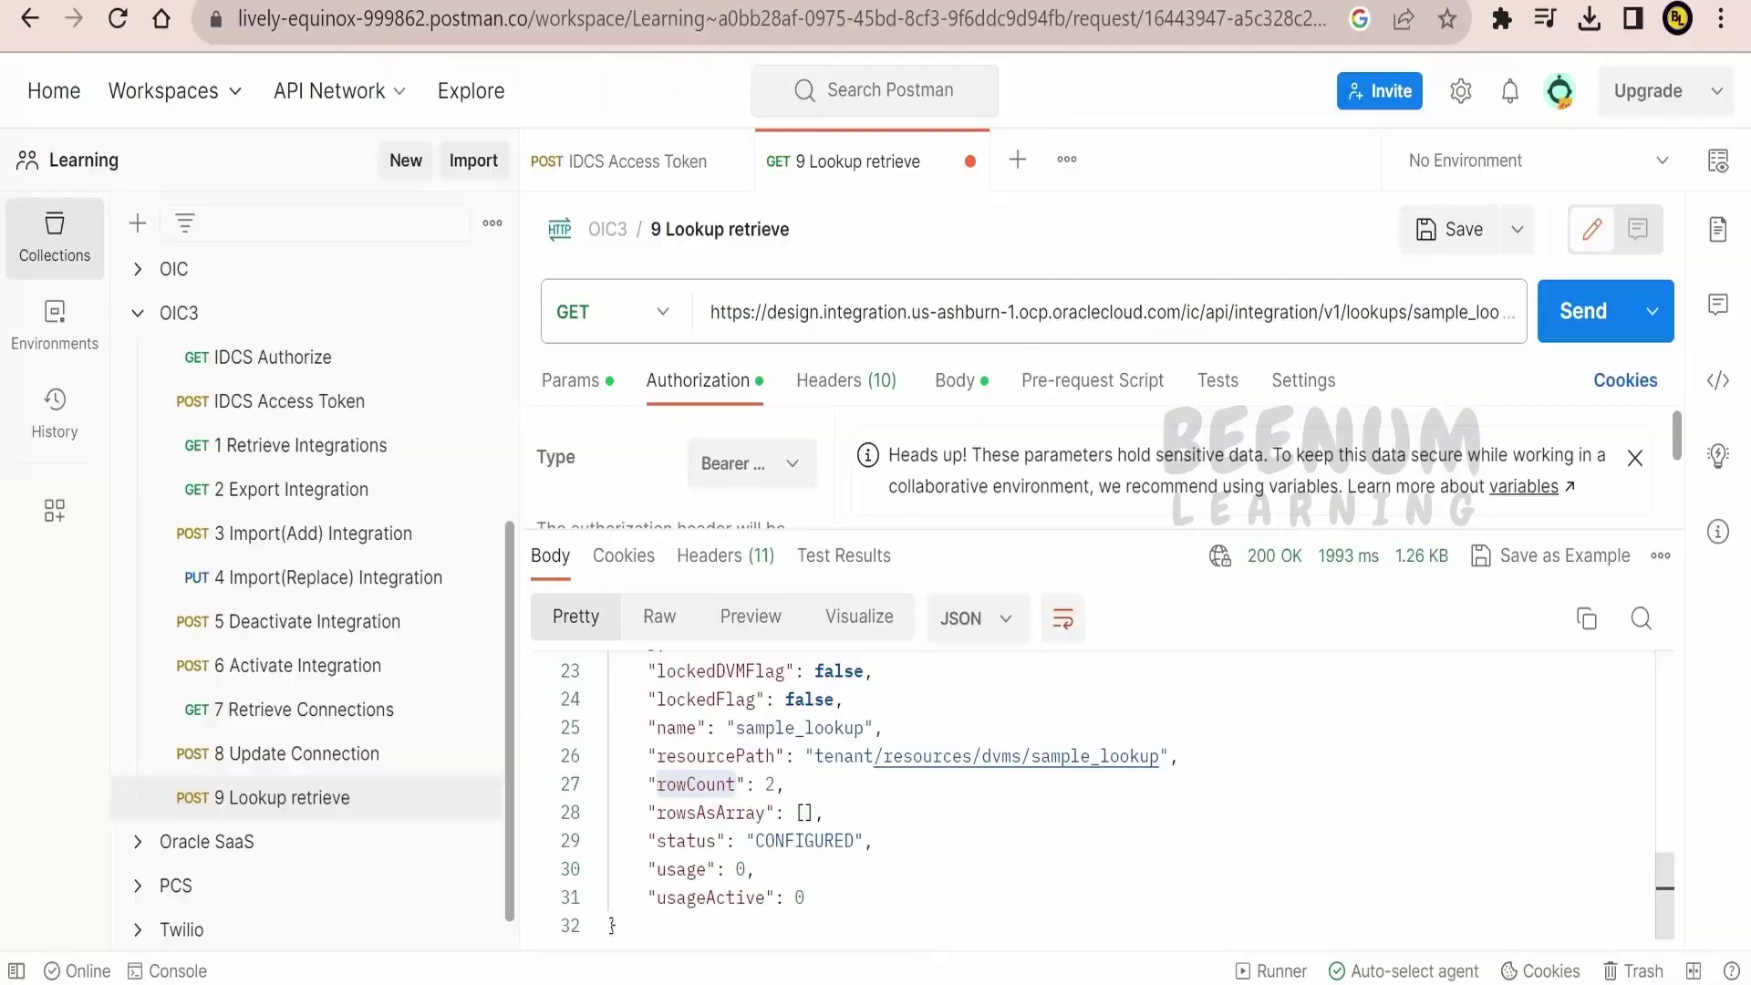
pyautogui.scroll(4, 1665, 887)
pyautogui.scroll(4, 1664, 887)
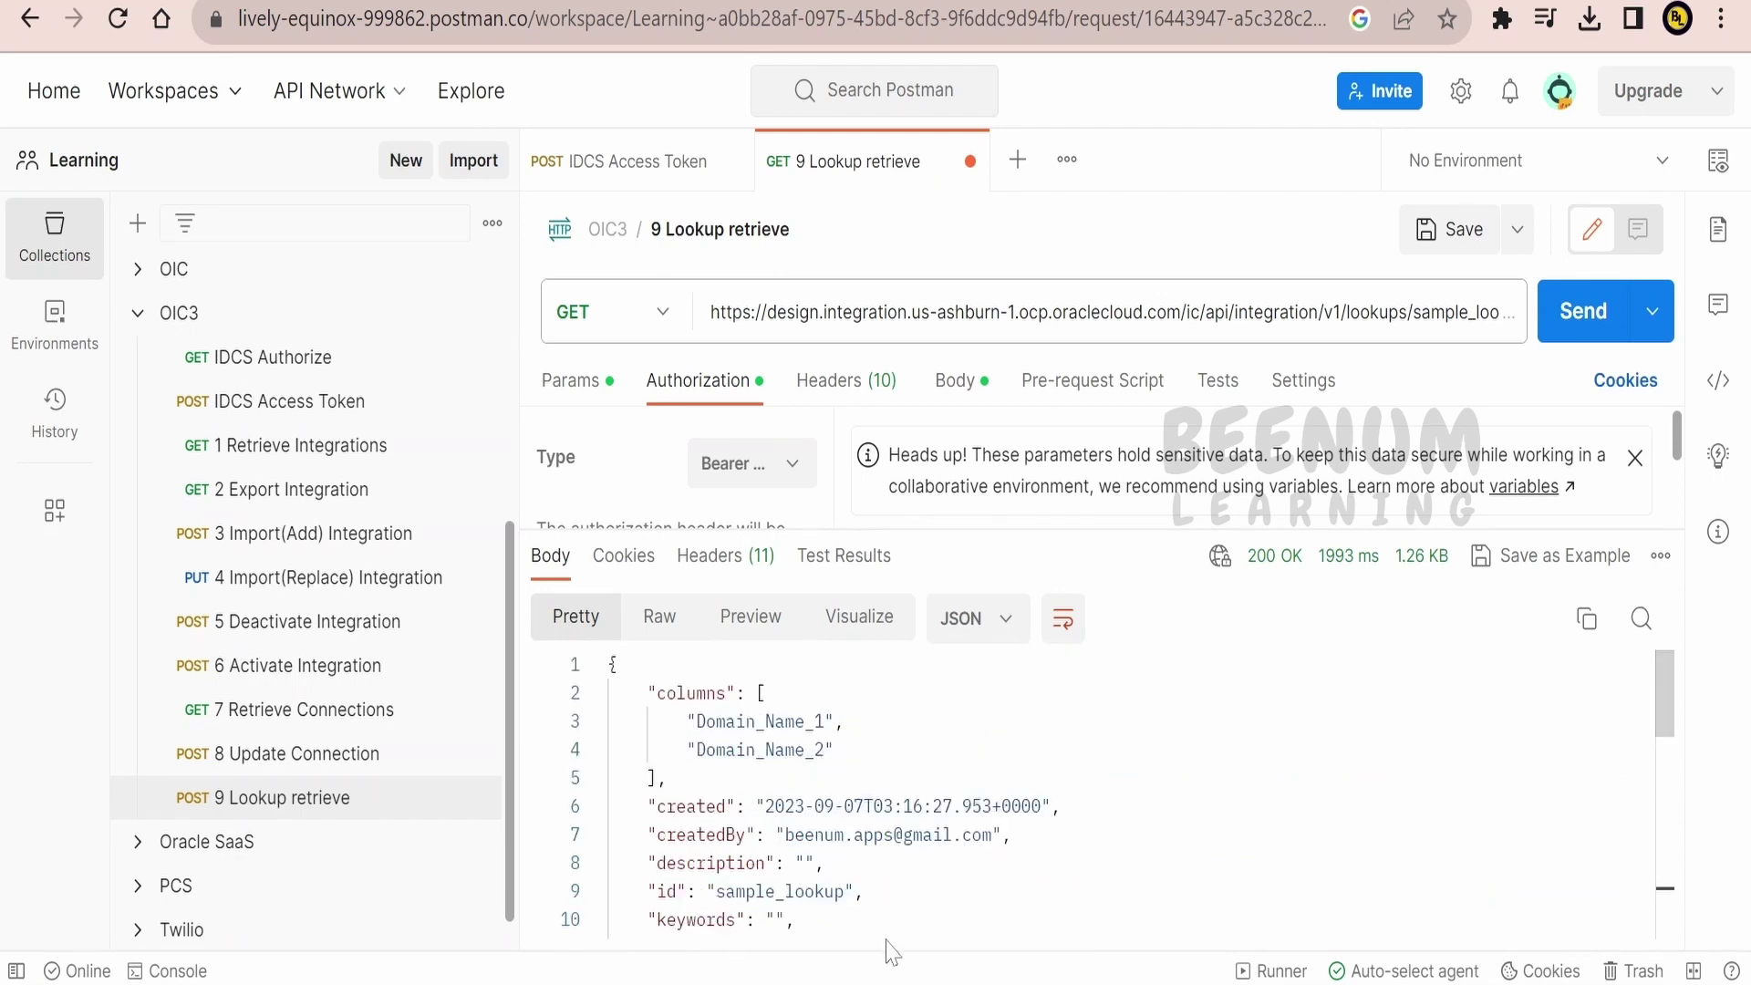
# - Switch to the Oracle REST API documentation, open the Update a Lookup page, and copy the key rowData from the rows example
pyautogui.hotkey('alt', 'Tab')
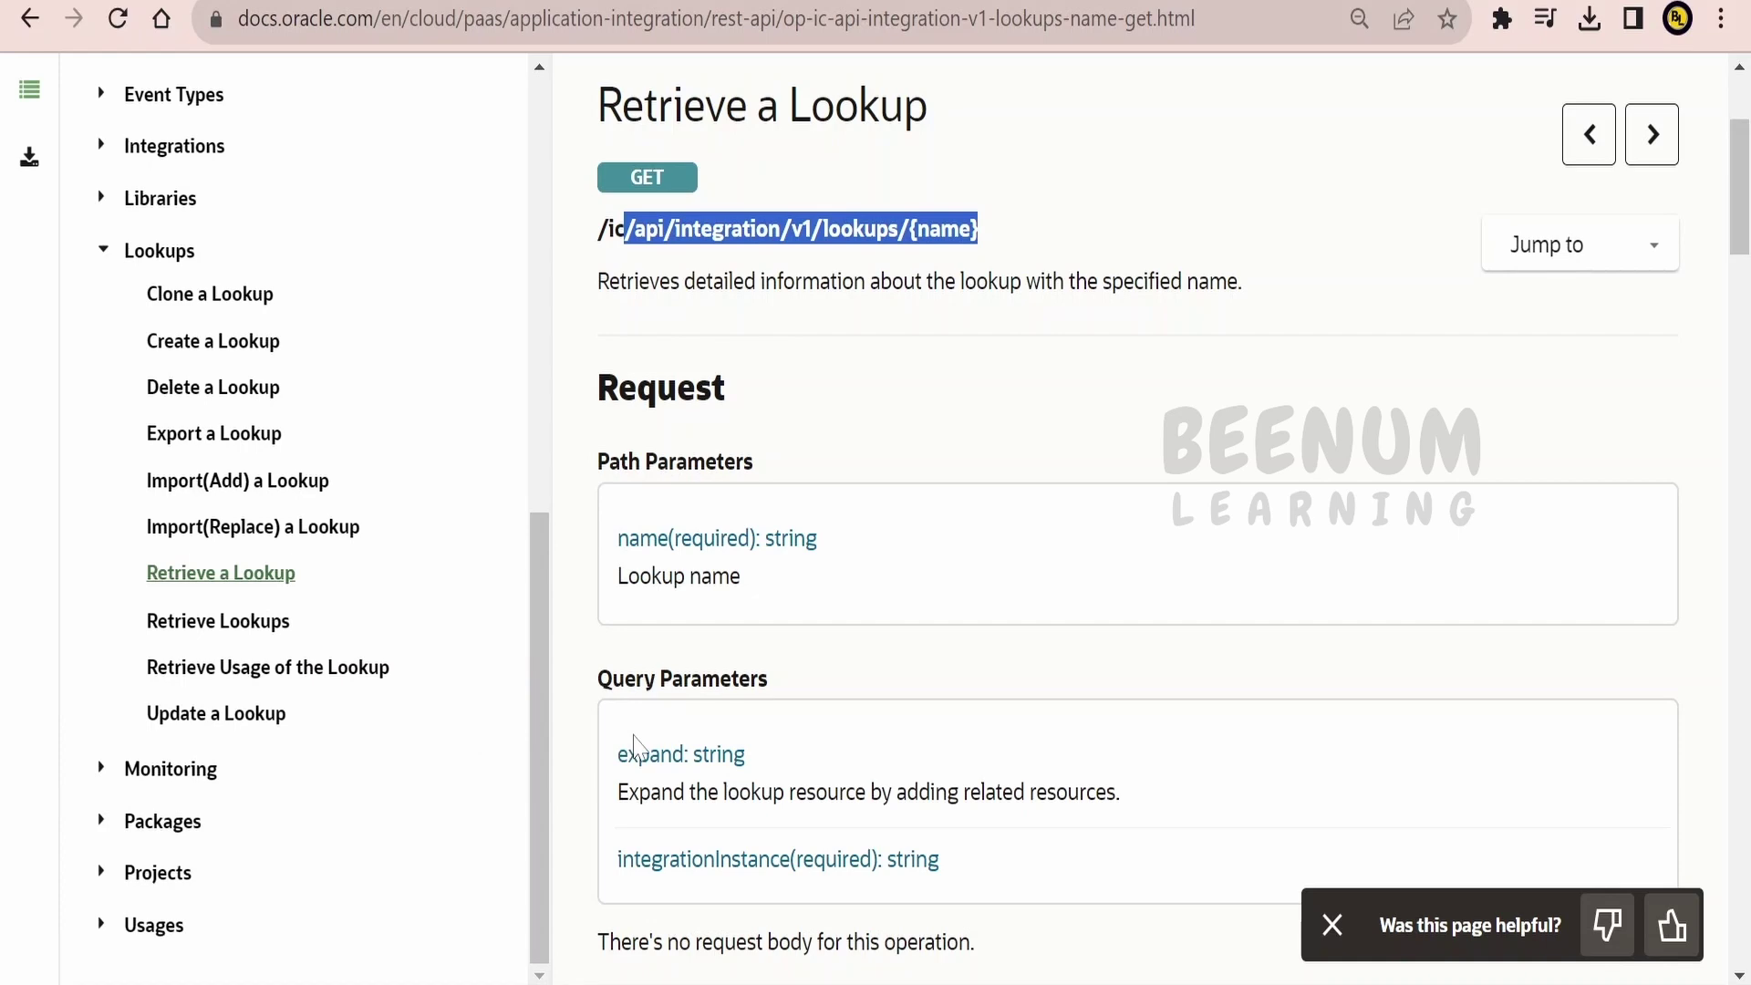
pyautogui.click(234, 714)
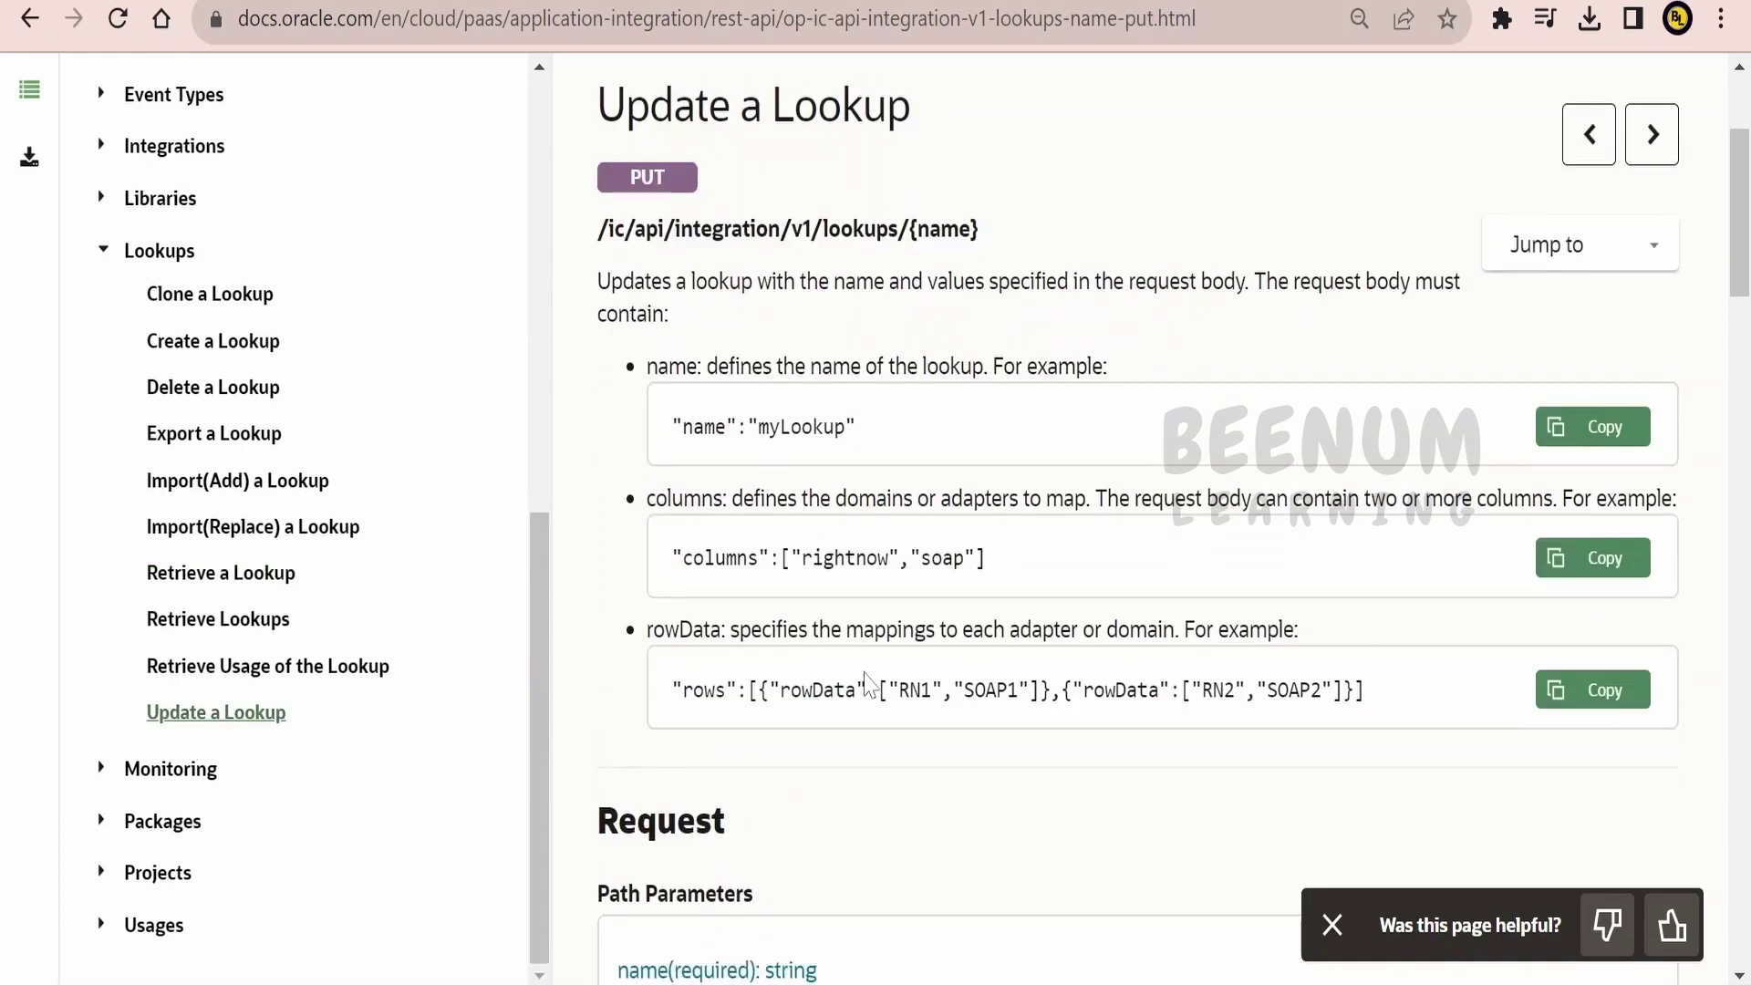
pyautogui.doubleClick(818, 690)
pyautogui.hotkey('ctrl', 'c')
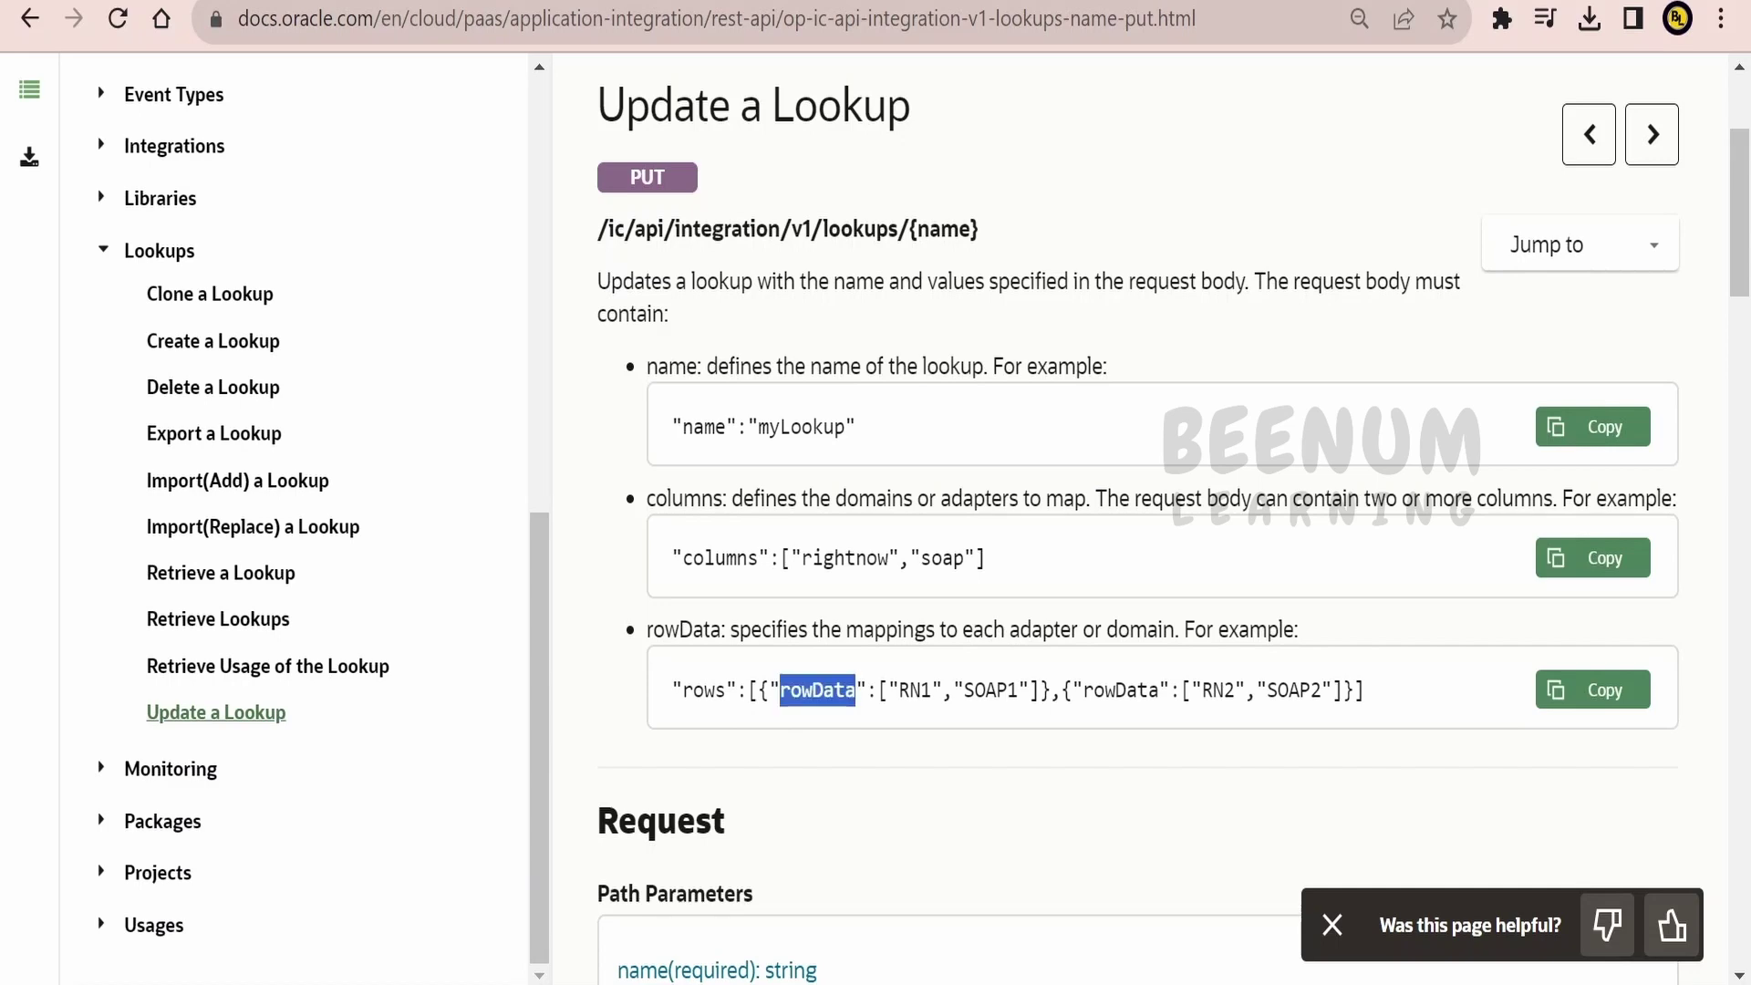
# - Switch to Postman, append &expand=rowData to the sample_lookup request URL, and send the request
pyautogui.hotkey('ctrl', 'Tab')
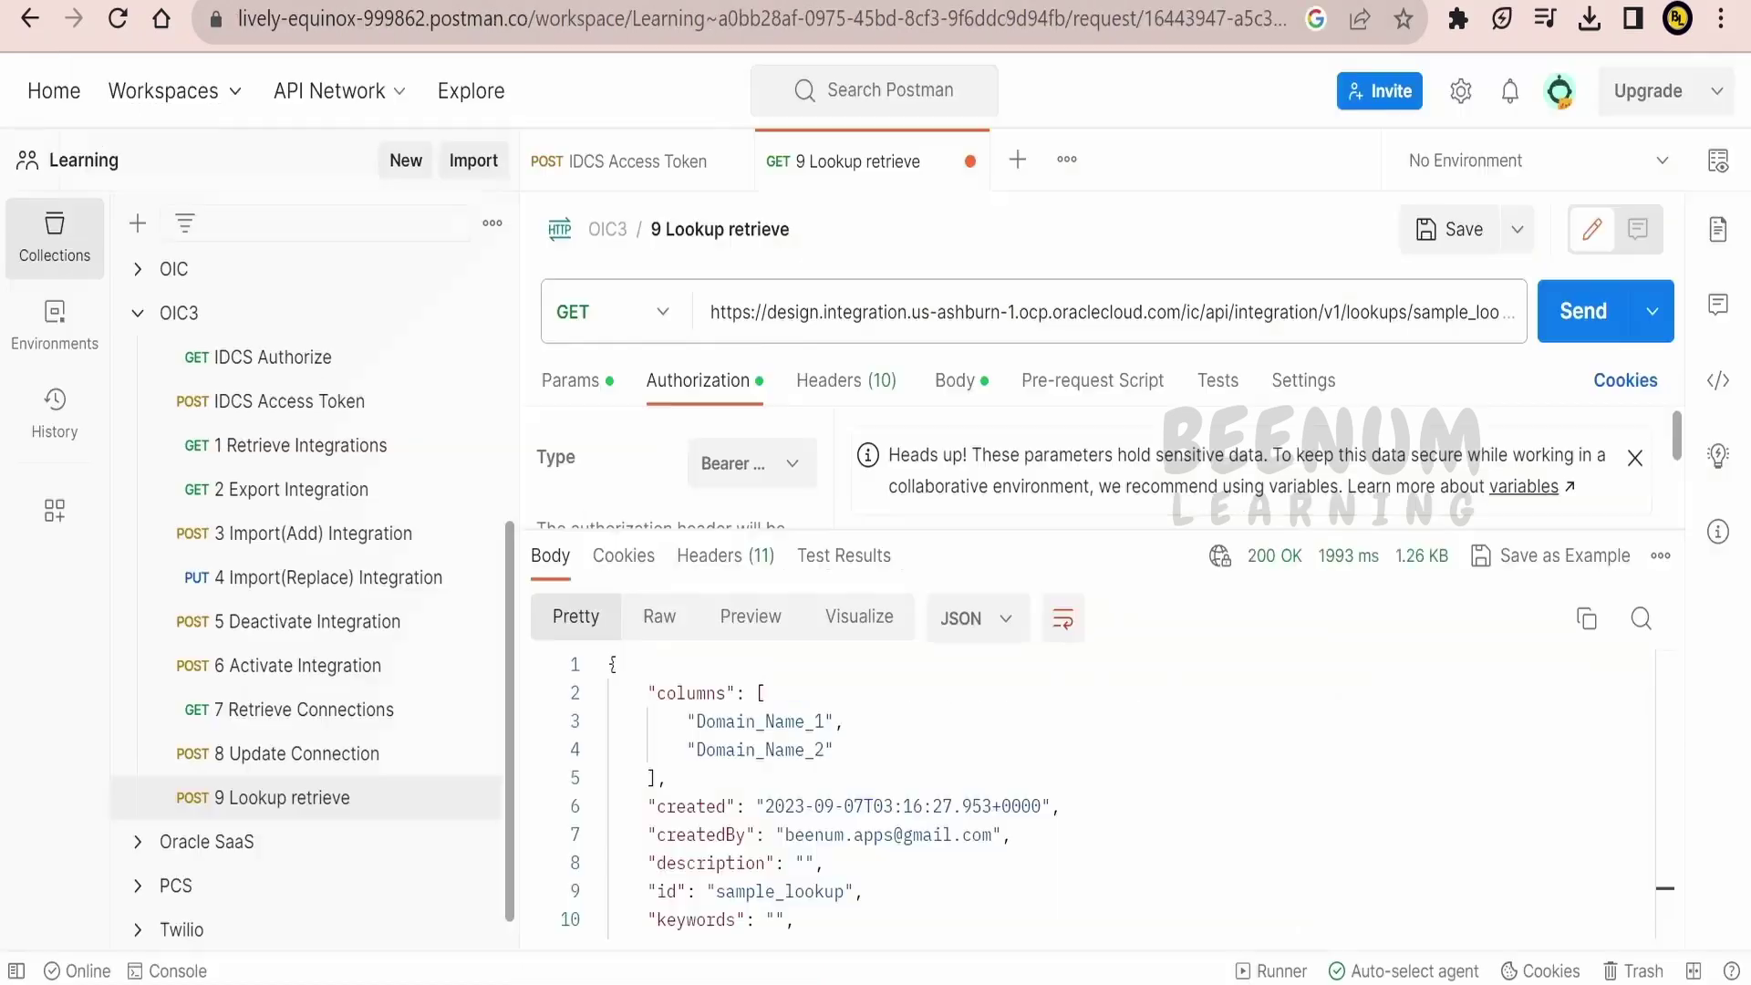
pyautogui.click(1292, 321)
pyautogui.write('&expan')
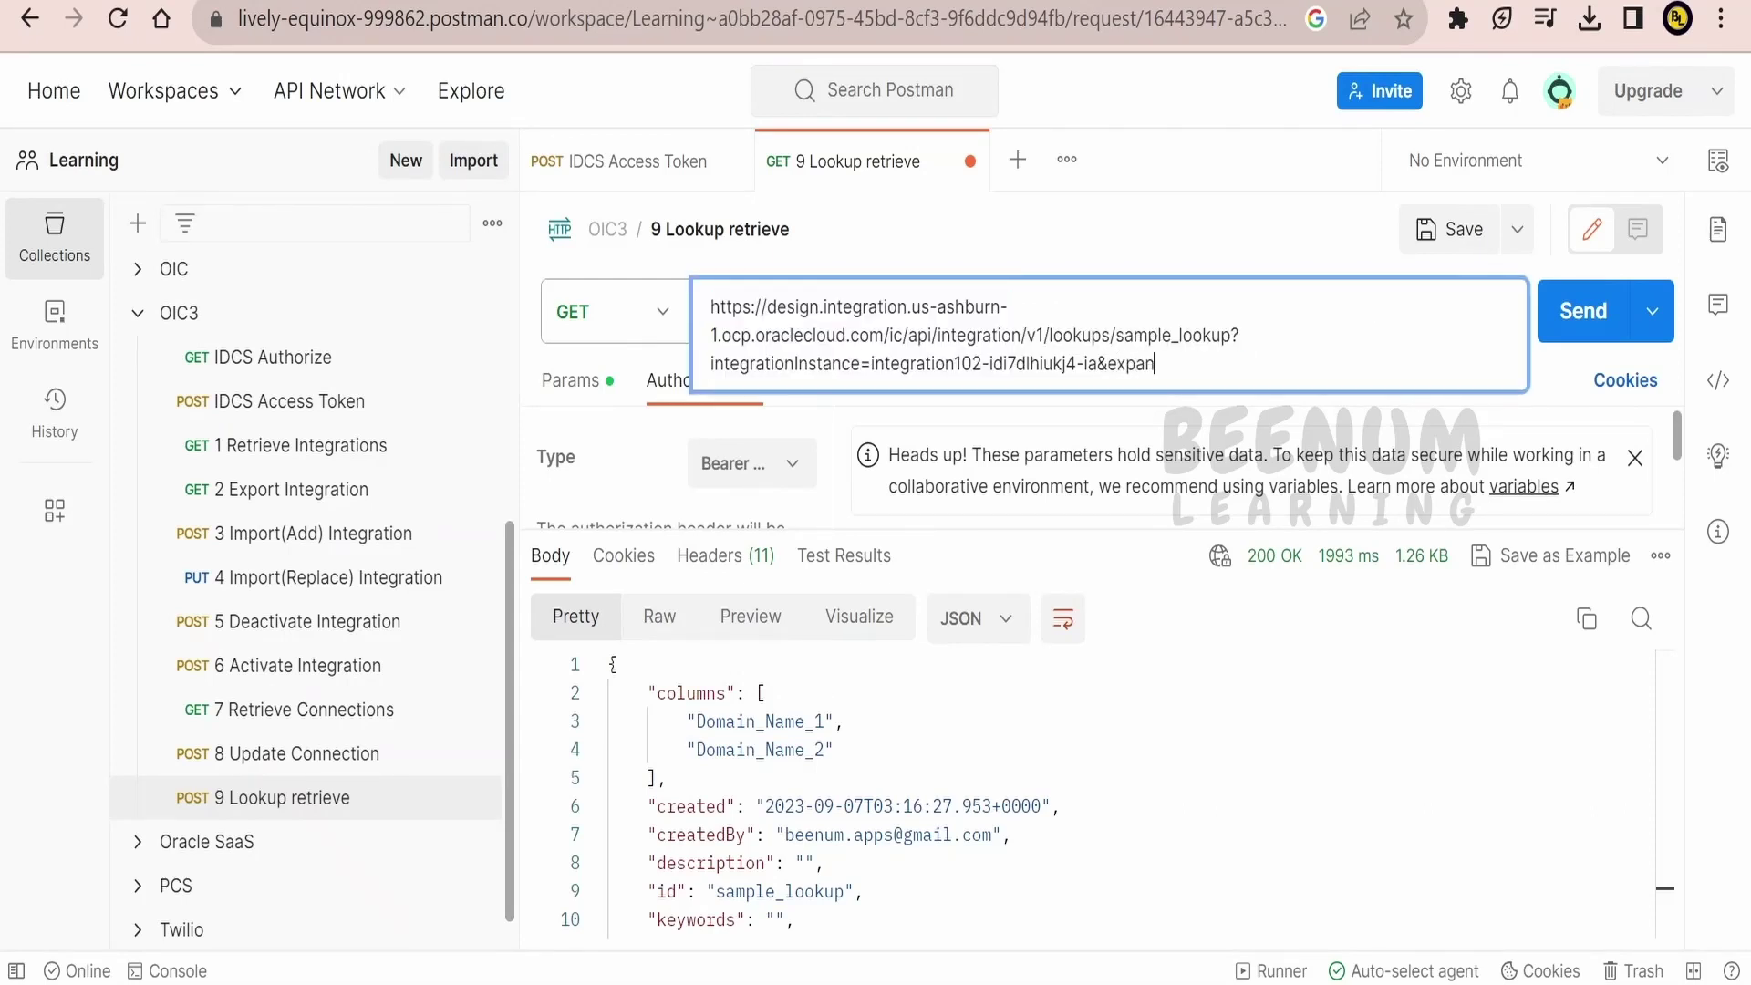
pyautogui.write('d=')
pyautogui.hotkey('ctrl', 'v')
pyautogui.click(1596, 290)
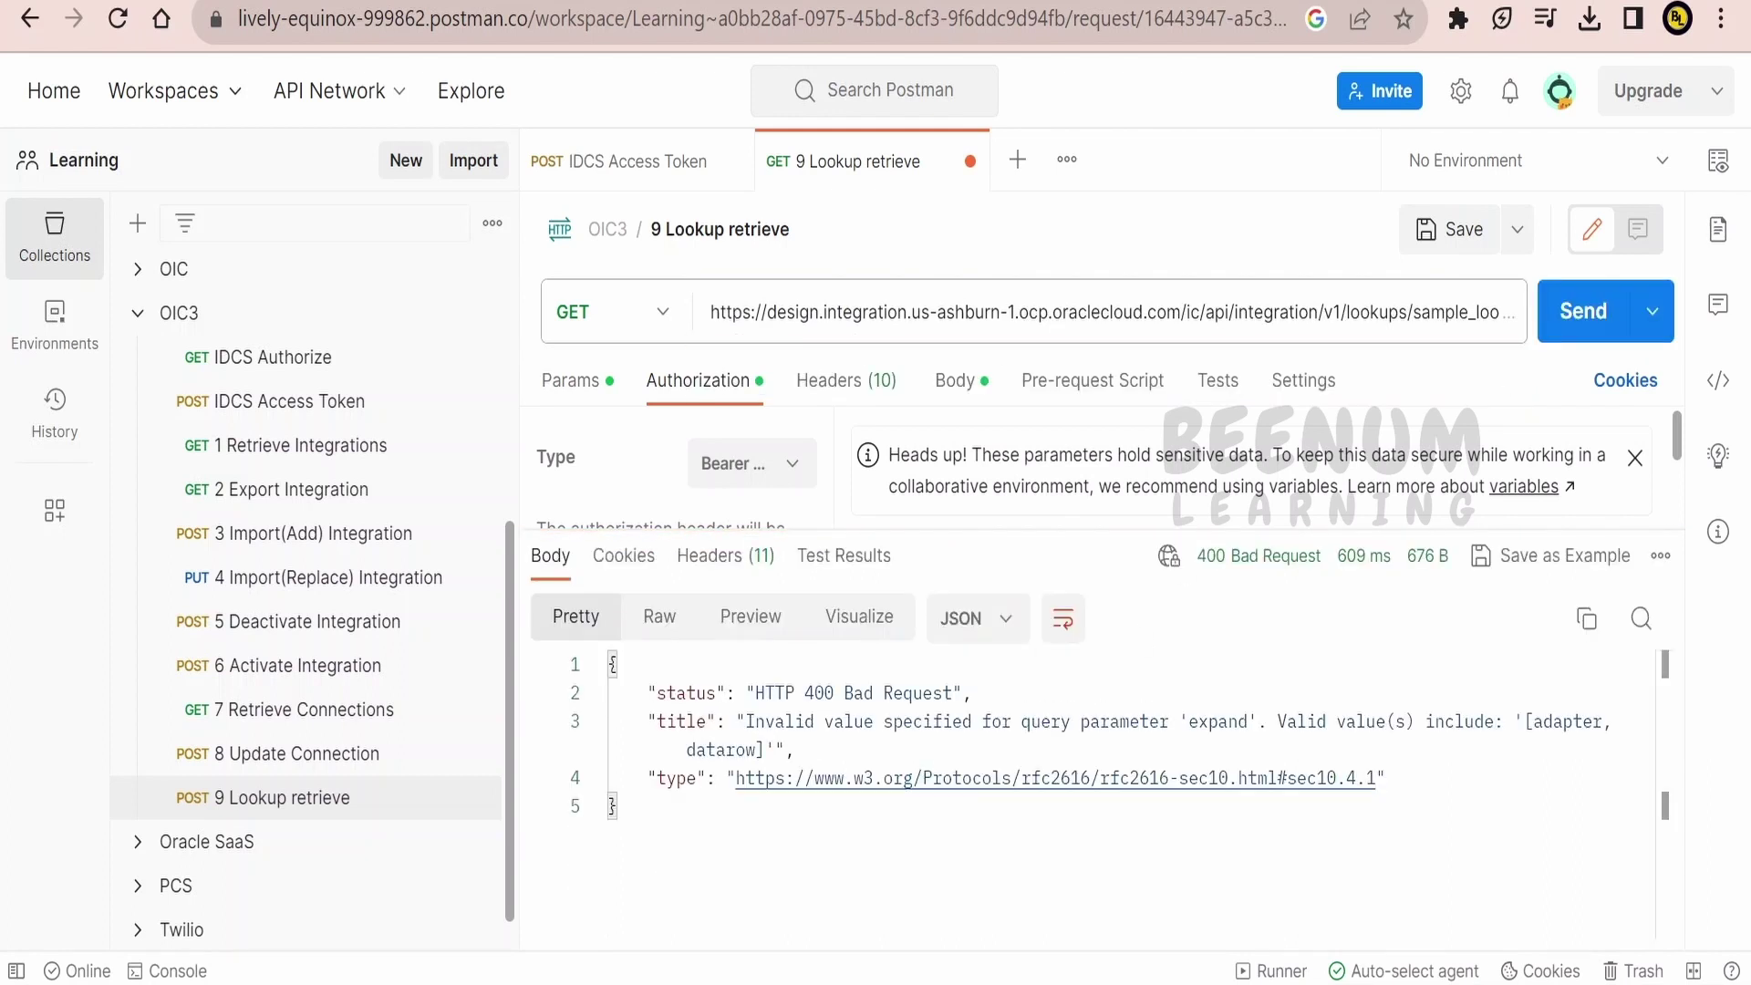
# - Change the expand parameter's value to datarow in the request URL and resend the lookup request
pyautogui.click(1009, 311)
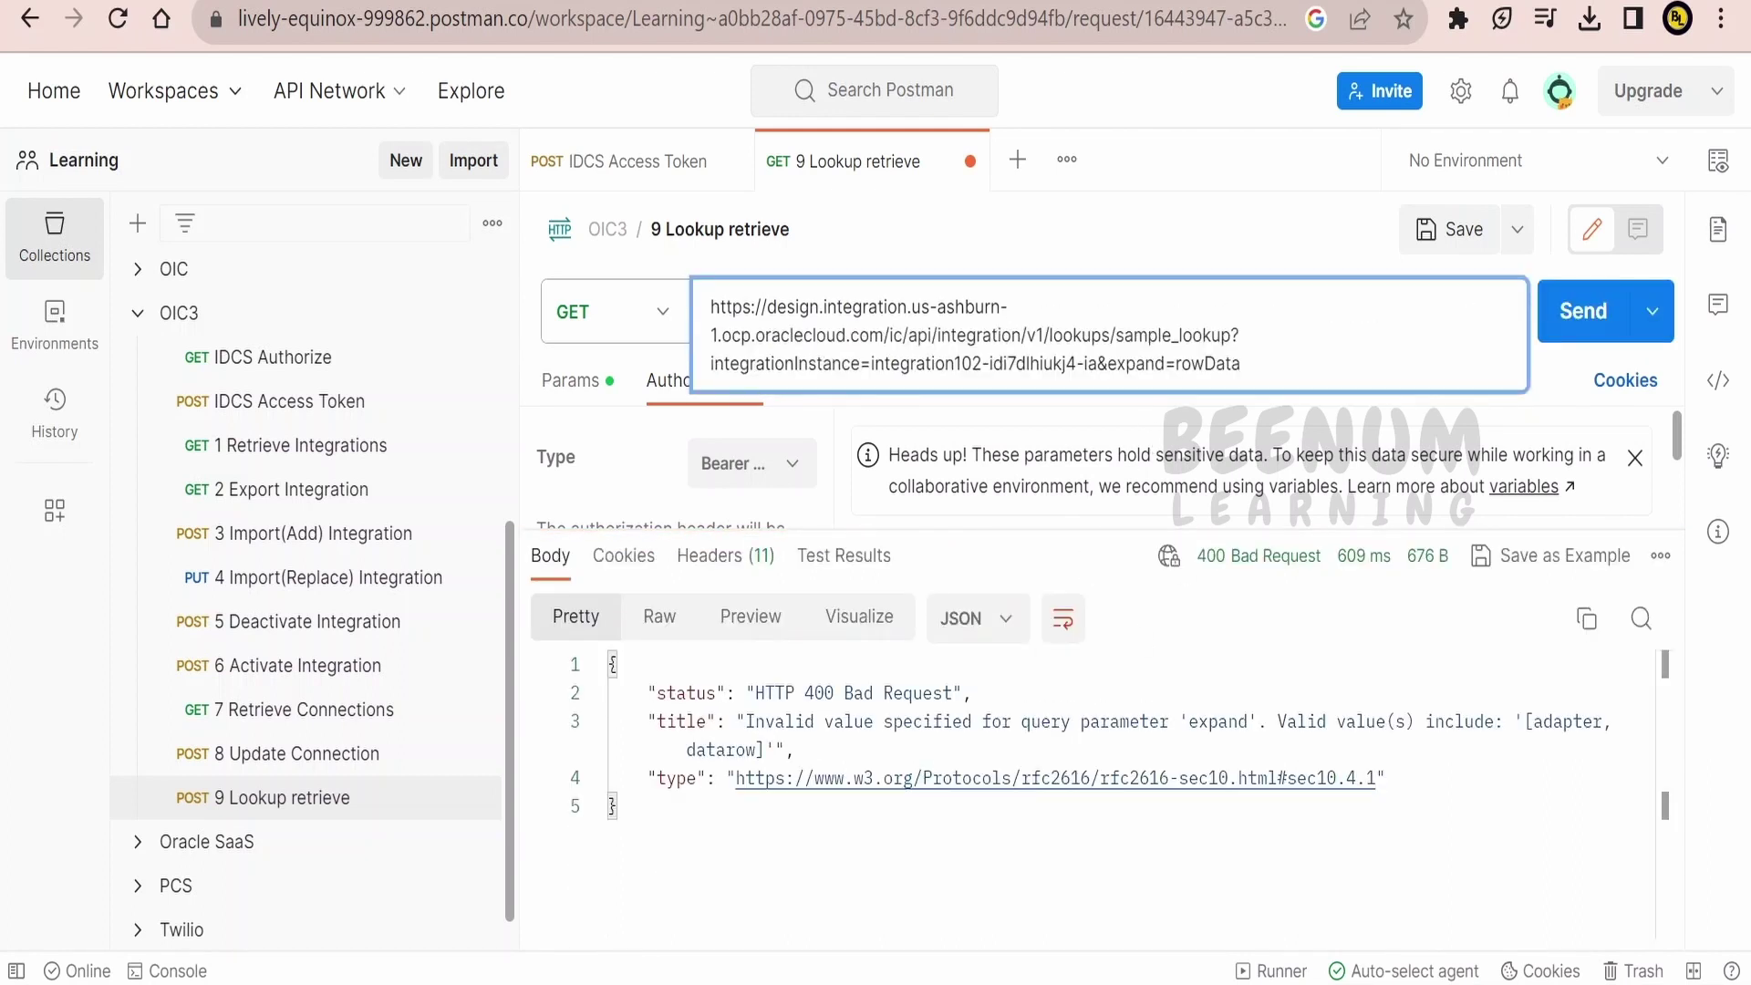
pyautogui.doubleClick(1217, 363)
pyautogui.write('datarow')
pyautogui.click(1583, 311)
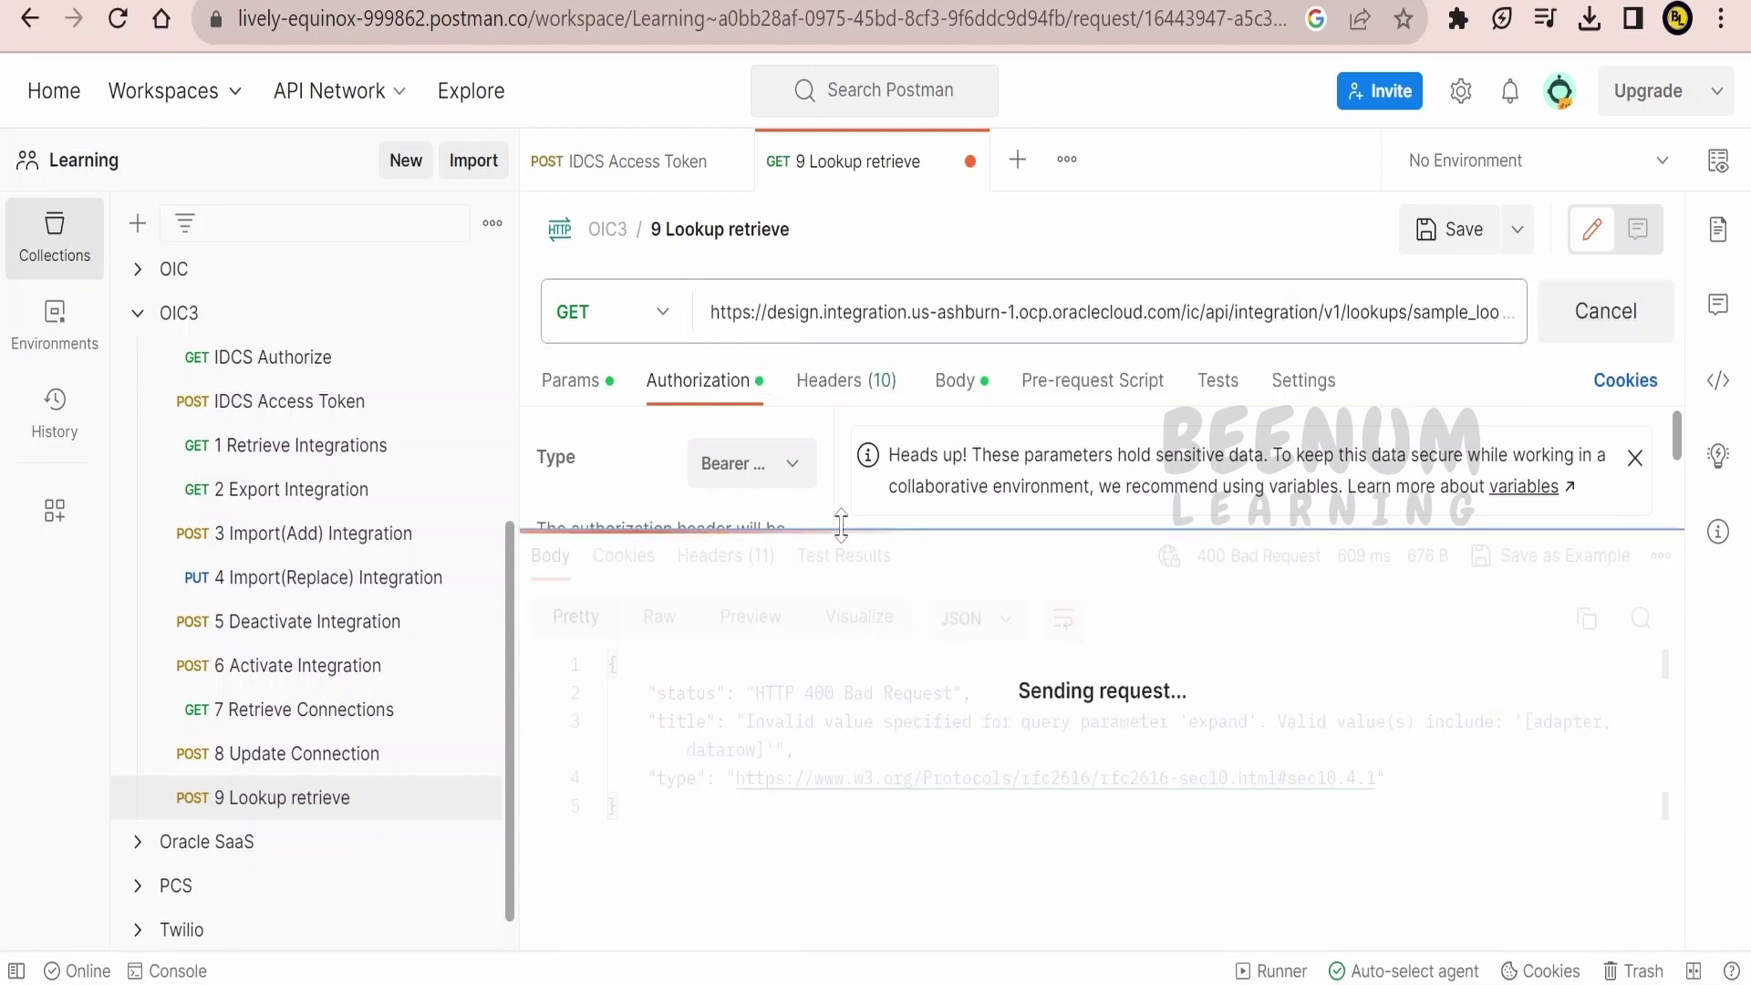
# - Examine the rows array and its rowData entries in the JSON returned for sample_lookup
pyautogui.scroll(-6, 1095, 793)
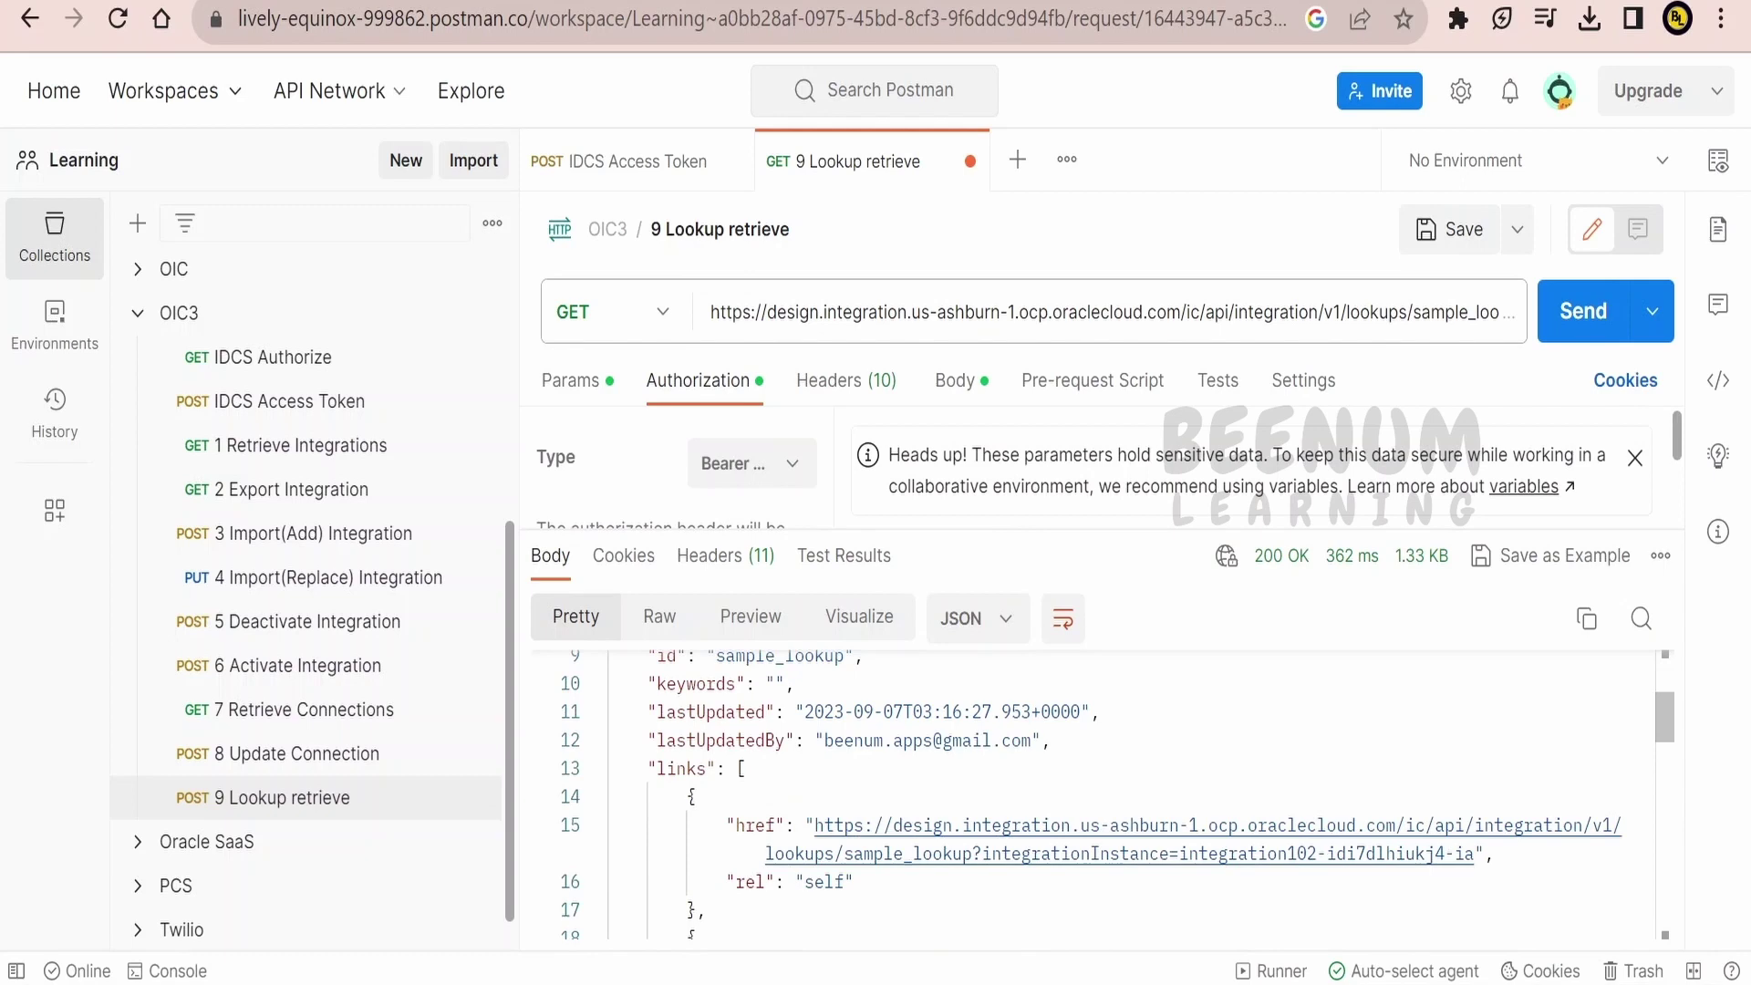
pyautogui.scroll(1, 1094, 793)
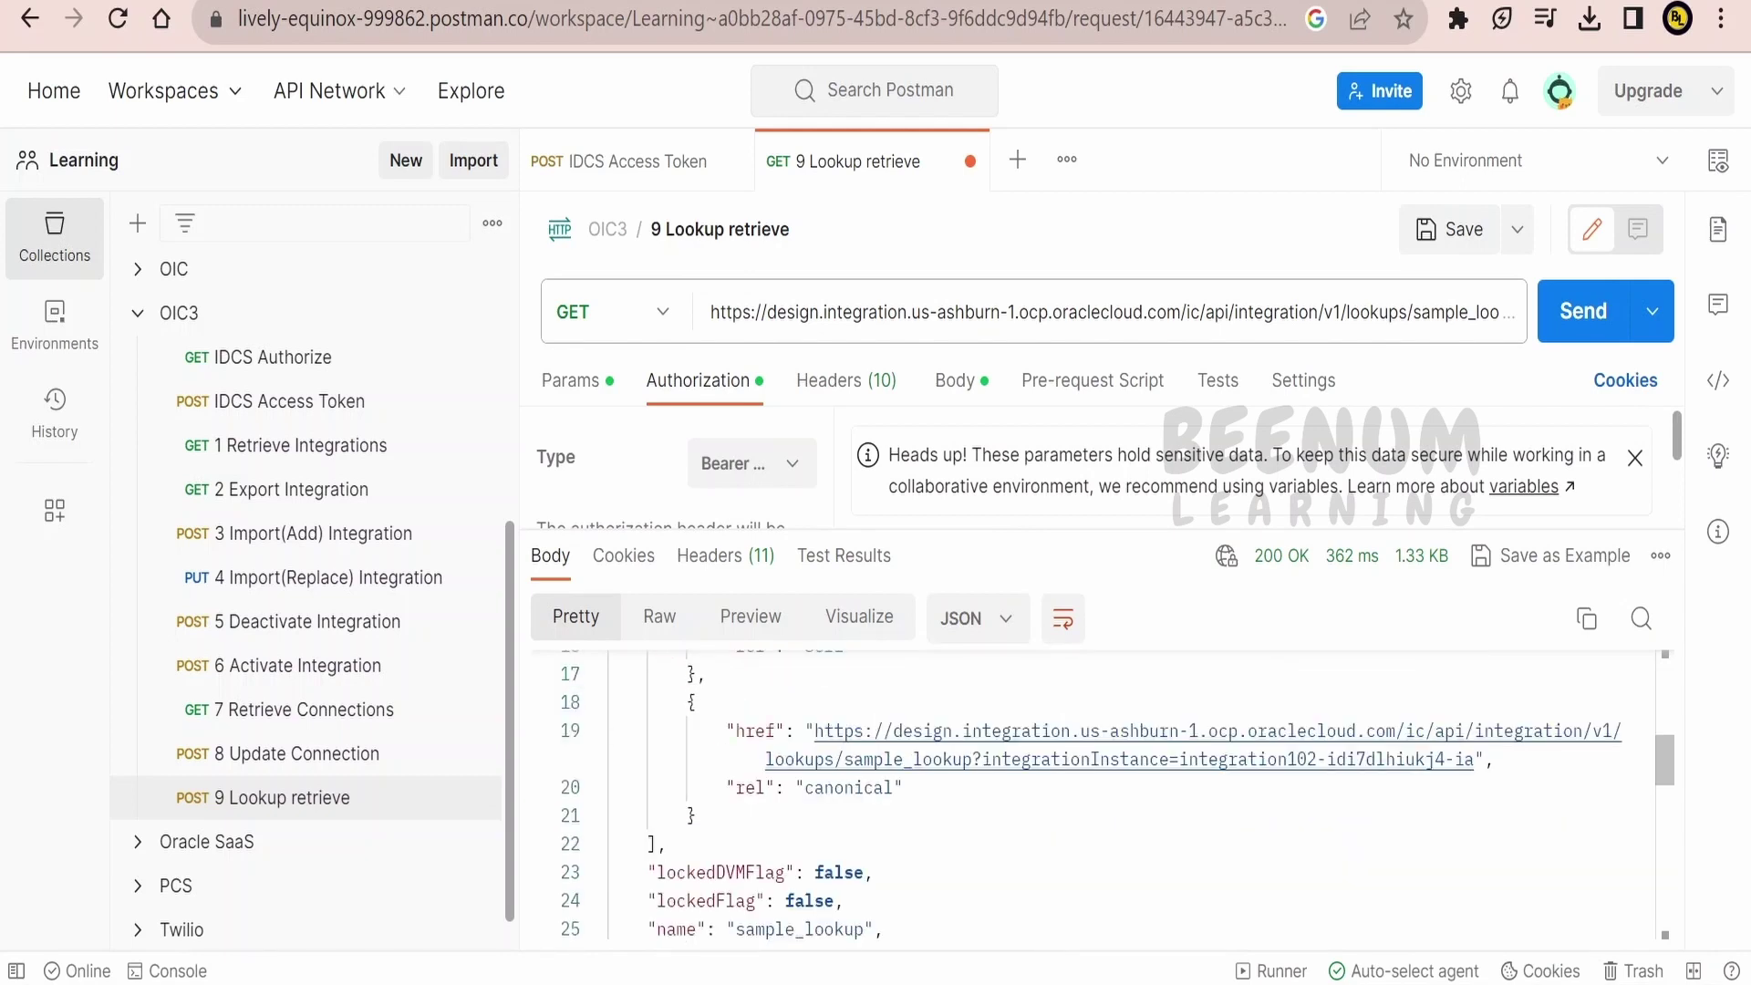
pyautogui.scroll(-4, 1095, 794)
pyautogui.scroll(1, 1094, 793)
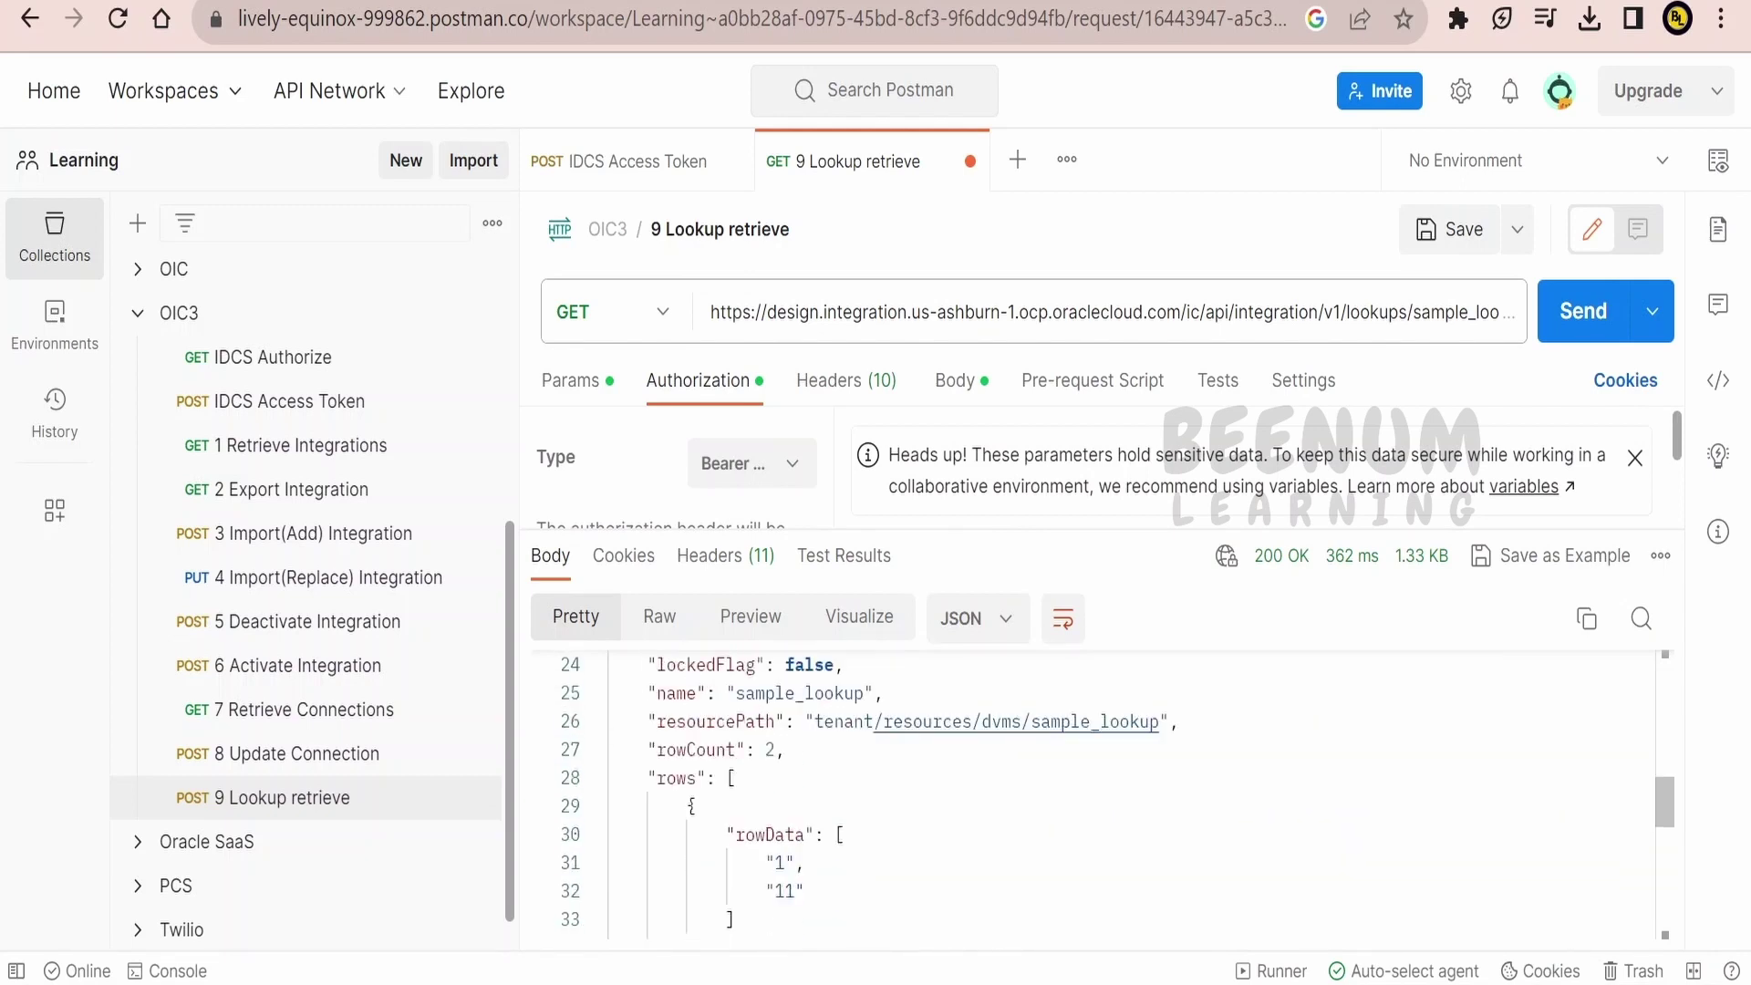
pyautogui.moveTo(649, 777); pyautogui.dragTo(726, 777)
pyautogui.doubleClick(769, 834)
pyautogui.scroll(-3, 769, 834)
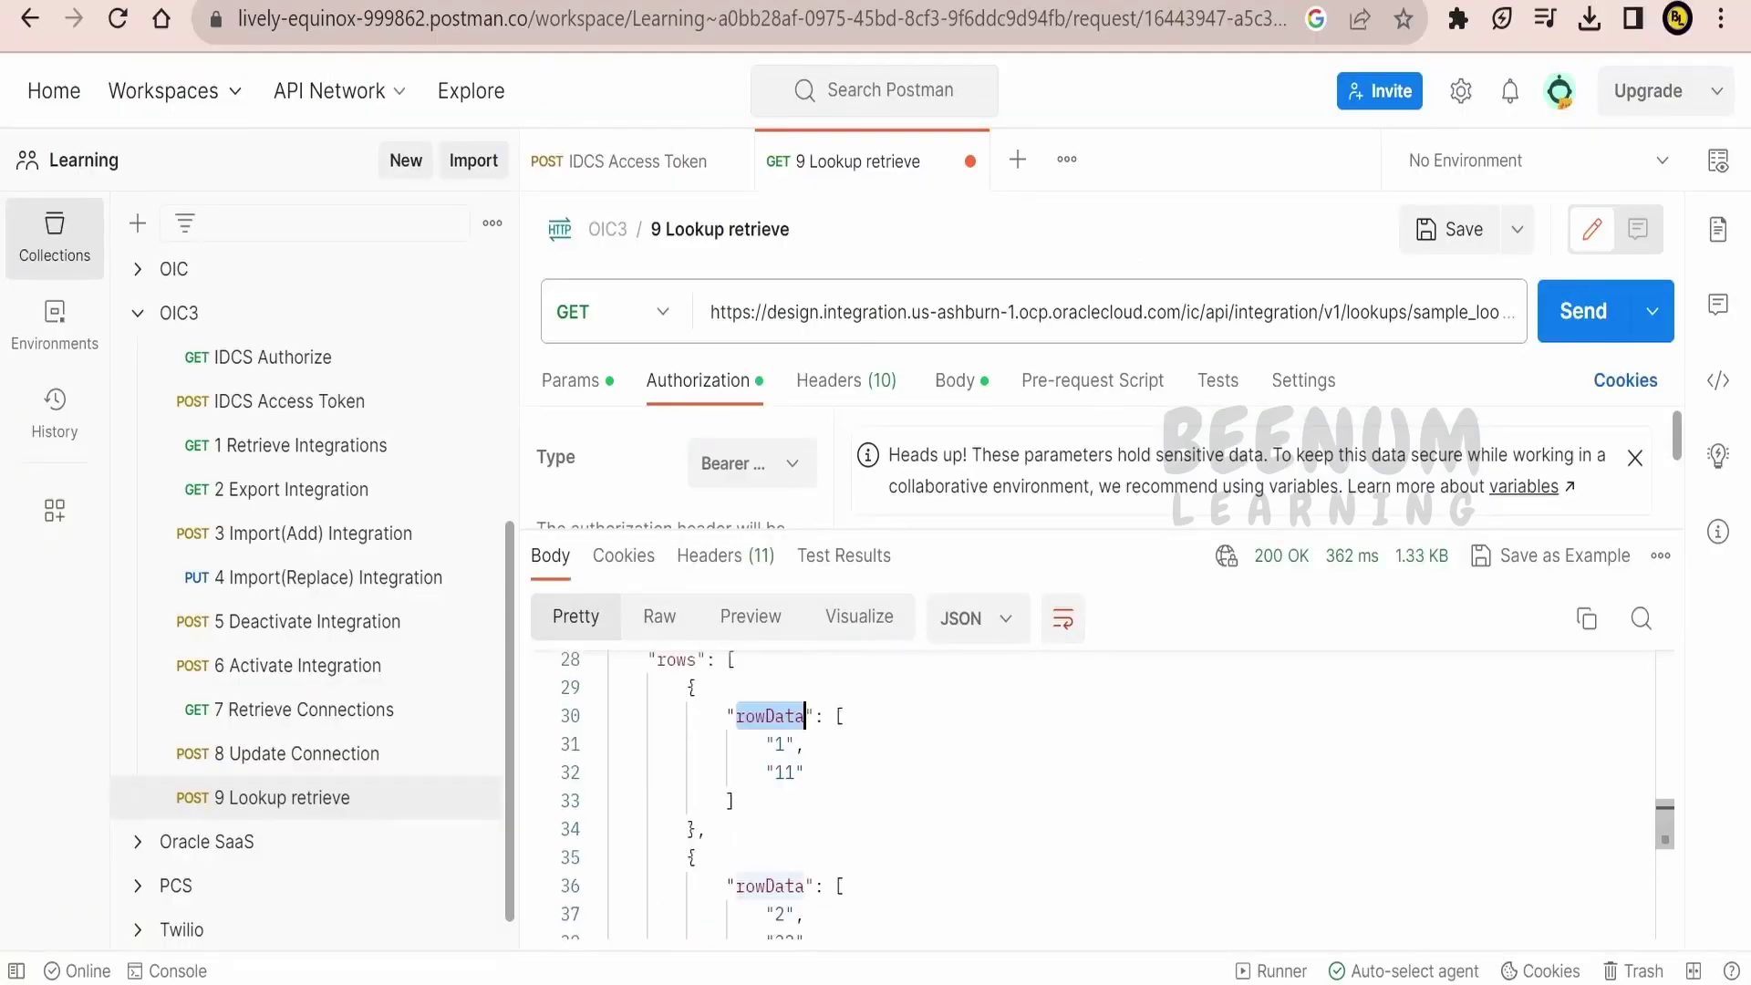
pyautogui.scroll(2, 1094, 794)
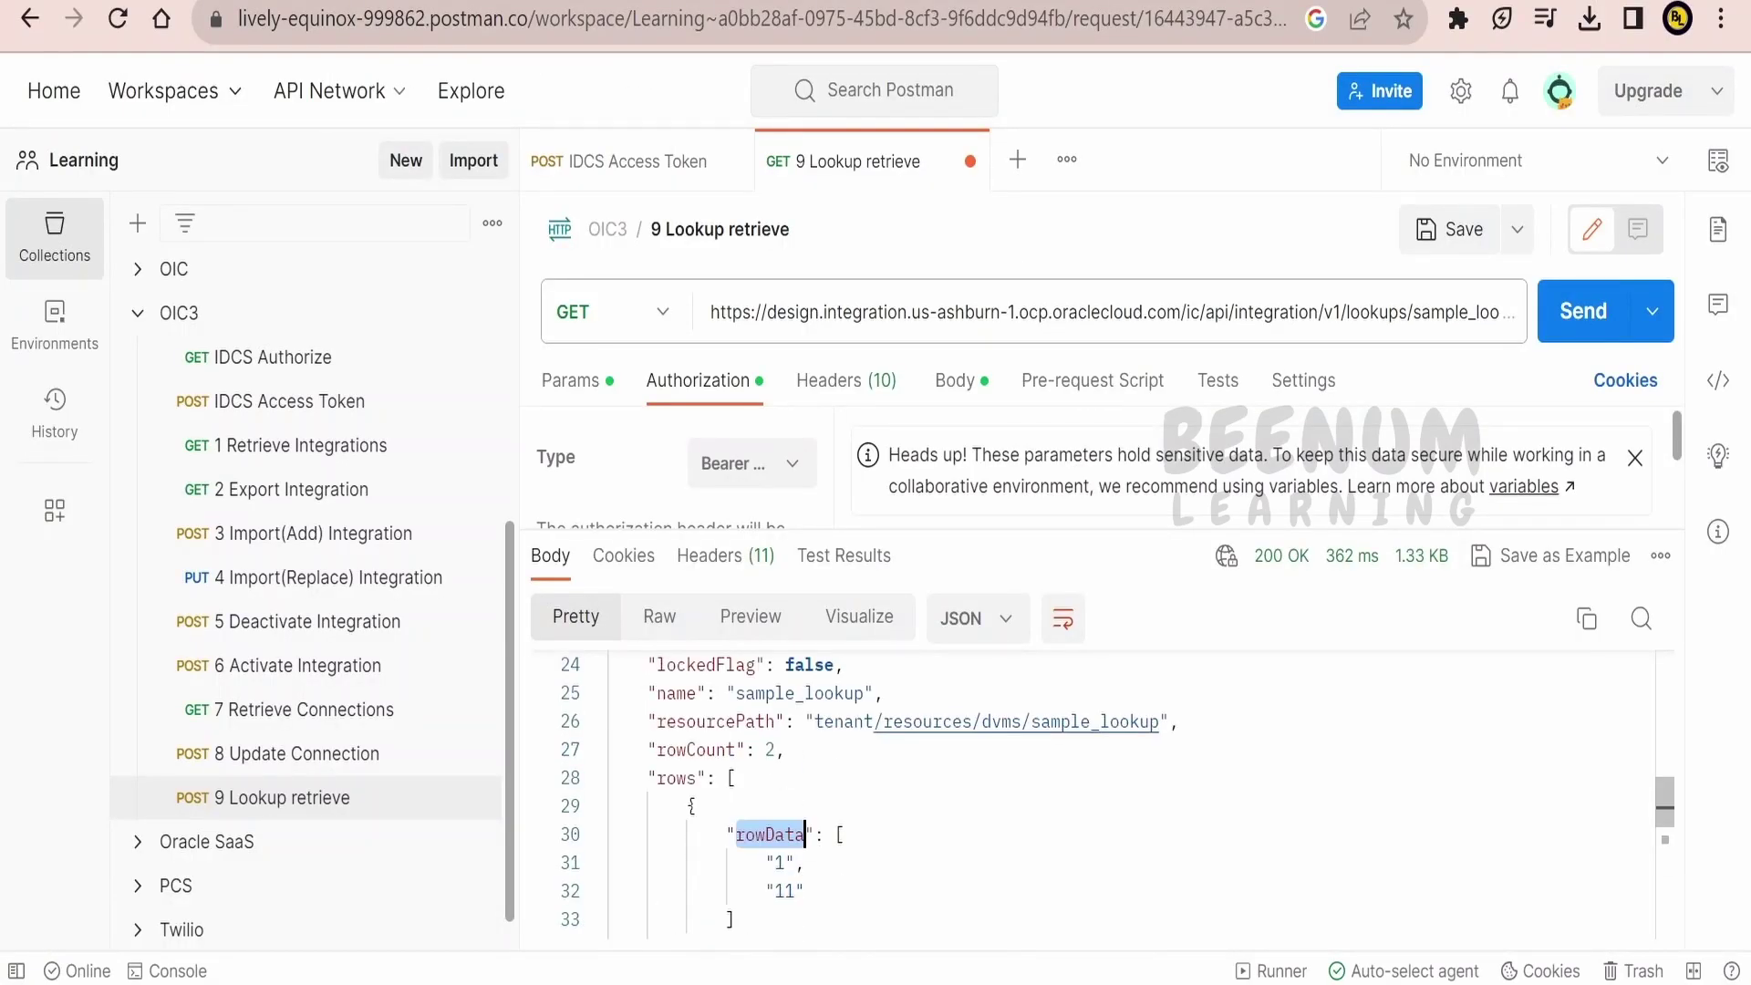
# - Highlight the individual row objects within the rows array to review how each mapping is structured
pyautogui.moveTo(643, 777); pyautogui.dragTo(697, 821)
pyautogui.scroll(4, 666, 803)
pyautogui.click(668, 849)
pyautogui.scroll(2, 668, 849)
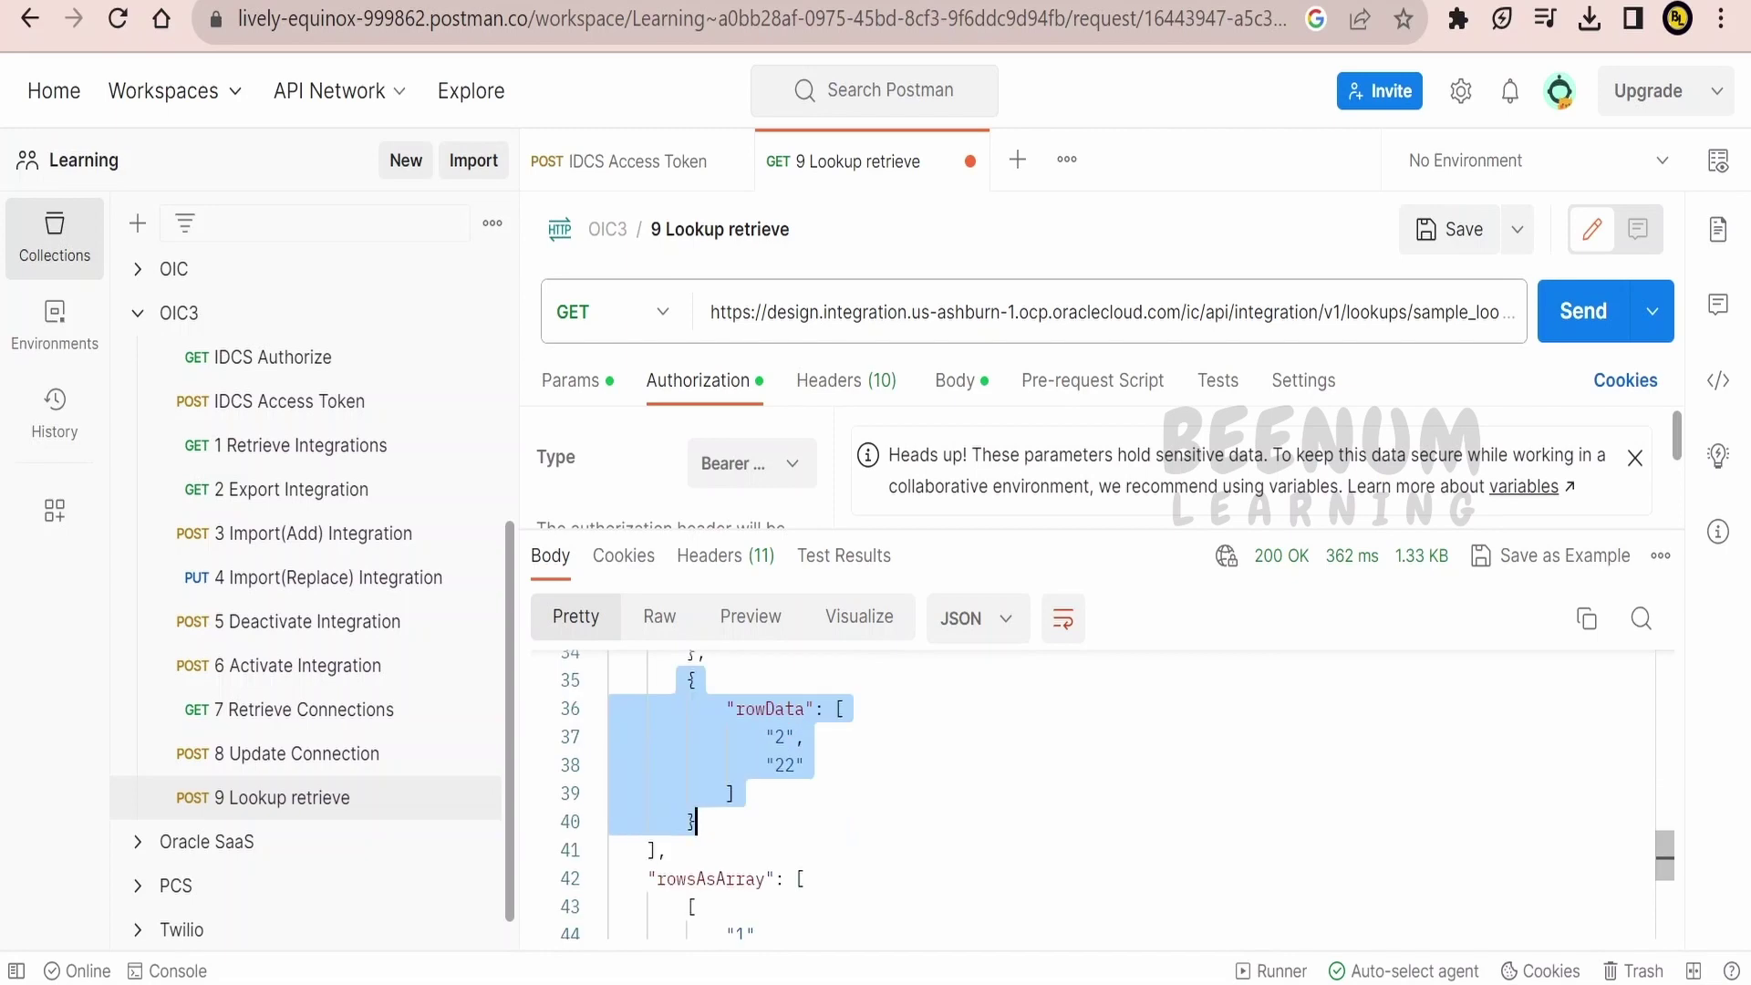
# - Review the full lookup response from start to end and highlight the columns array with its domain names
pyautogui.scroll(4, 695, 821)
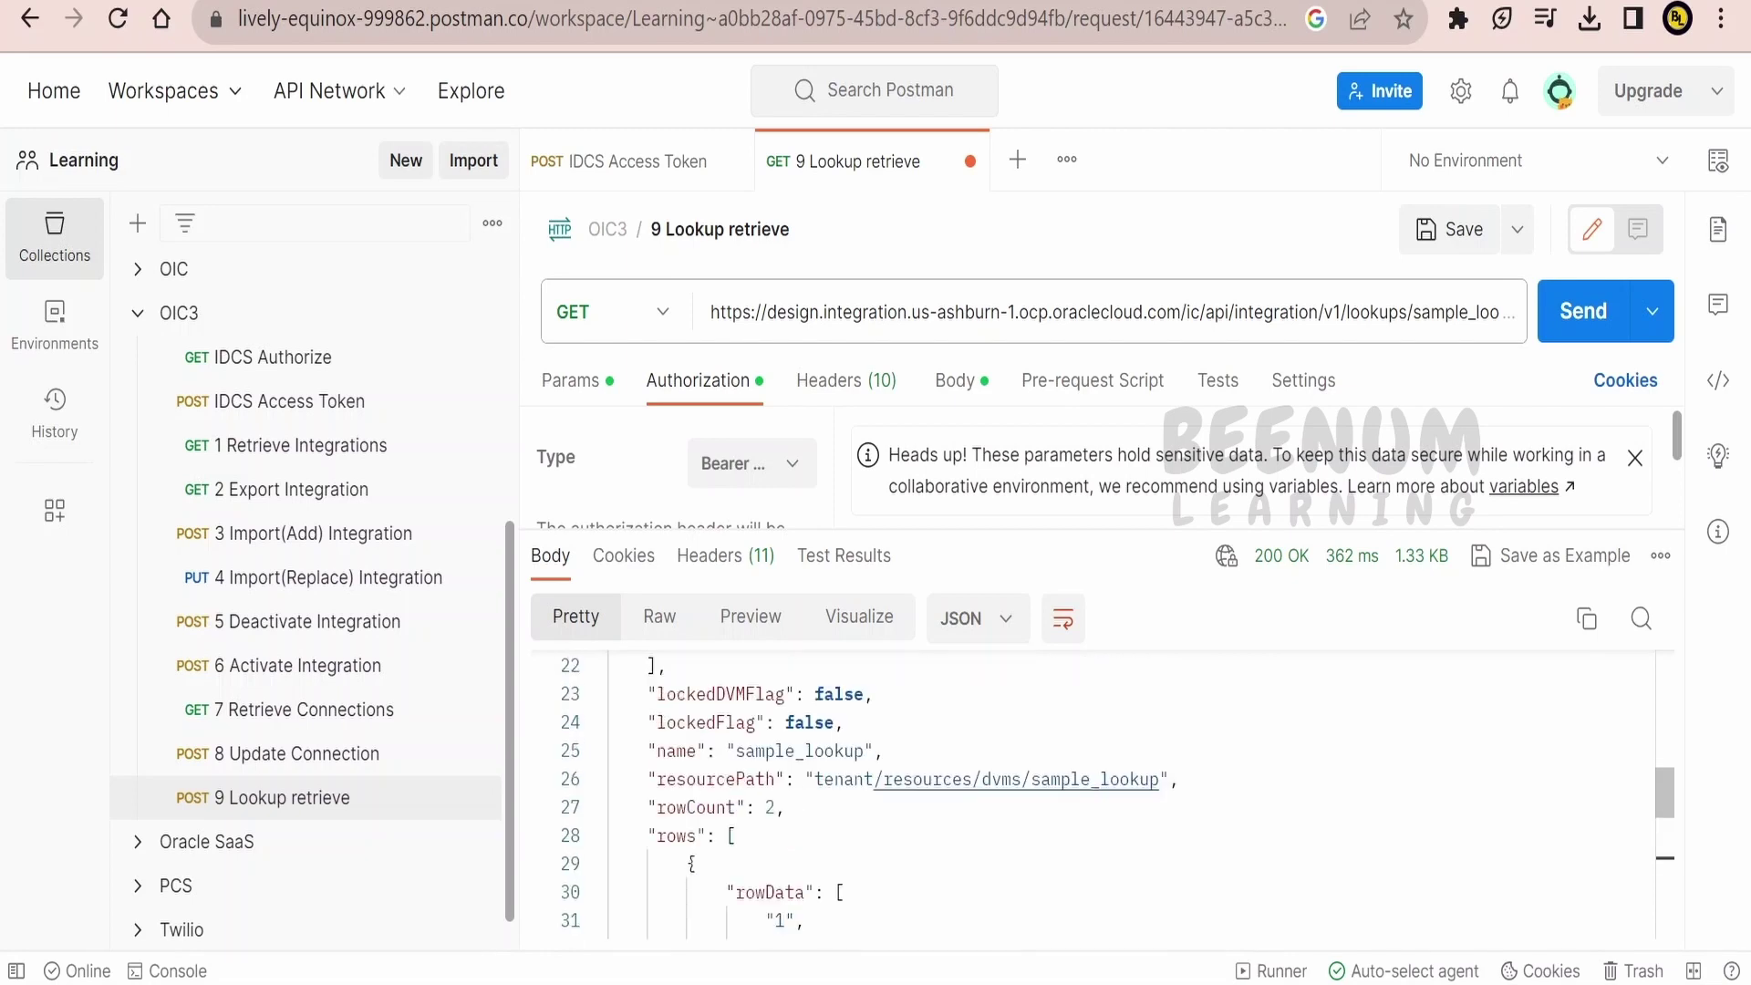
pyautogui.scroll(6, 1095, 794)
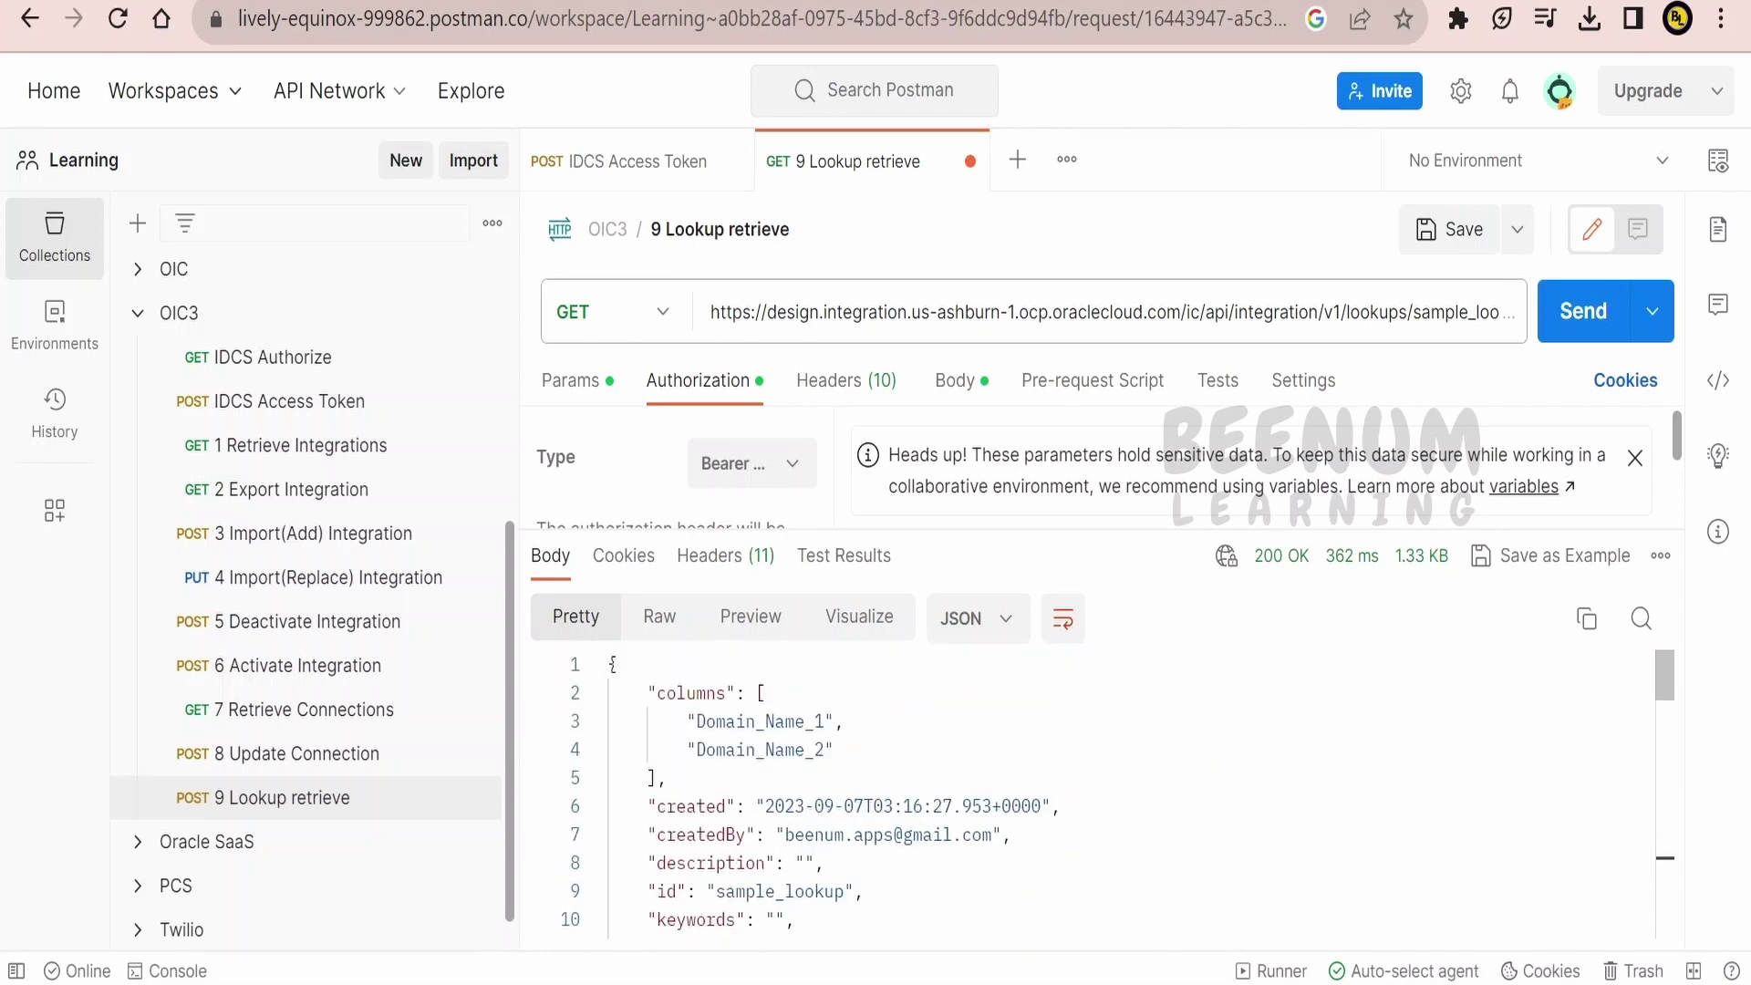
pyautogui.scroll(-14, 1095, 793)
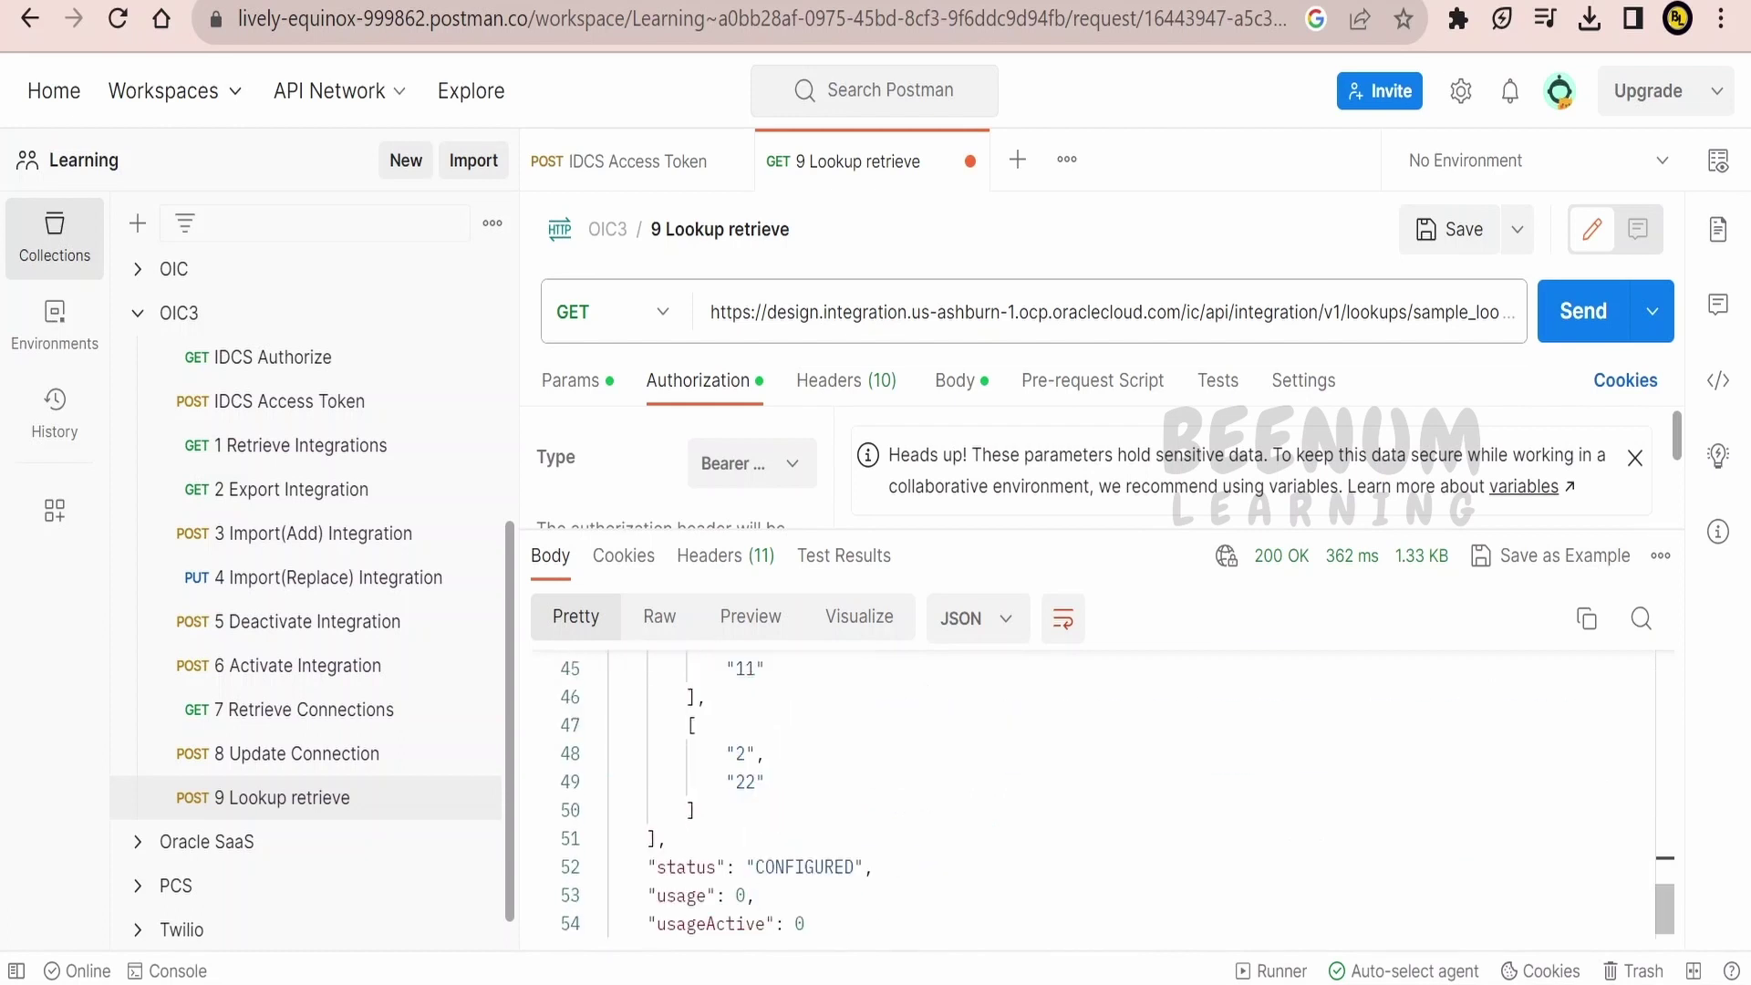
pyautogui.scroll(14, 1095, 793)
pyautogui.moveTo(649, 693); pyautogui.dragTo(668, 778)
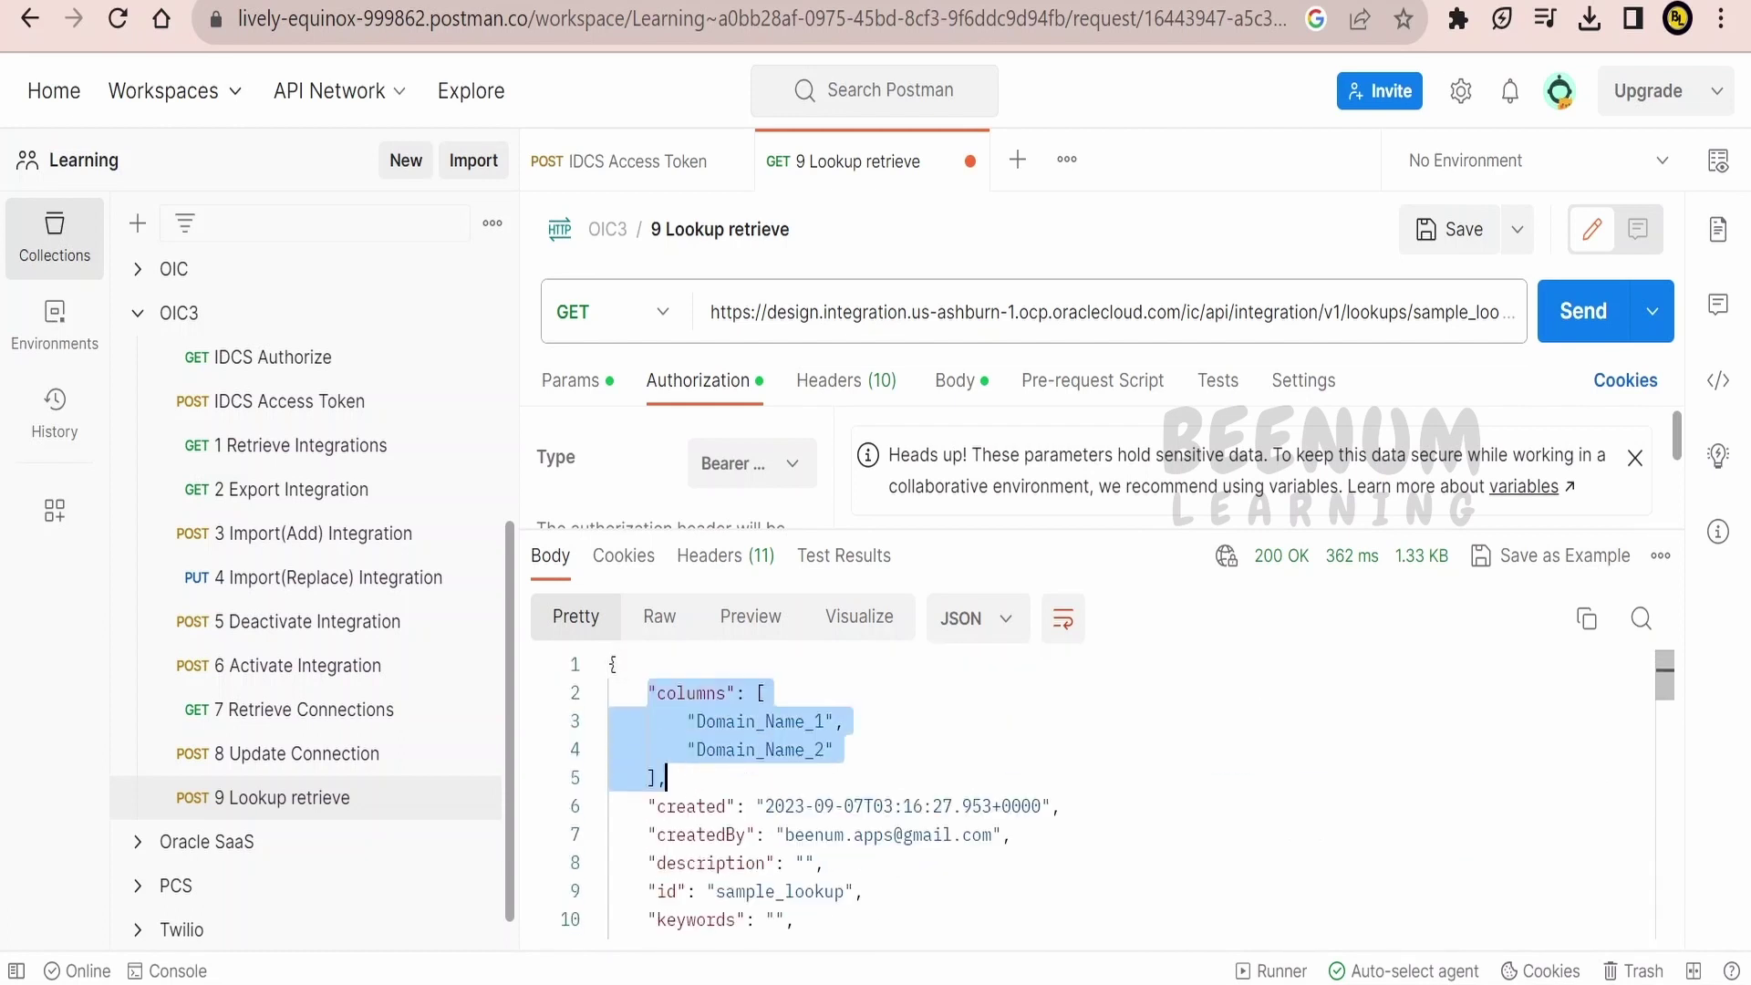
pyautogui.click(665, 777)
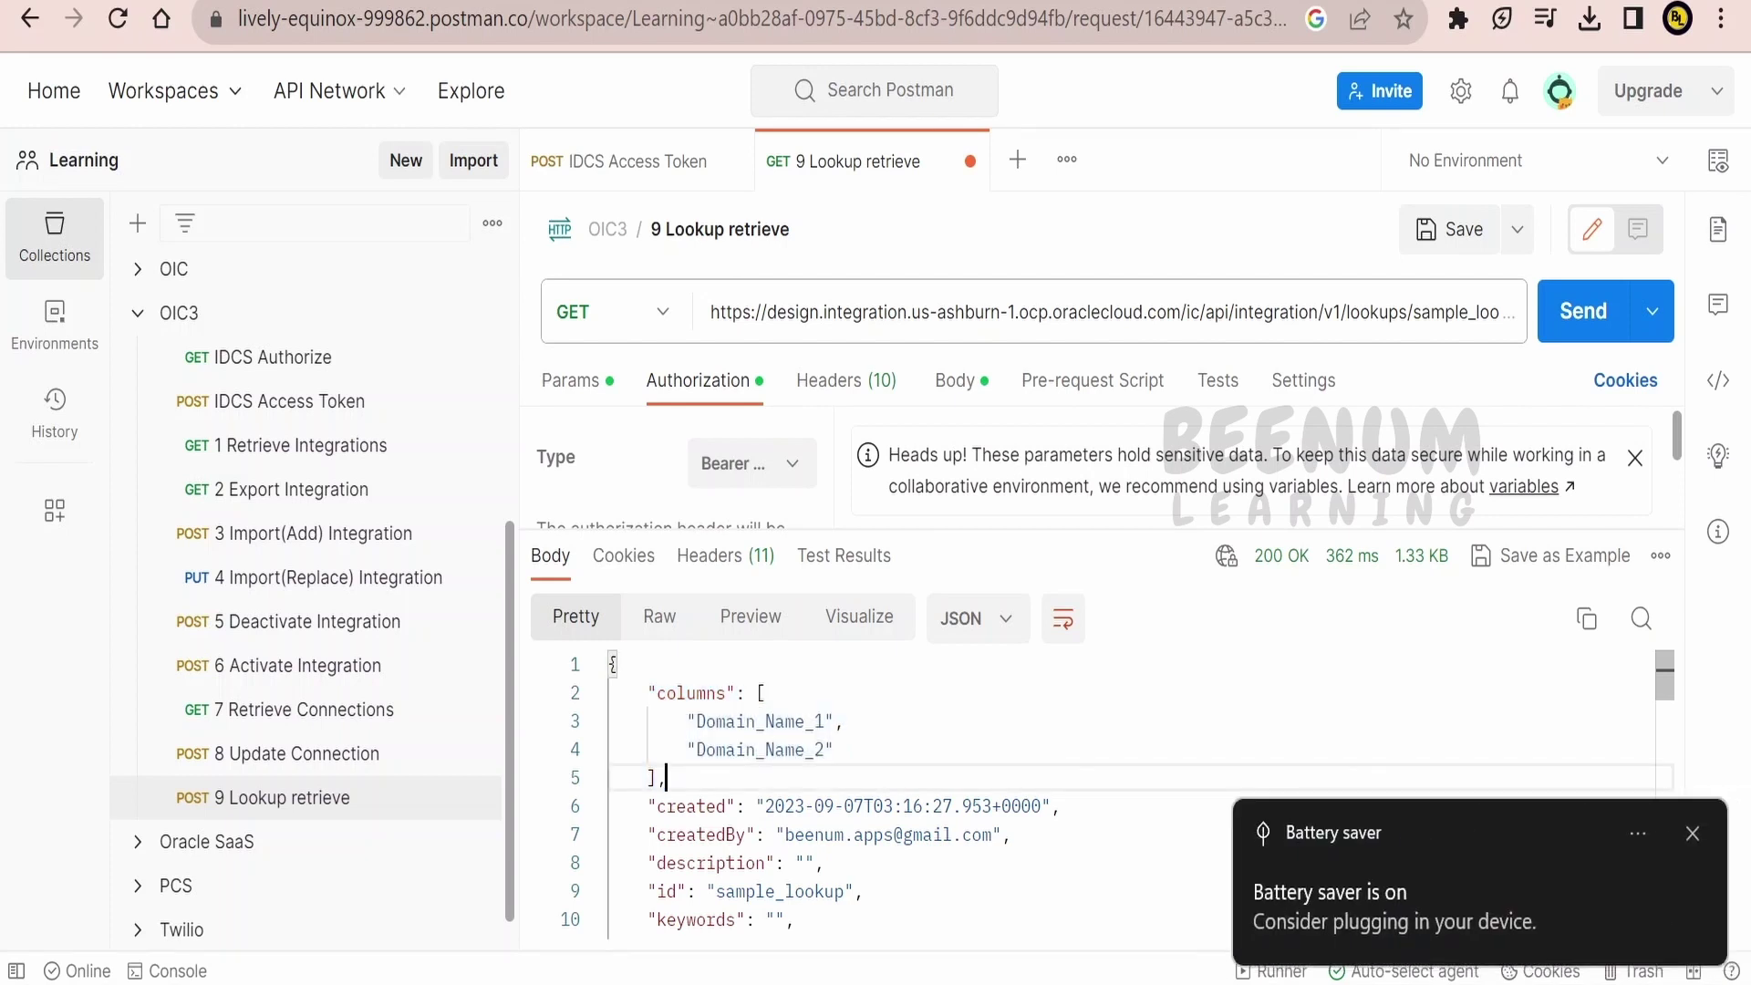
# - Dismiss the battery saver notification and display the complete lookup request URL to check its expand parameter
pyautogui.click(1693, 833)
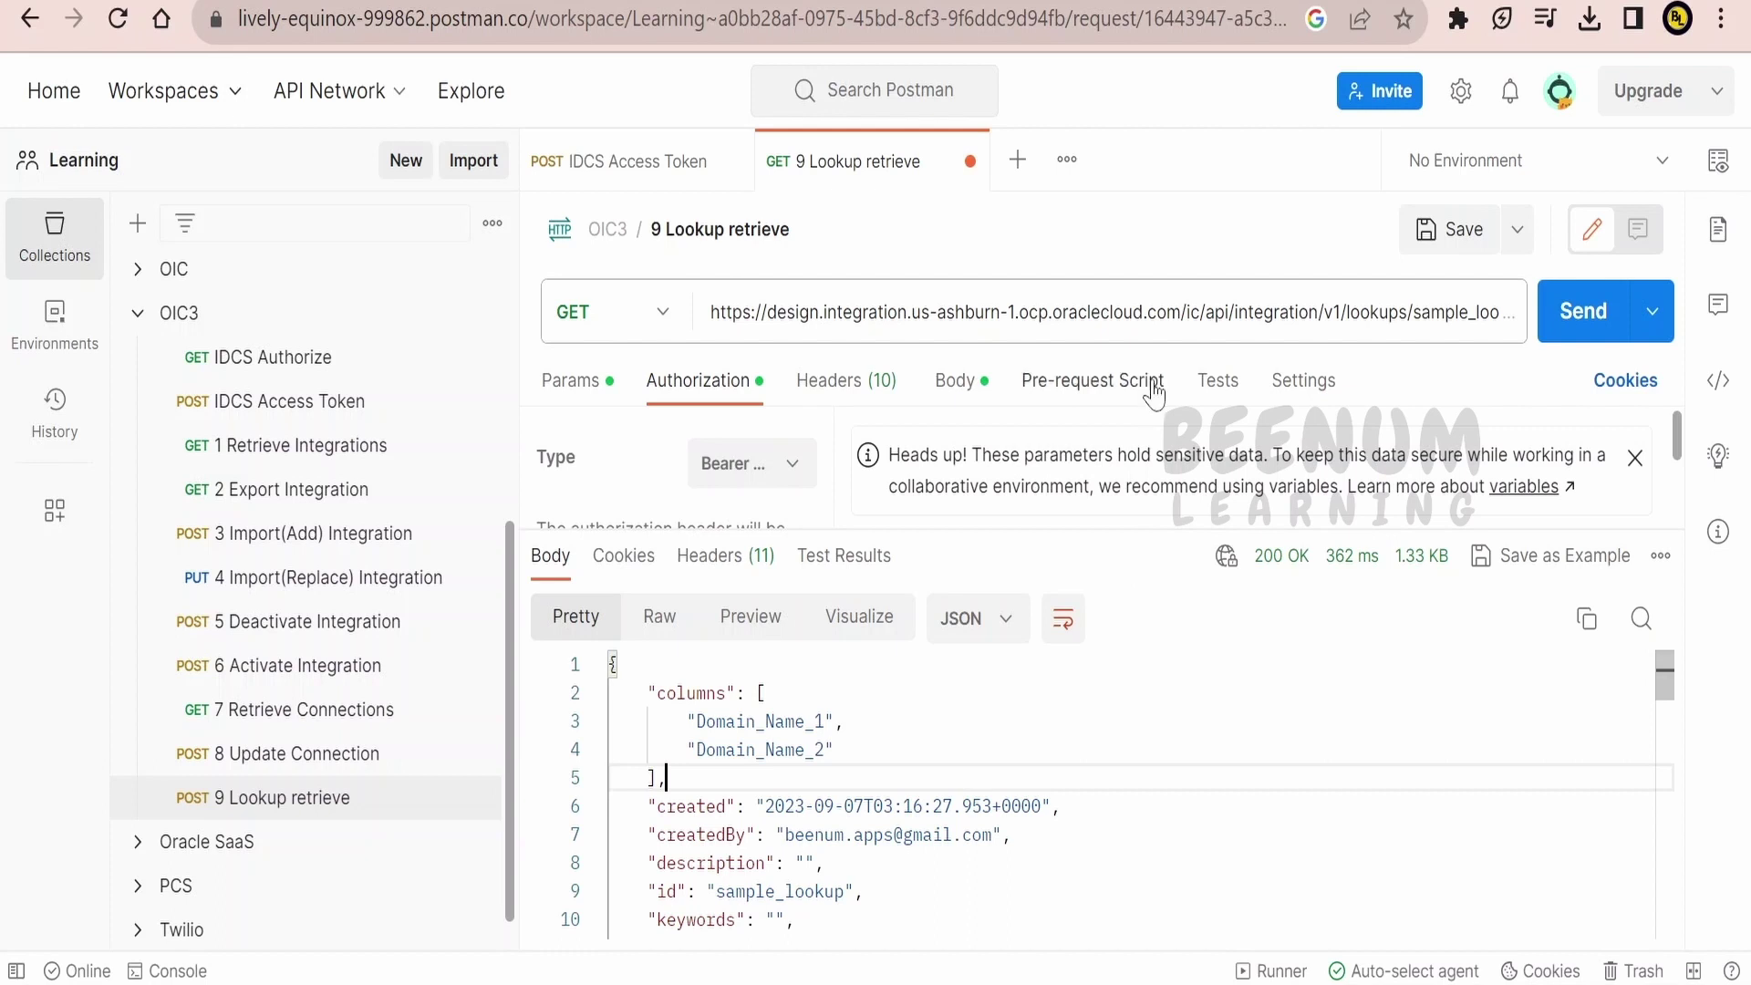
pyautogui.click(1006, 312)
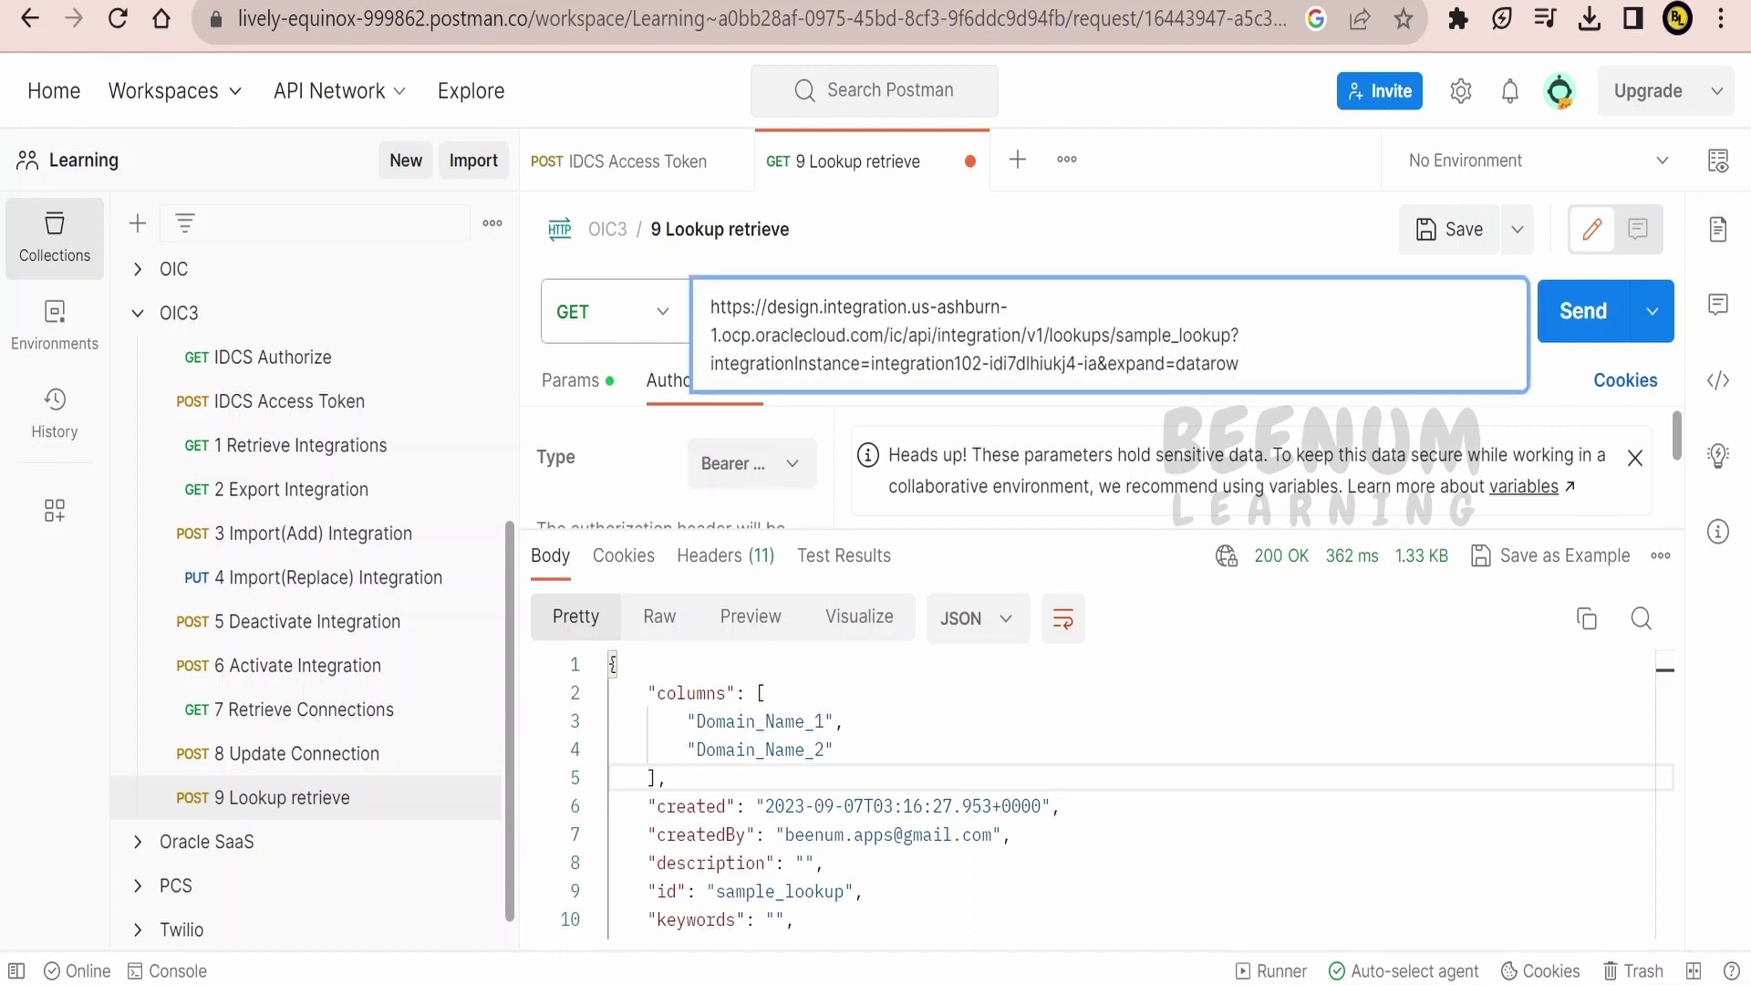